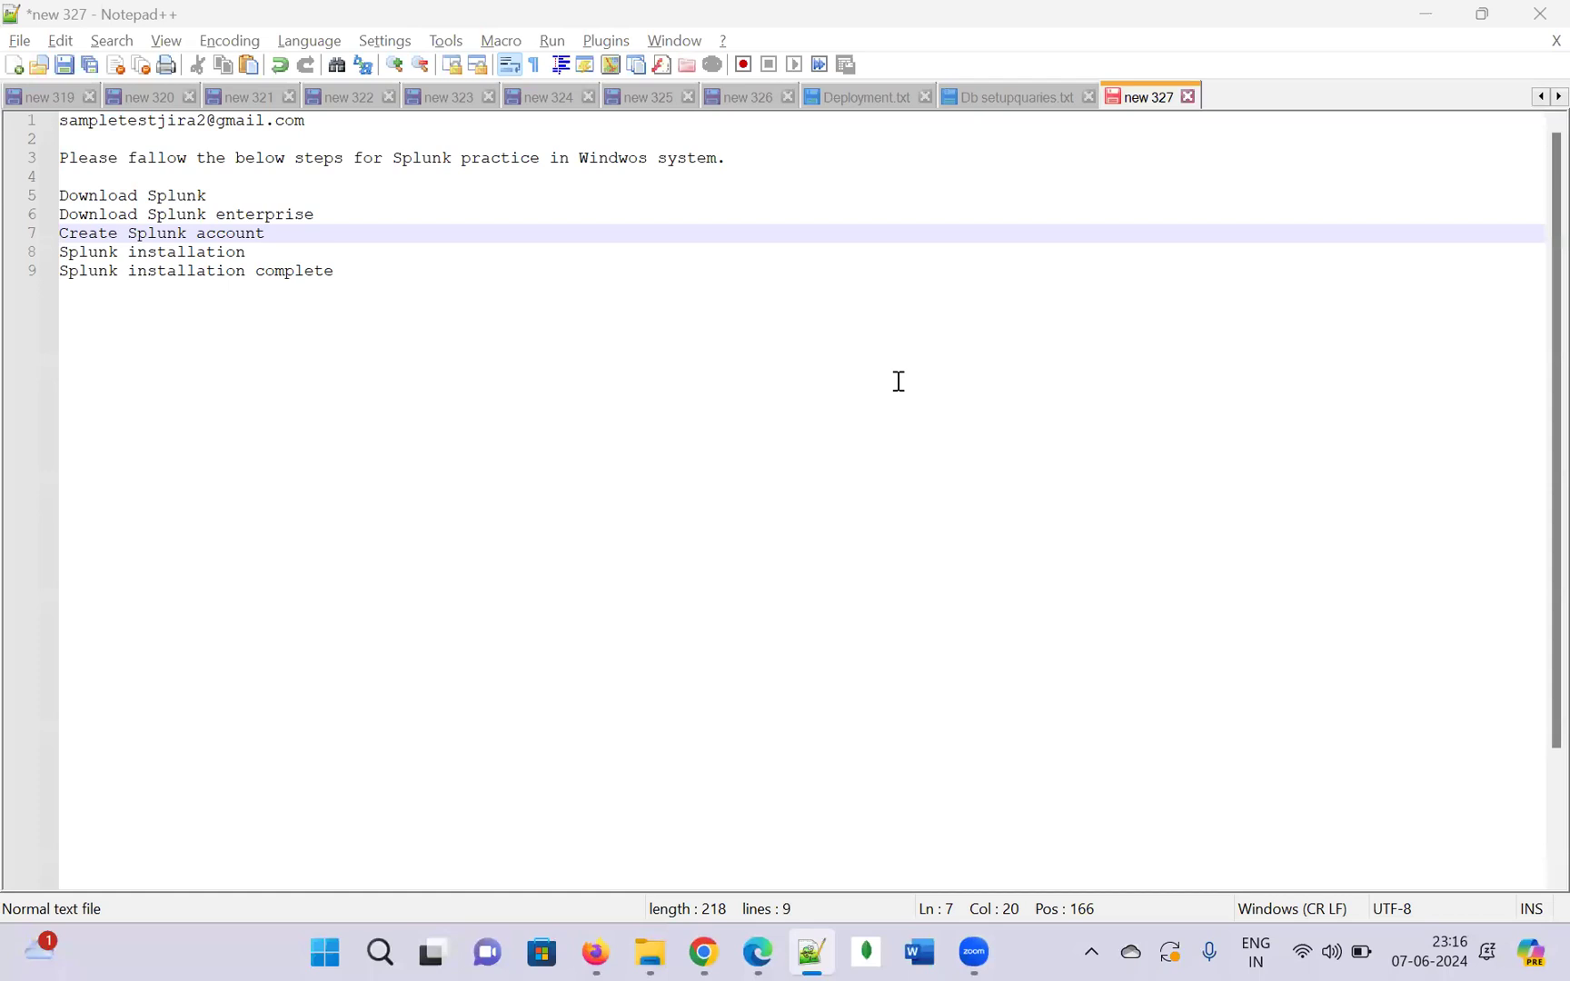
Bring Chrome showing the Google homepage to the front after reviewing the Notepad++ Splunk step list.
left_click(704, 952)
Search Google for 'splunk download' using the autocomplete suggestion.
type("splunk")
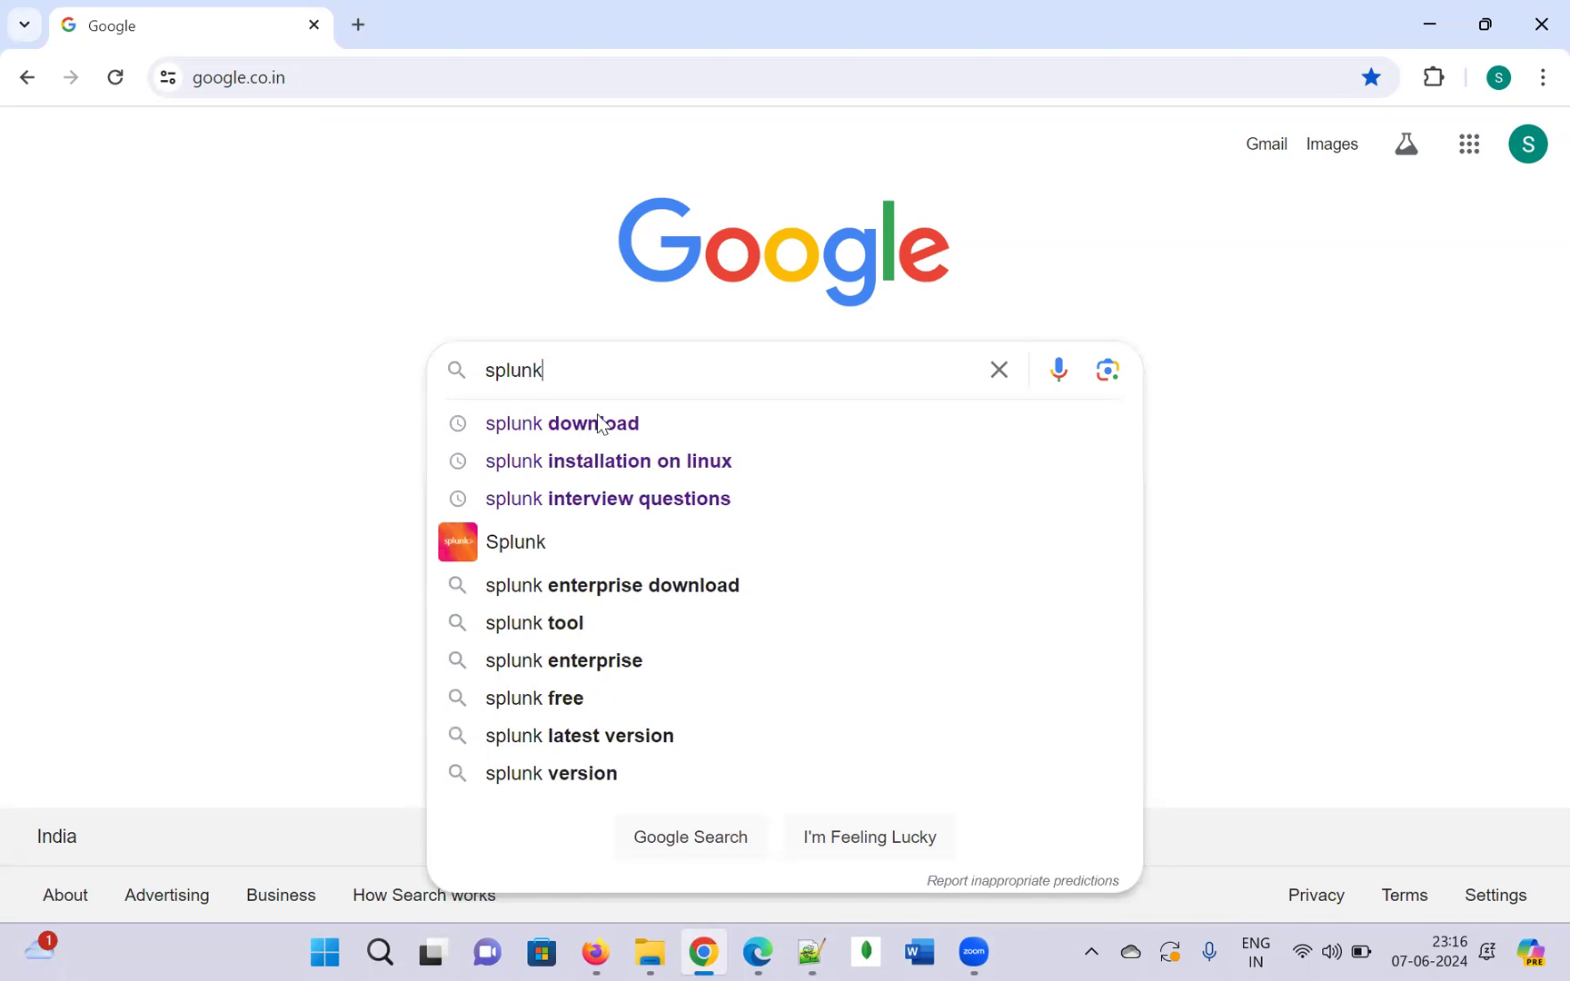
left_click(582, 434)
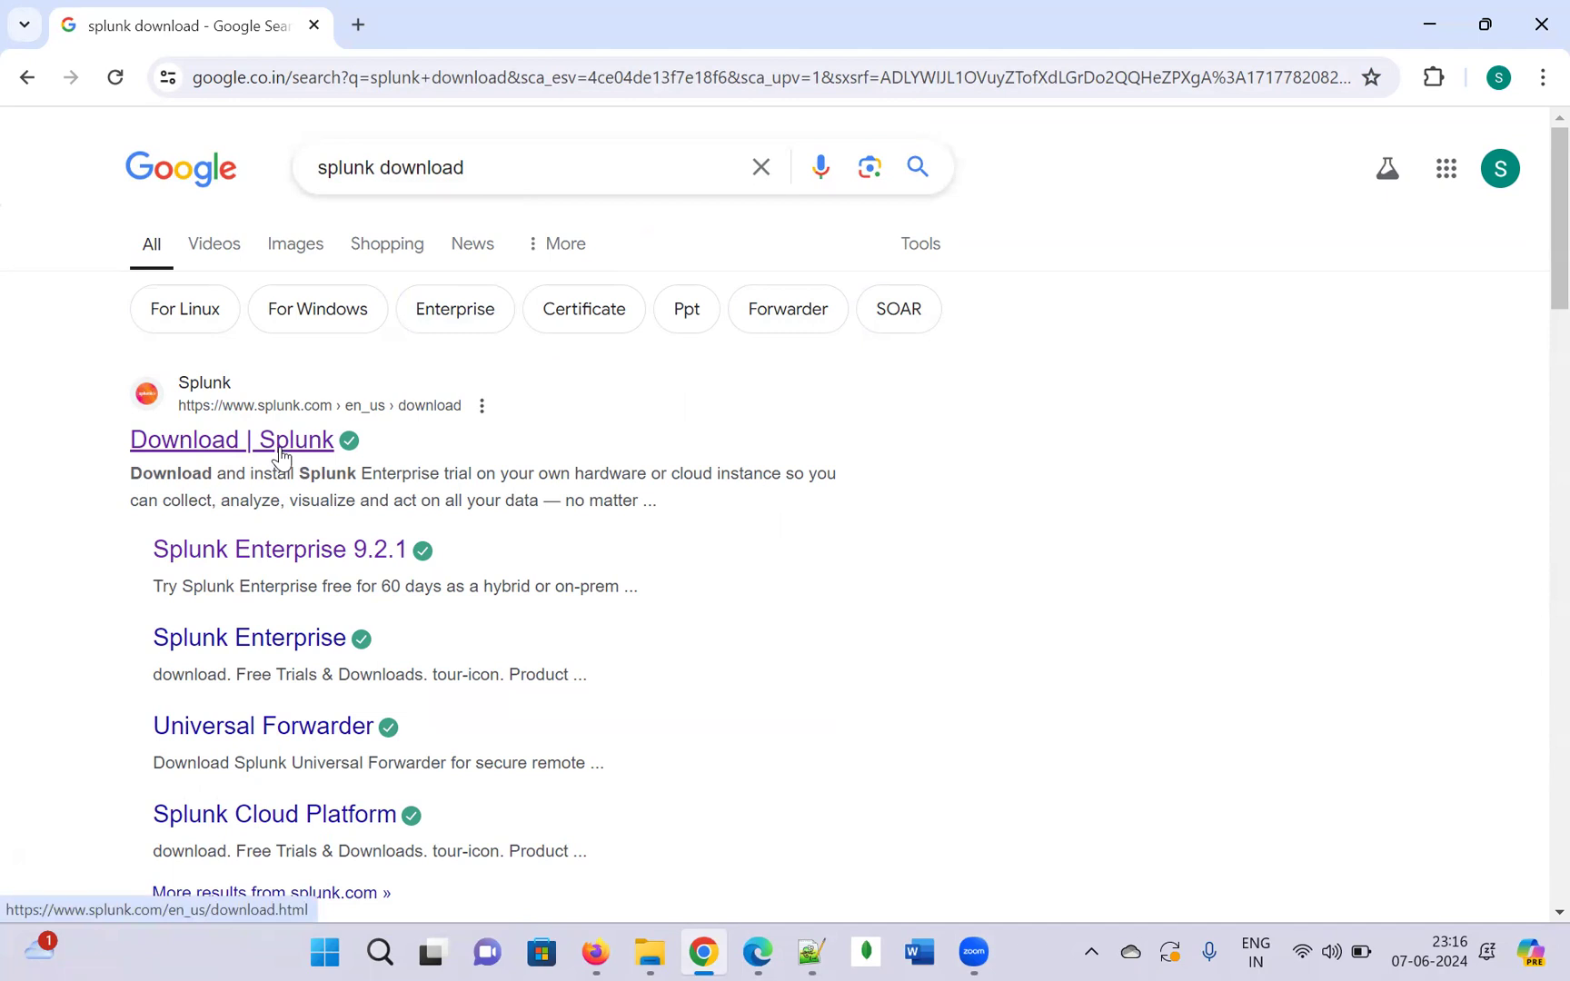
Open the 'Download | Splunk' result and scroll to the Splunk Enterprise section.
left_click(280, 445)
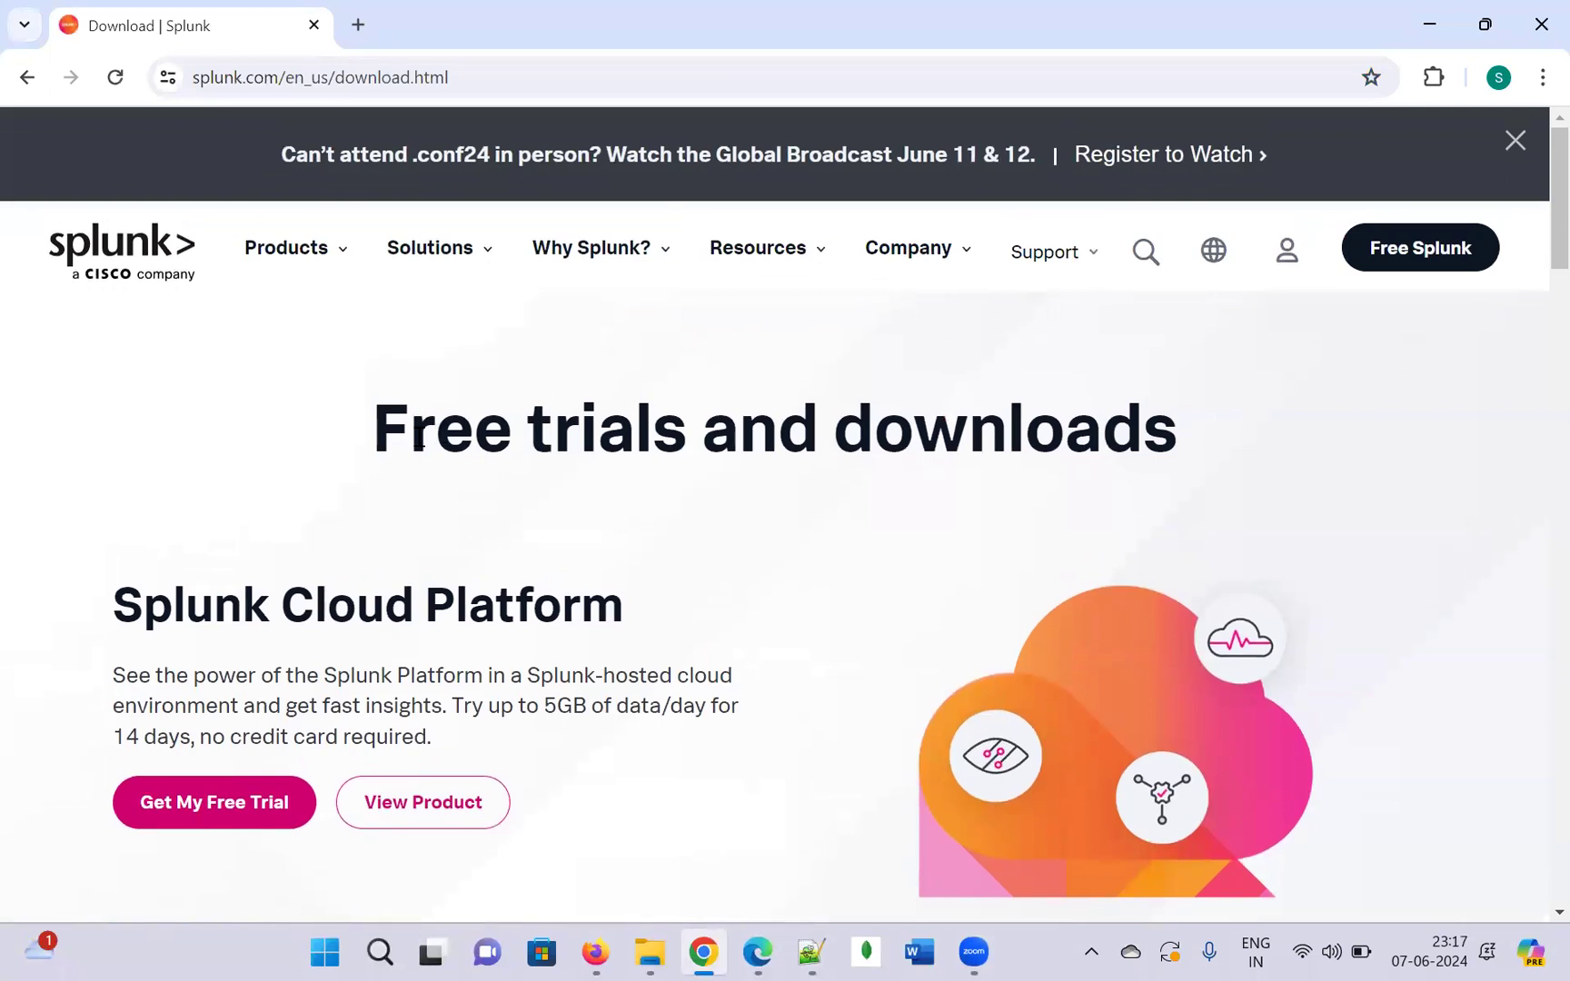
scroll(353, 441, "down", 1)
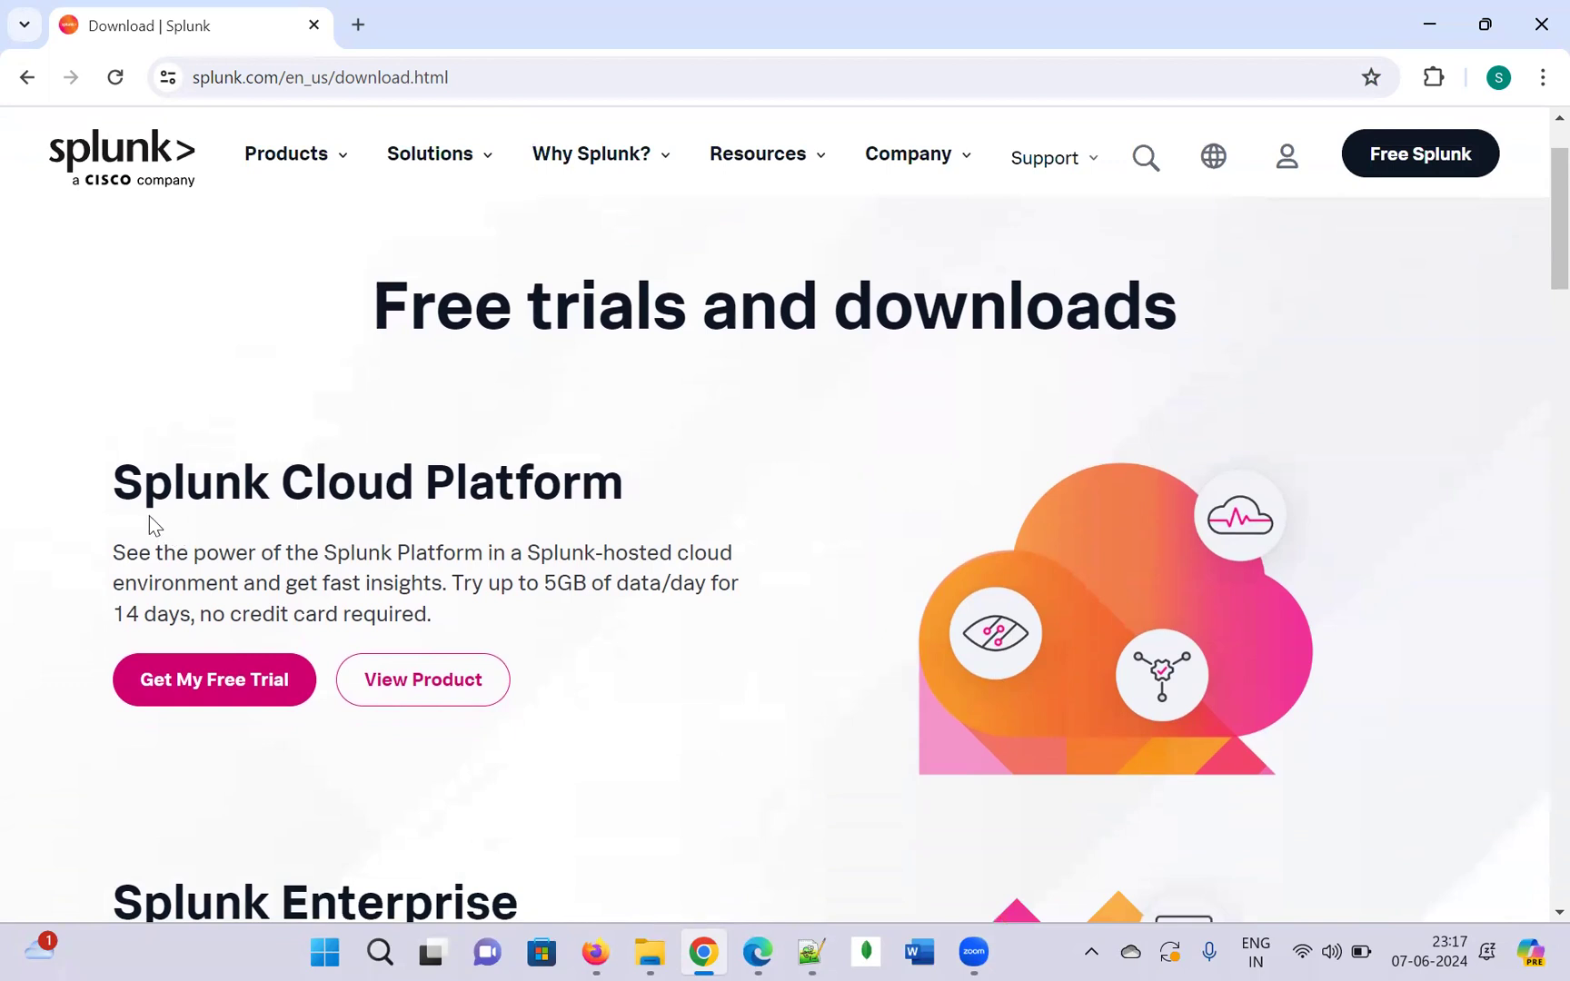
scroll(620, 490, "down", 1)
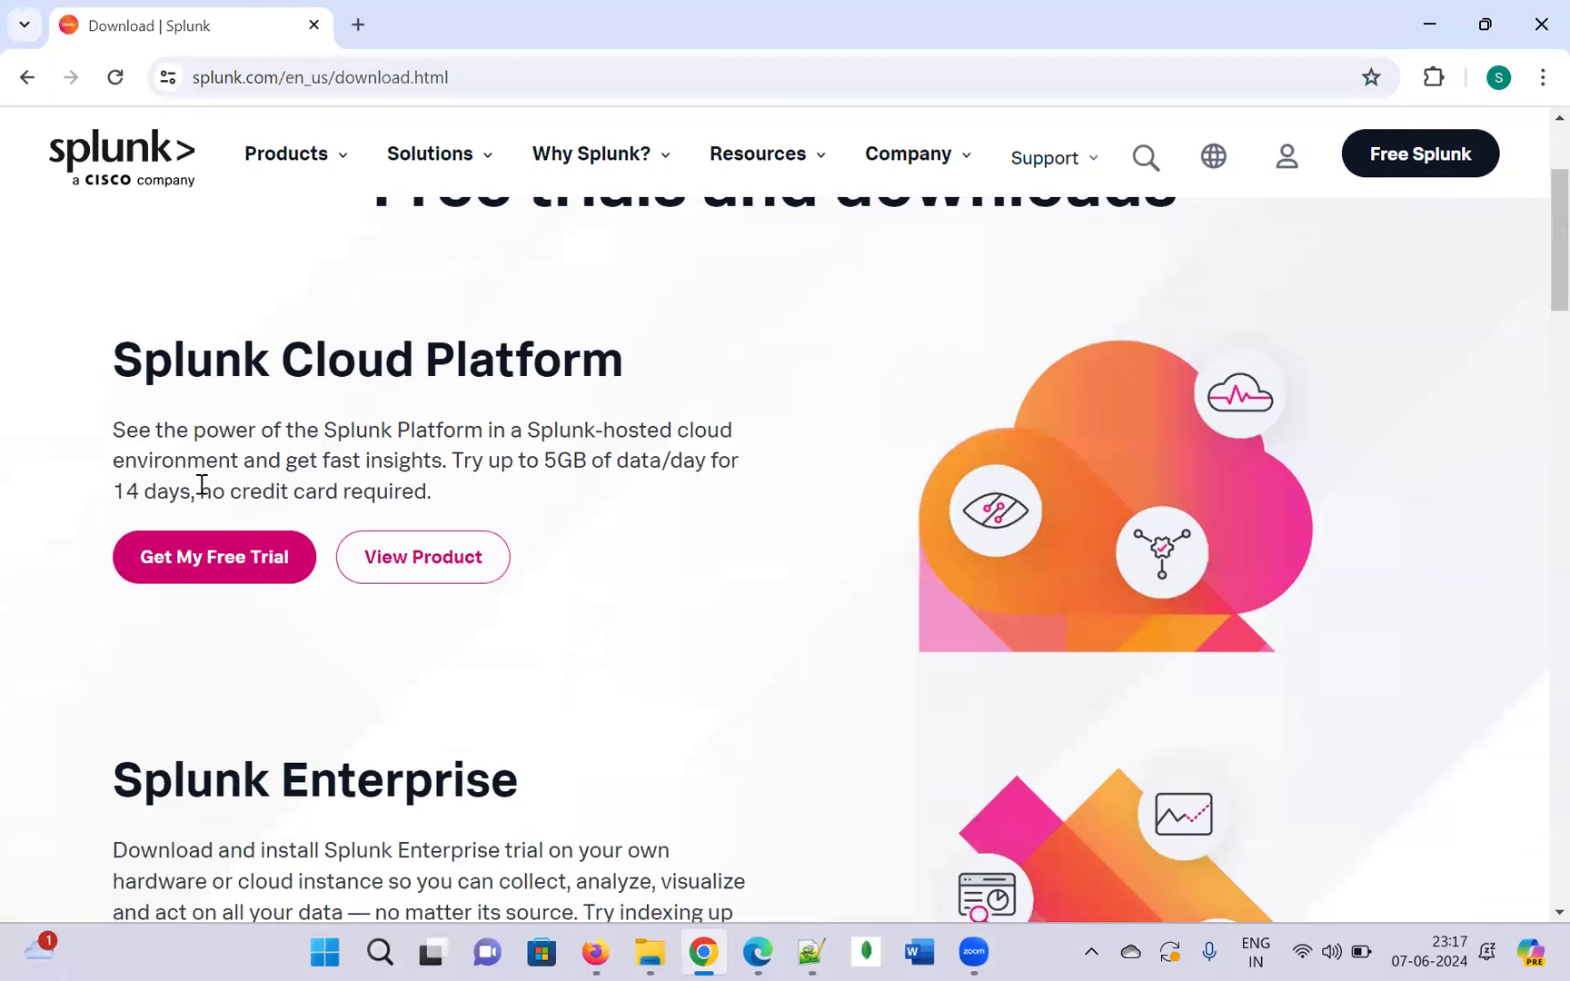
scroll(214, 551, "down", 2)
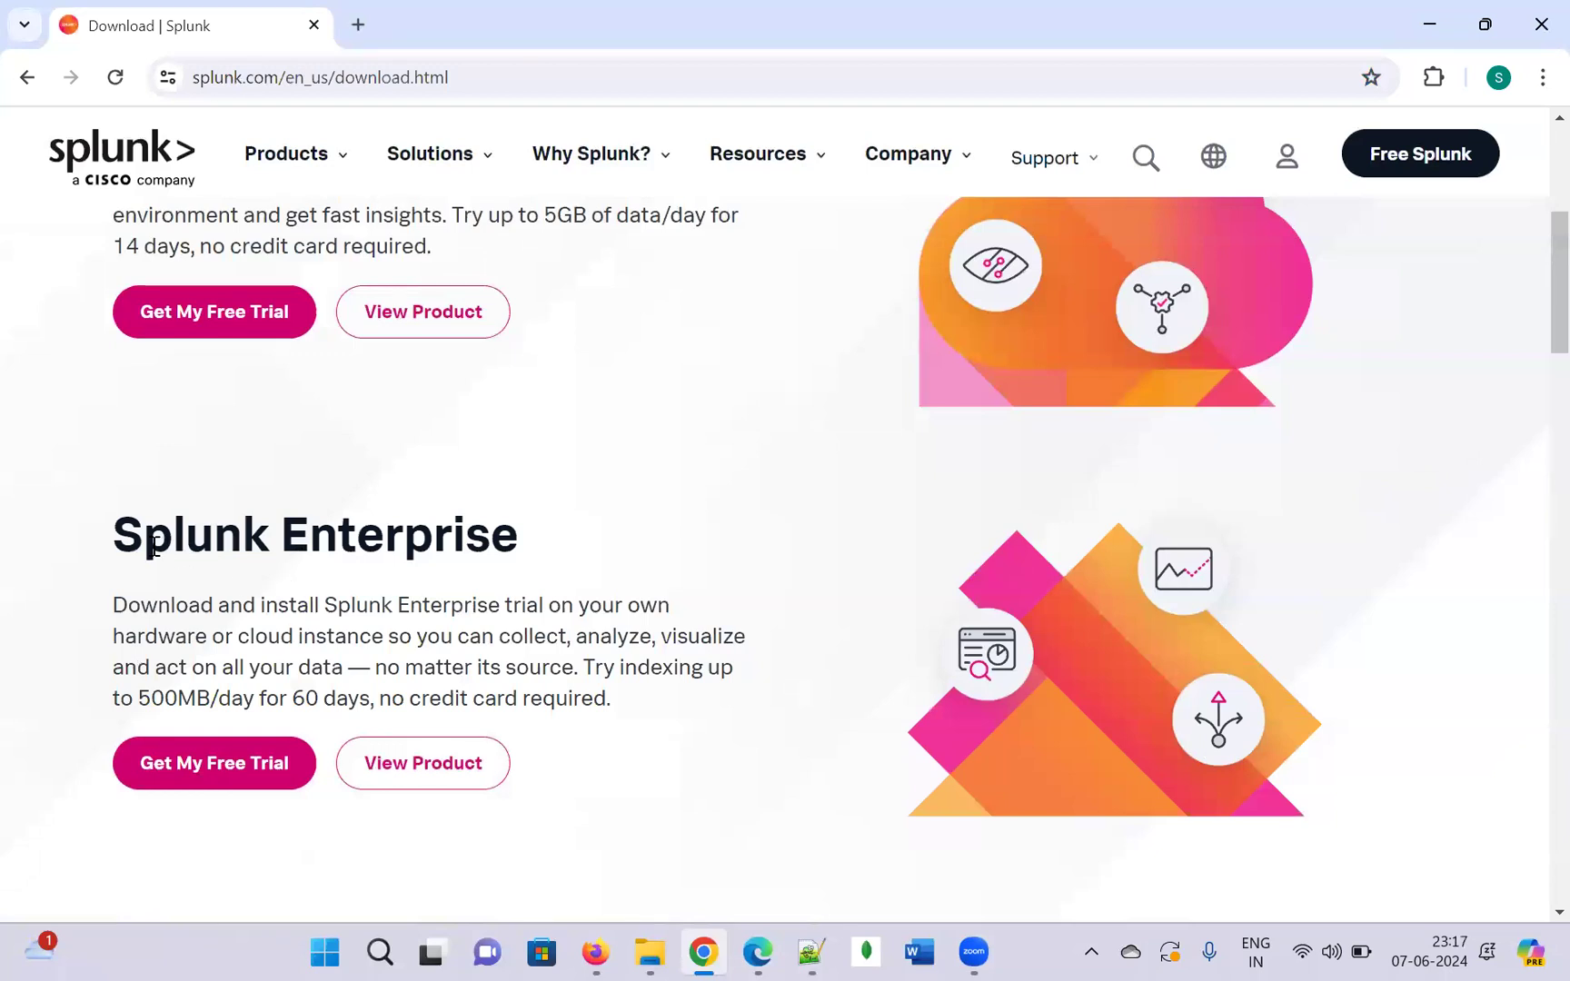
left_click_drag(507, 538, 136, 548)
left_click(186, 630)
Start the Splunk Enterprise free trial to reach its sign-up form.
scroll(388, 685, "down", 1)
scroll(388, 685, "down", 5)
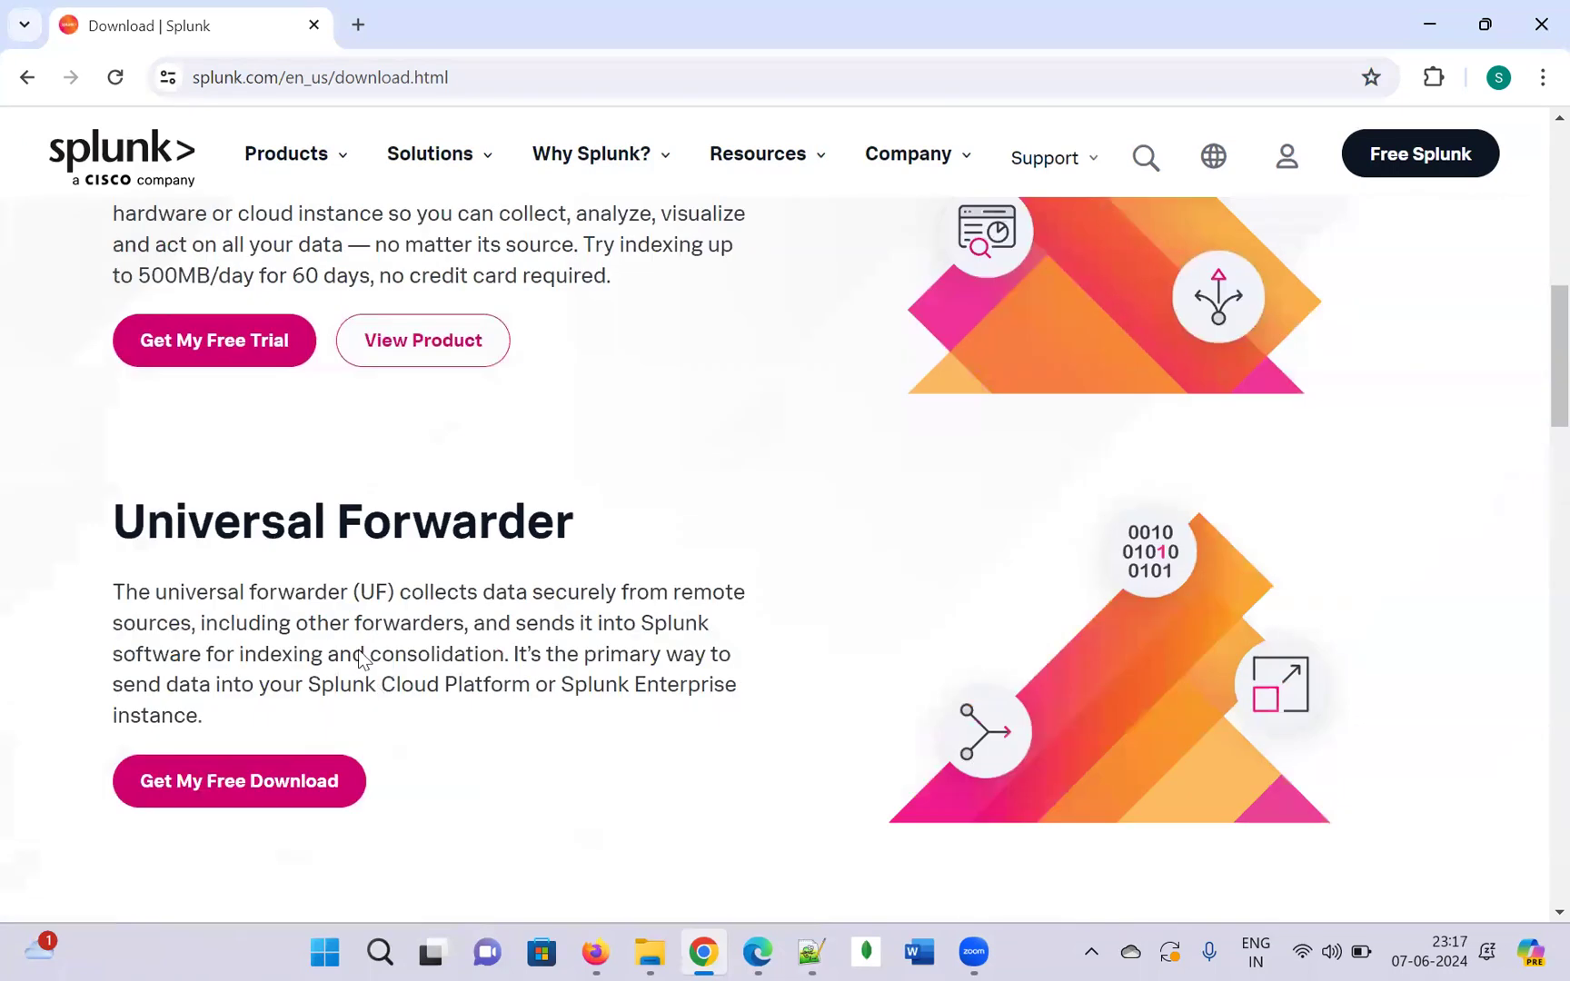
scroll(413, 516, "down", 5)
scroll(356, 572, "up", 9)
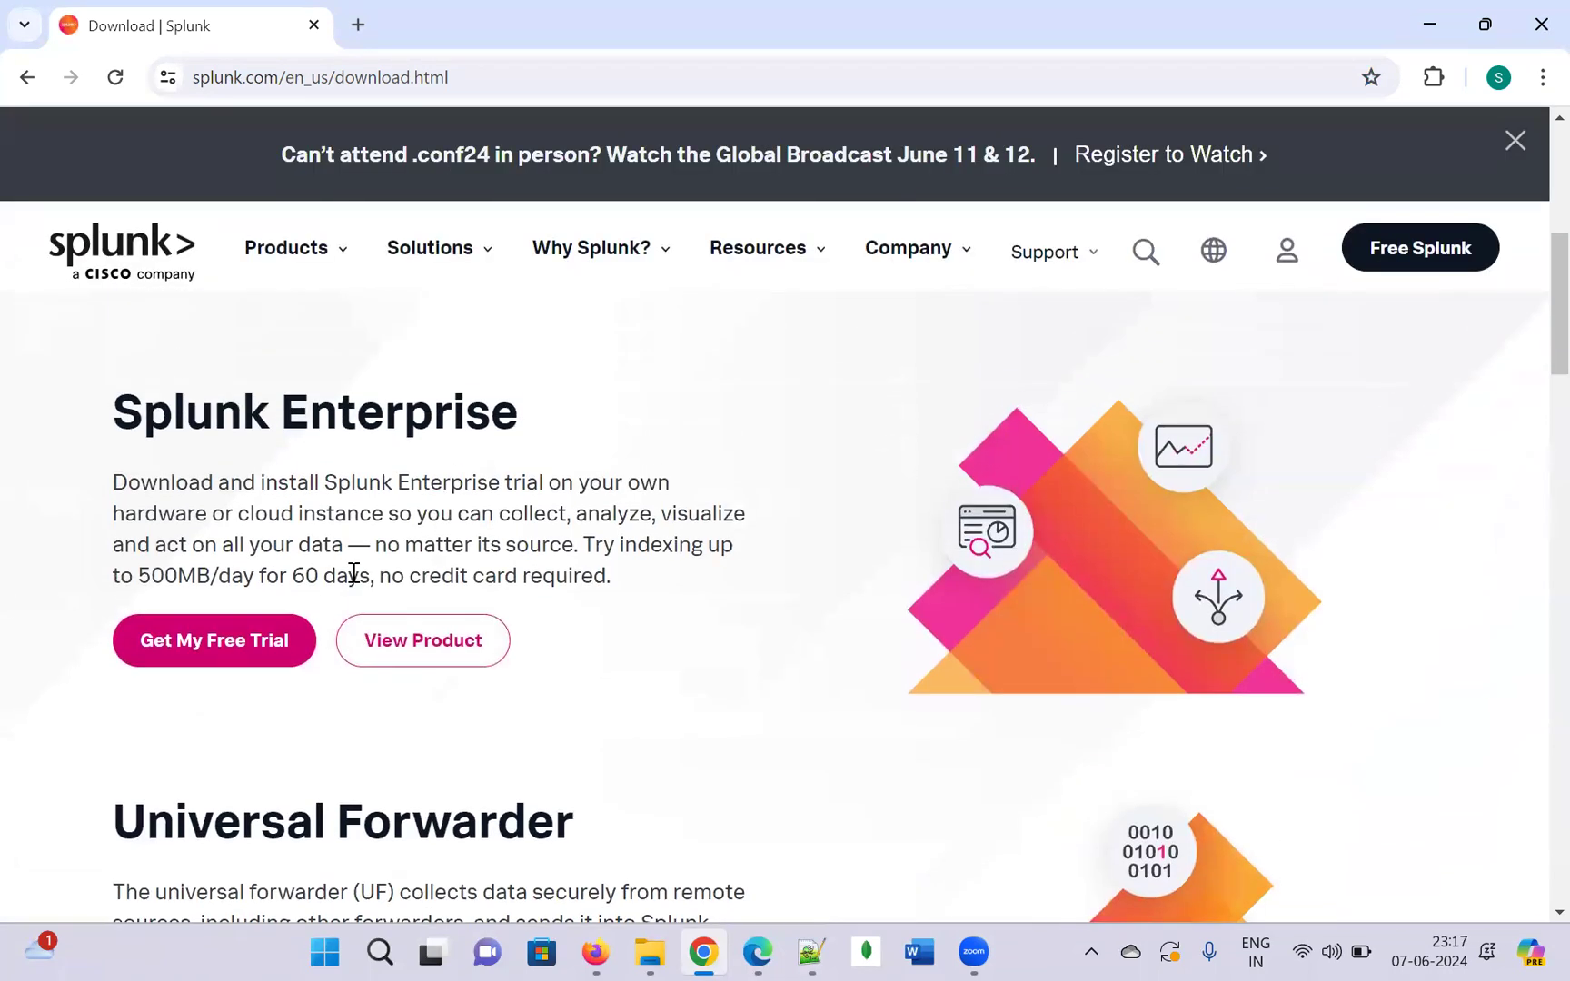
scroll(355, 573, "down", 3)
scroll(347, 571, "up", 5)
left_click_drag(134, 542, 575, 552)
left_click(647, 538)
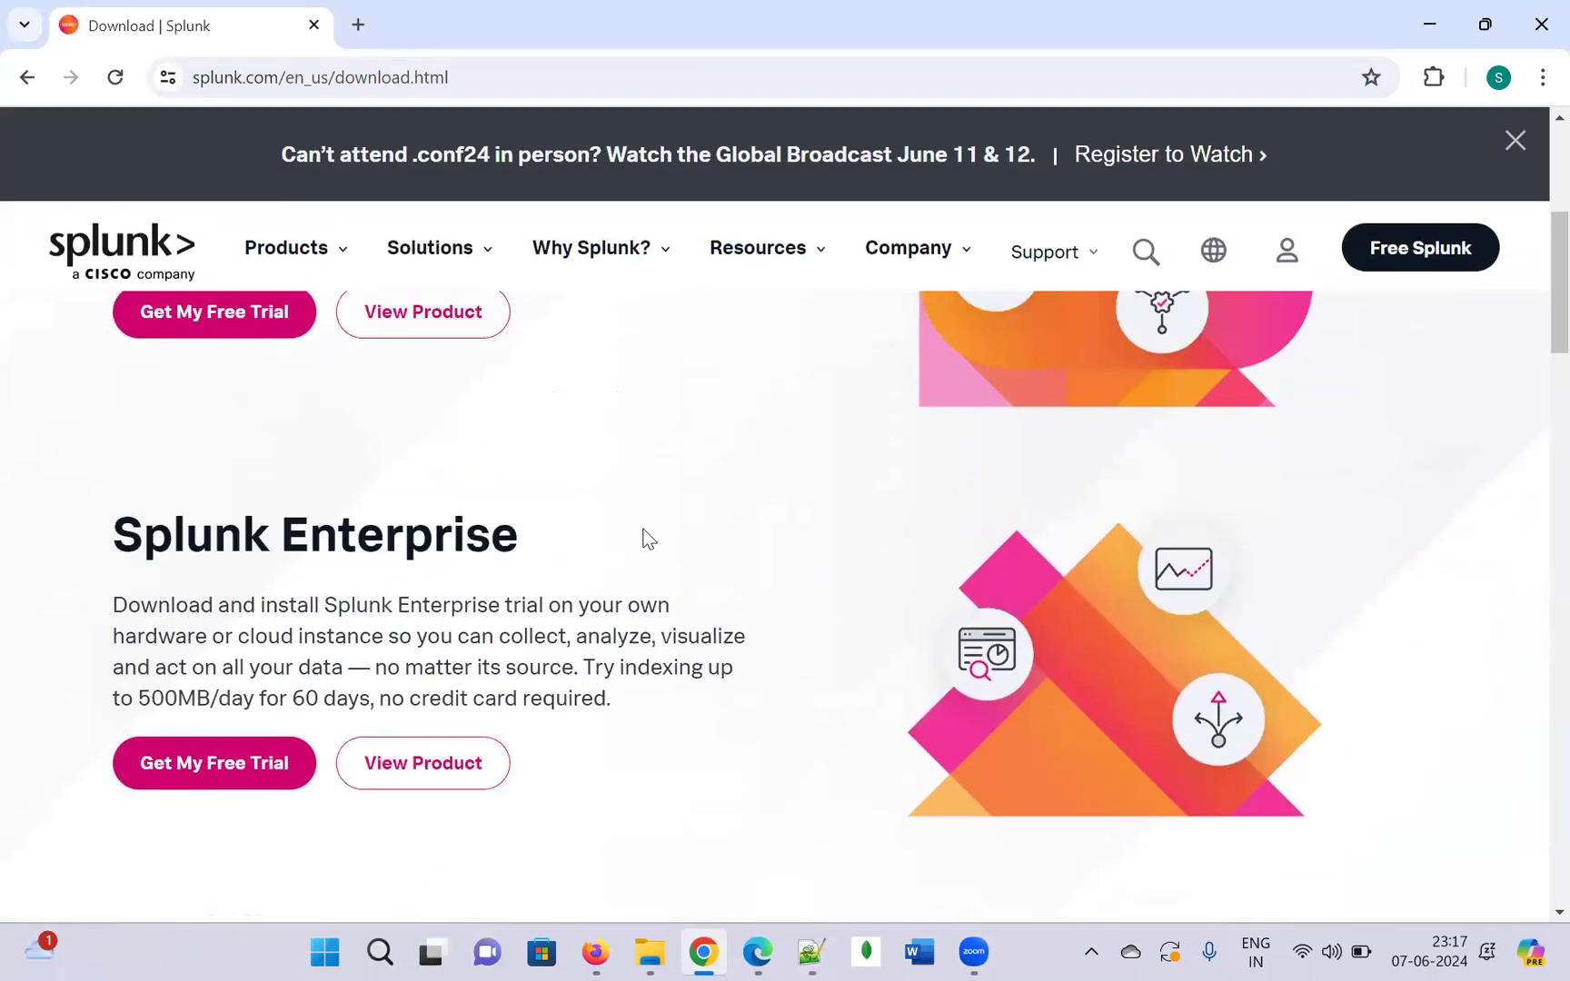
left_click(237, 767)
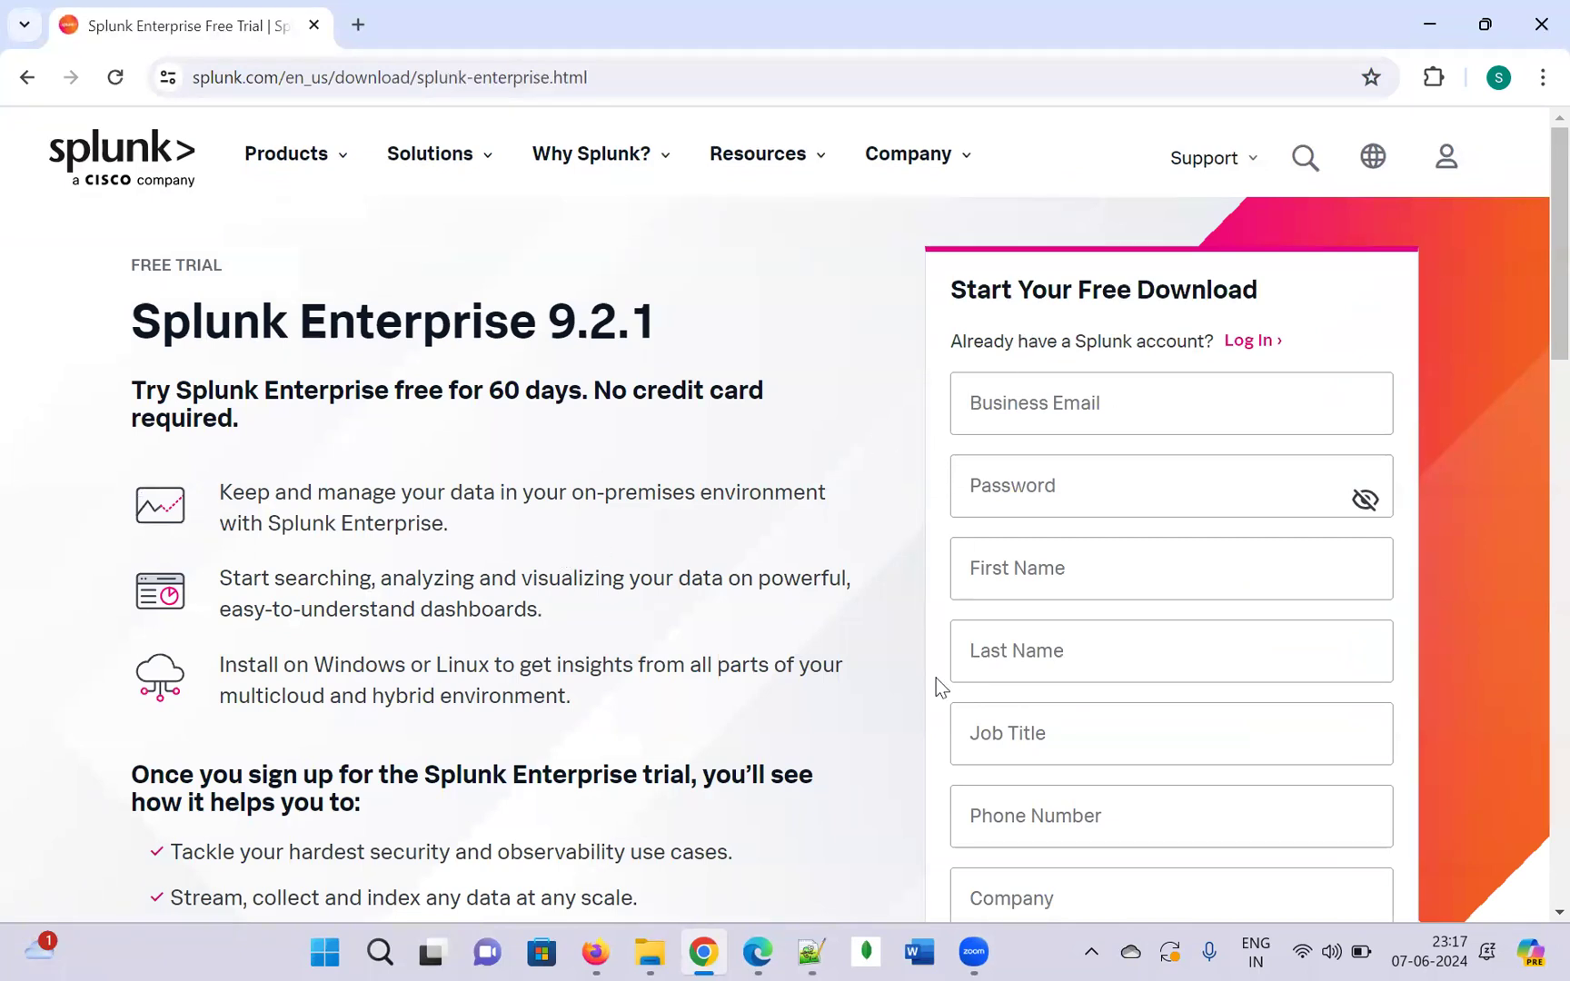
In Notepad++, go over the 'Download Splunk enterprise' and 'Create Splunk account' steps.
left_click(812, 952)
left_click_drag(270, 235, 69, 234)
left_click(194, 214)
left_click(343, 213)
left_click(44, 234, "shift")
left_click(51, 222, "shift")
left_click(133, 235)
left_click(266, 233)
left_click(52, 250, "shift")
left_click(51, 235, "shift")
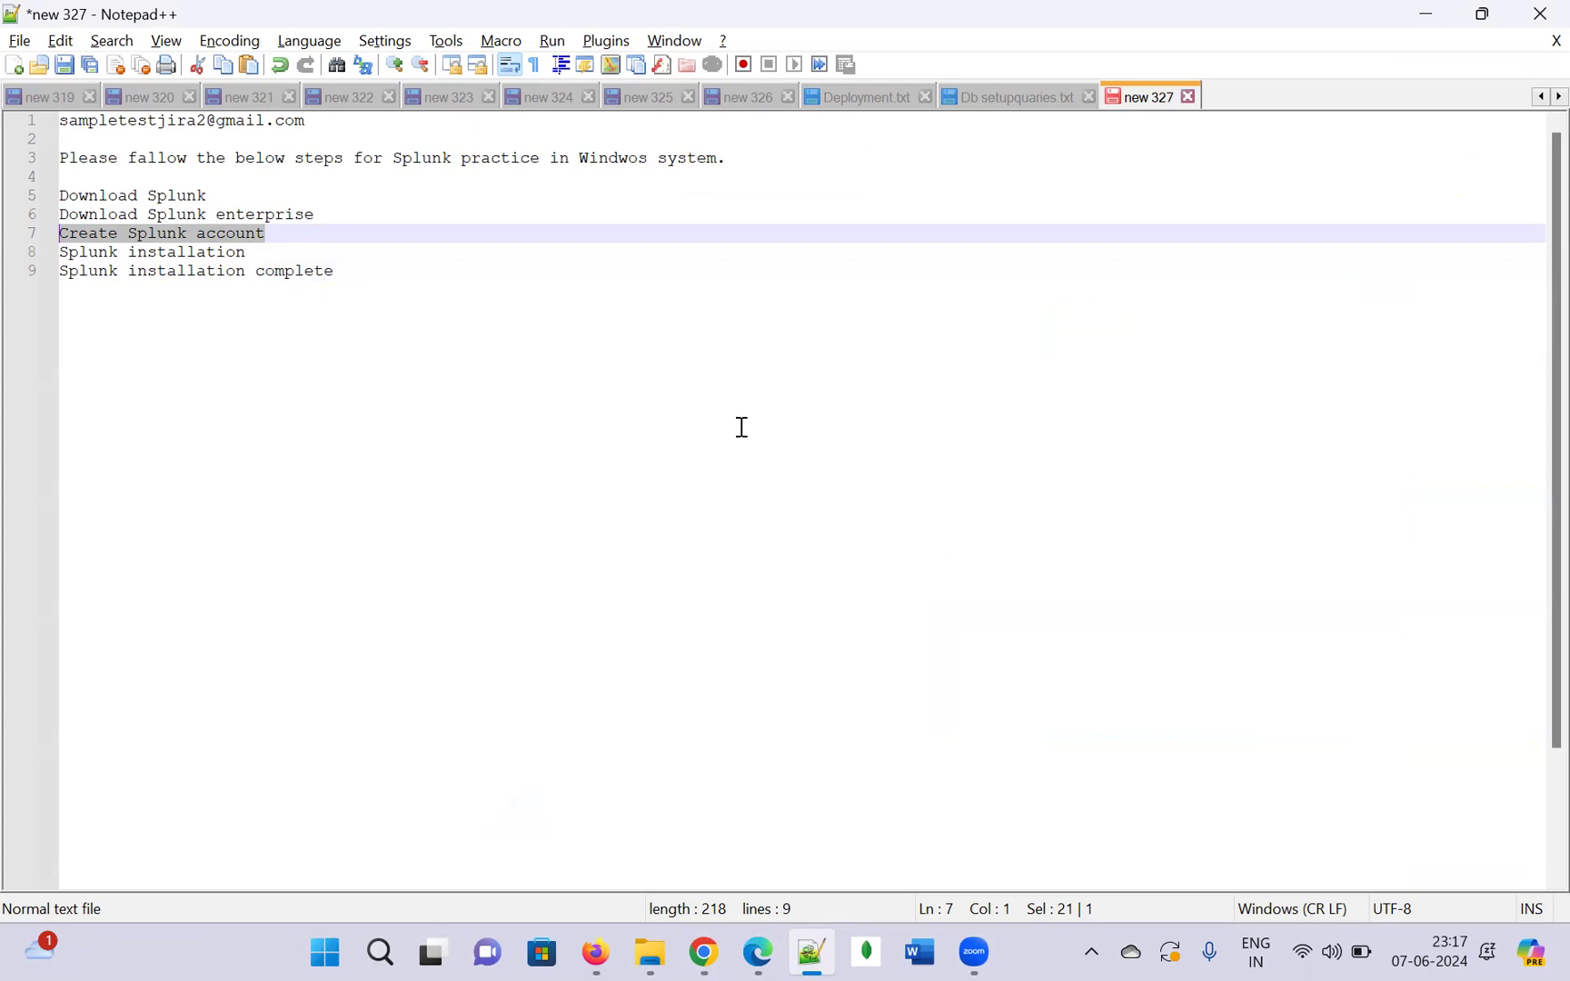
Look over the Splunk Enterprise 9.2.1 free trial page and its trial benefits.
left_click(704, 952)
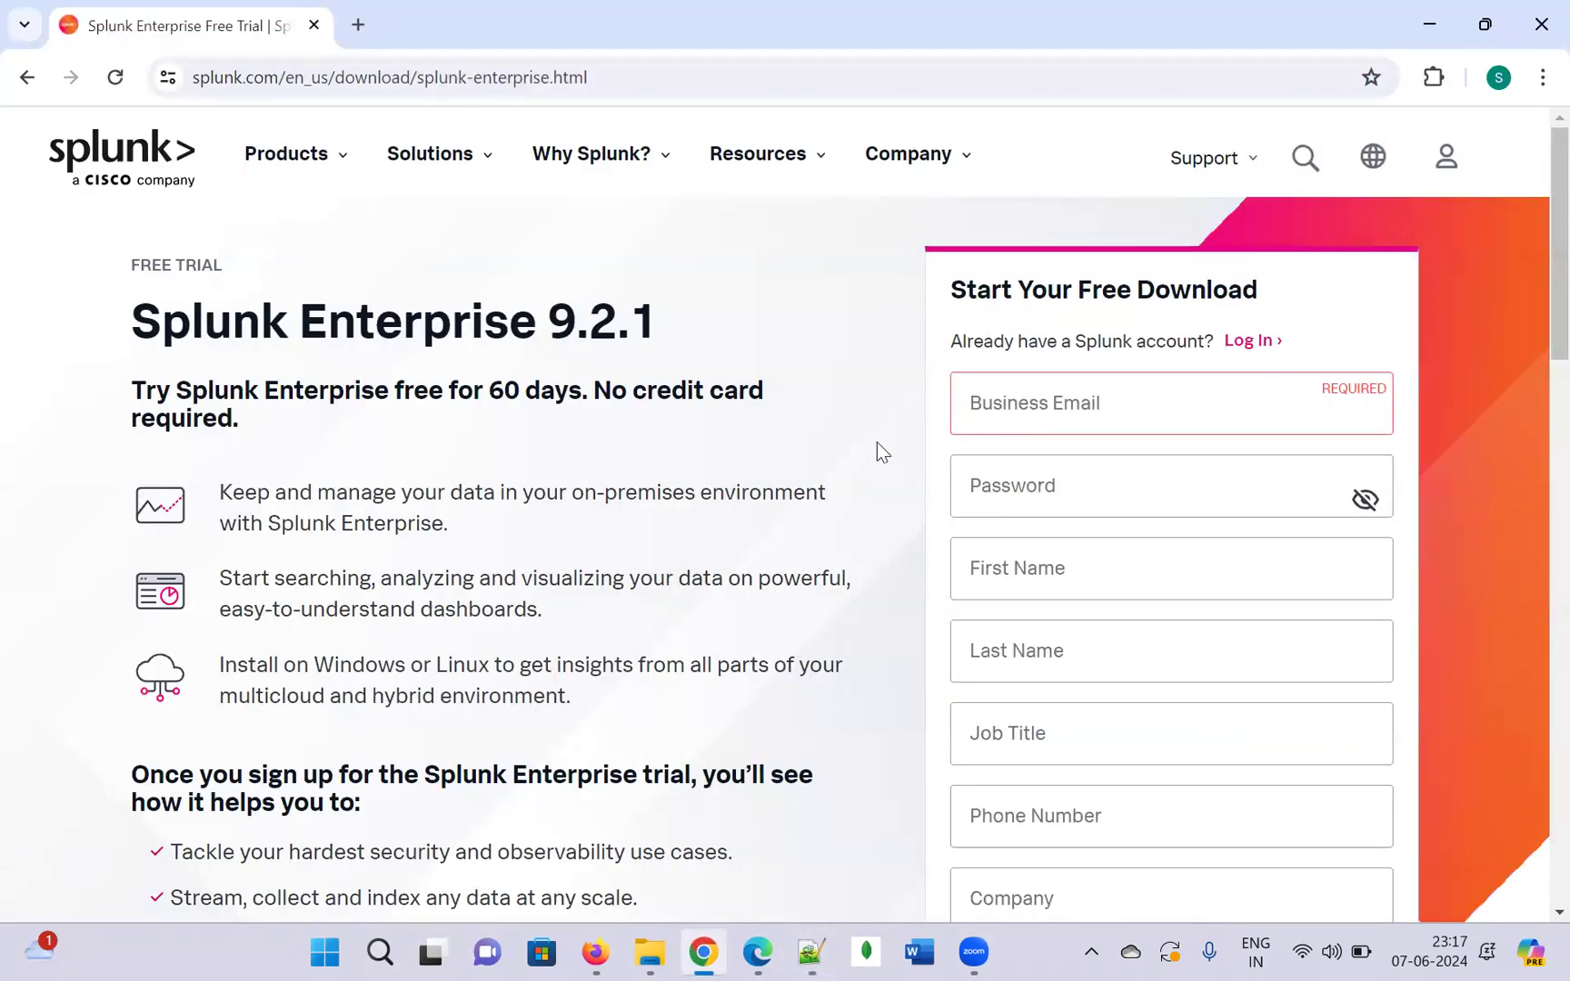
scroll(1141, 461, "down", 4)
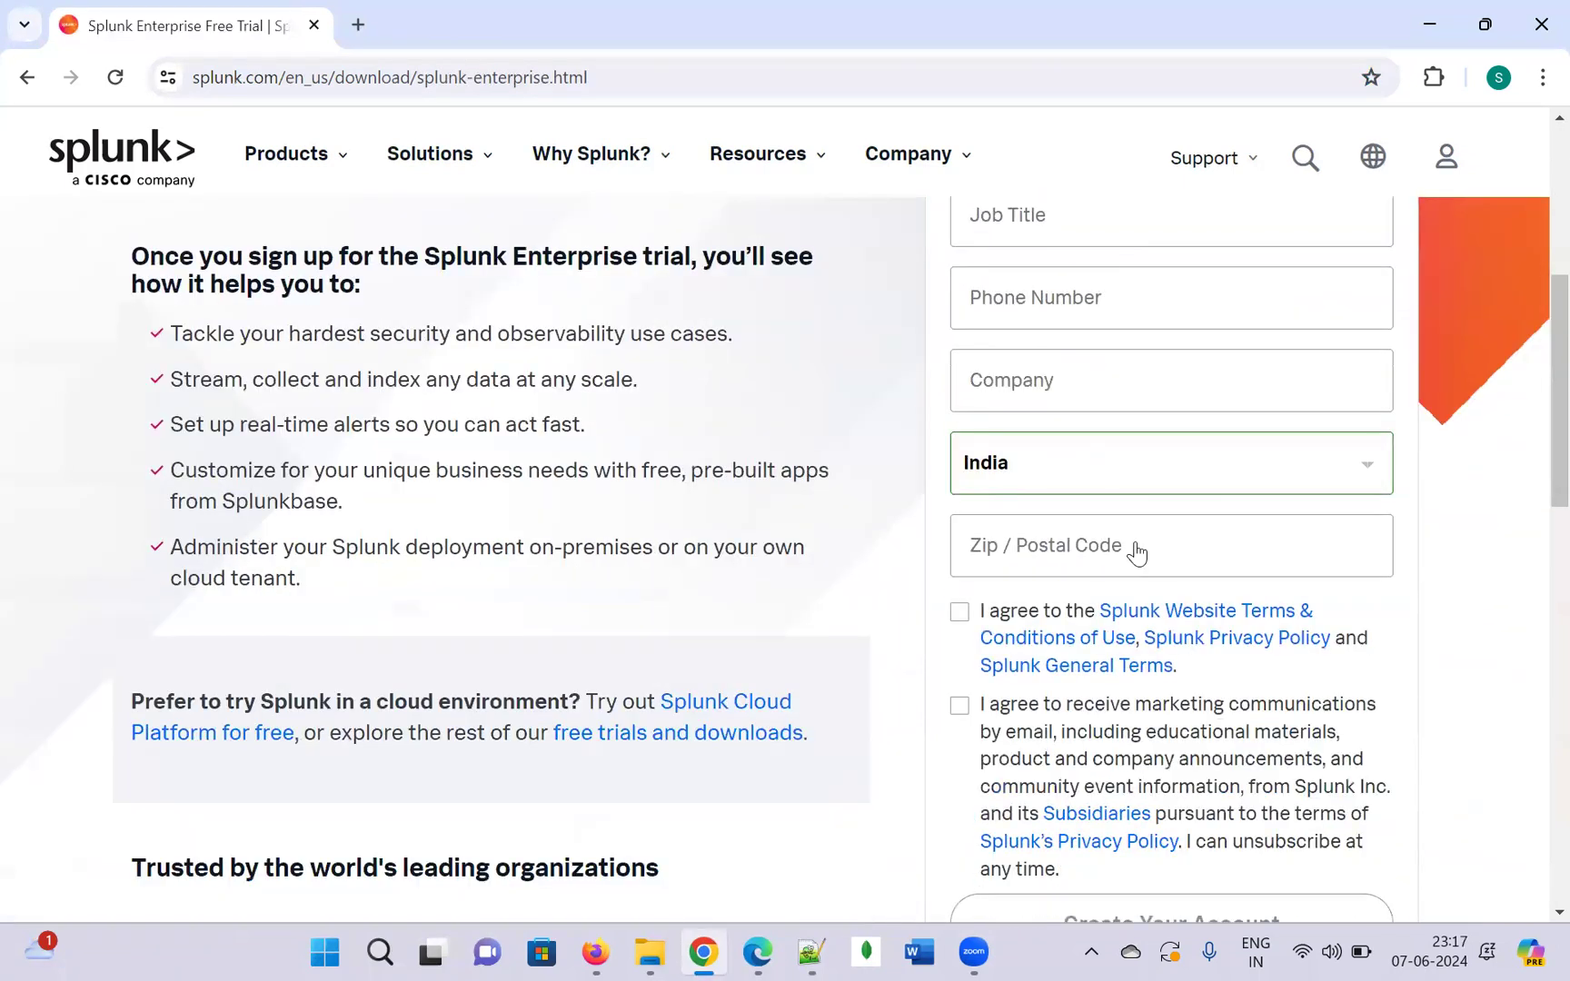
scroll(1138, 551, "up", 4)
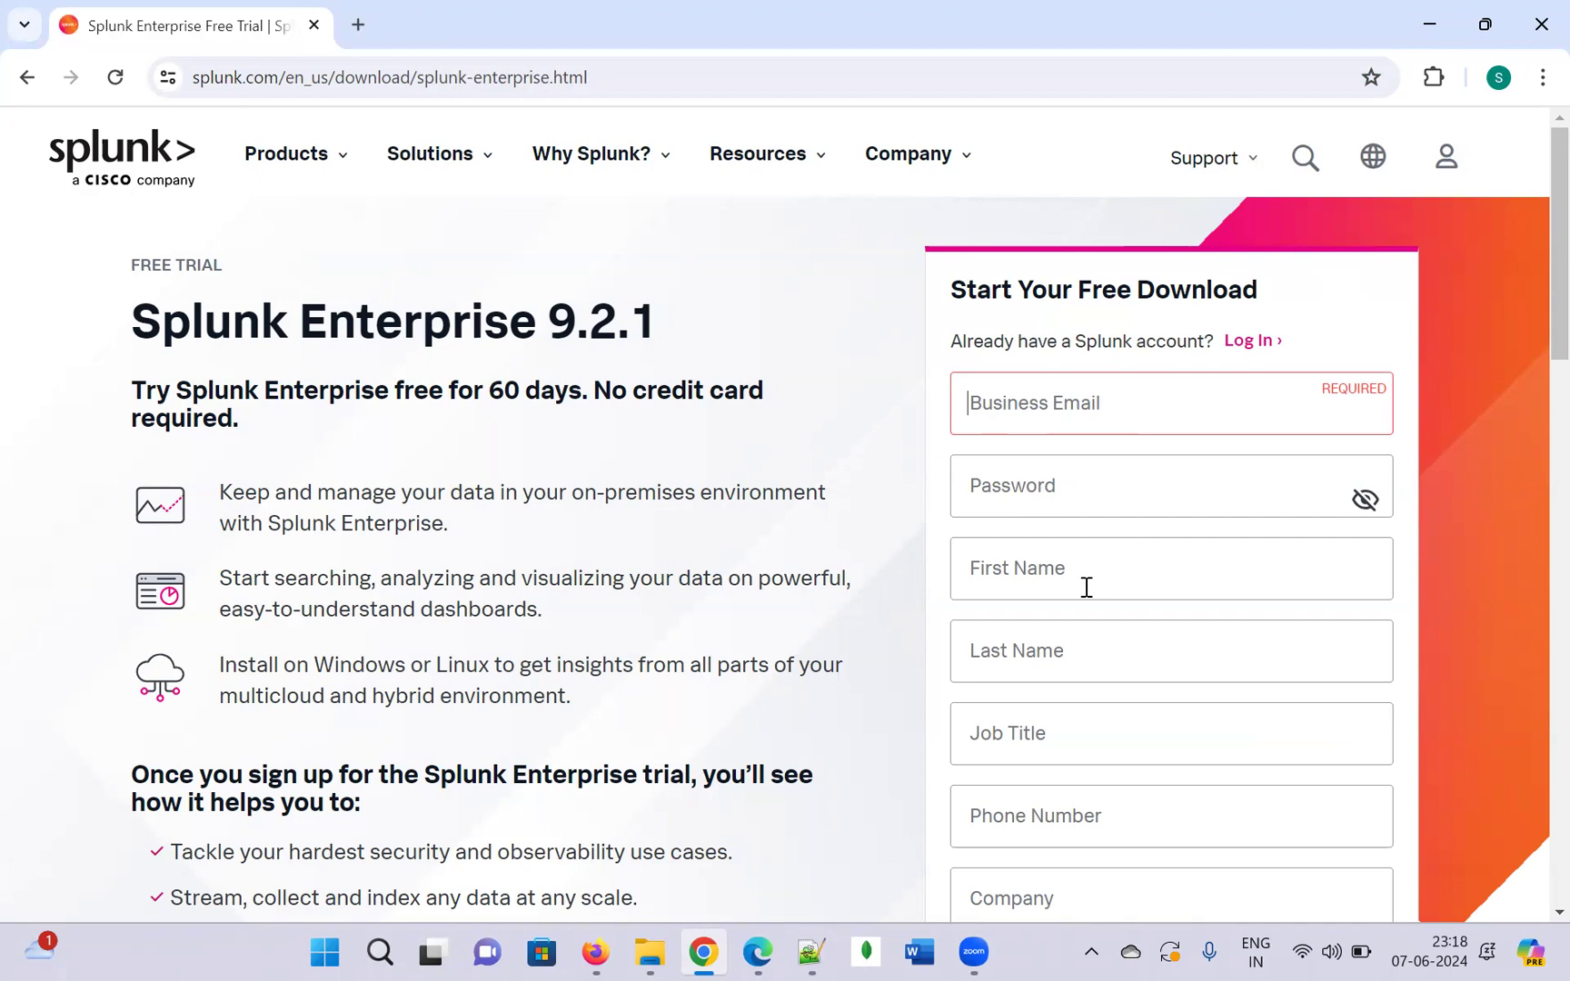
scroll(1055, 589, "down", 3)
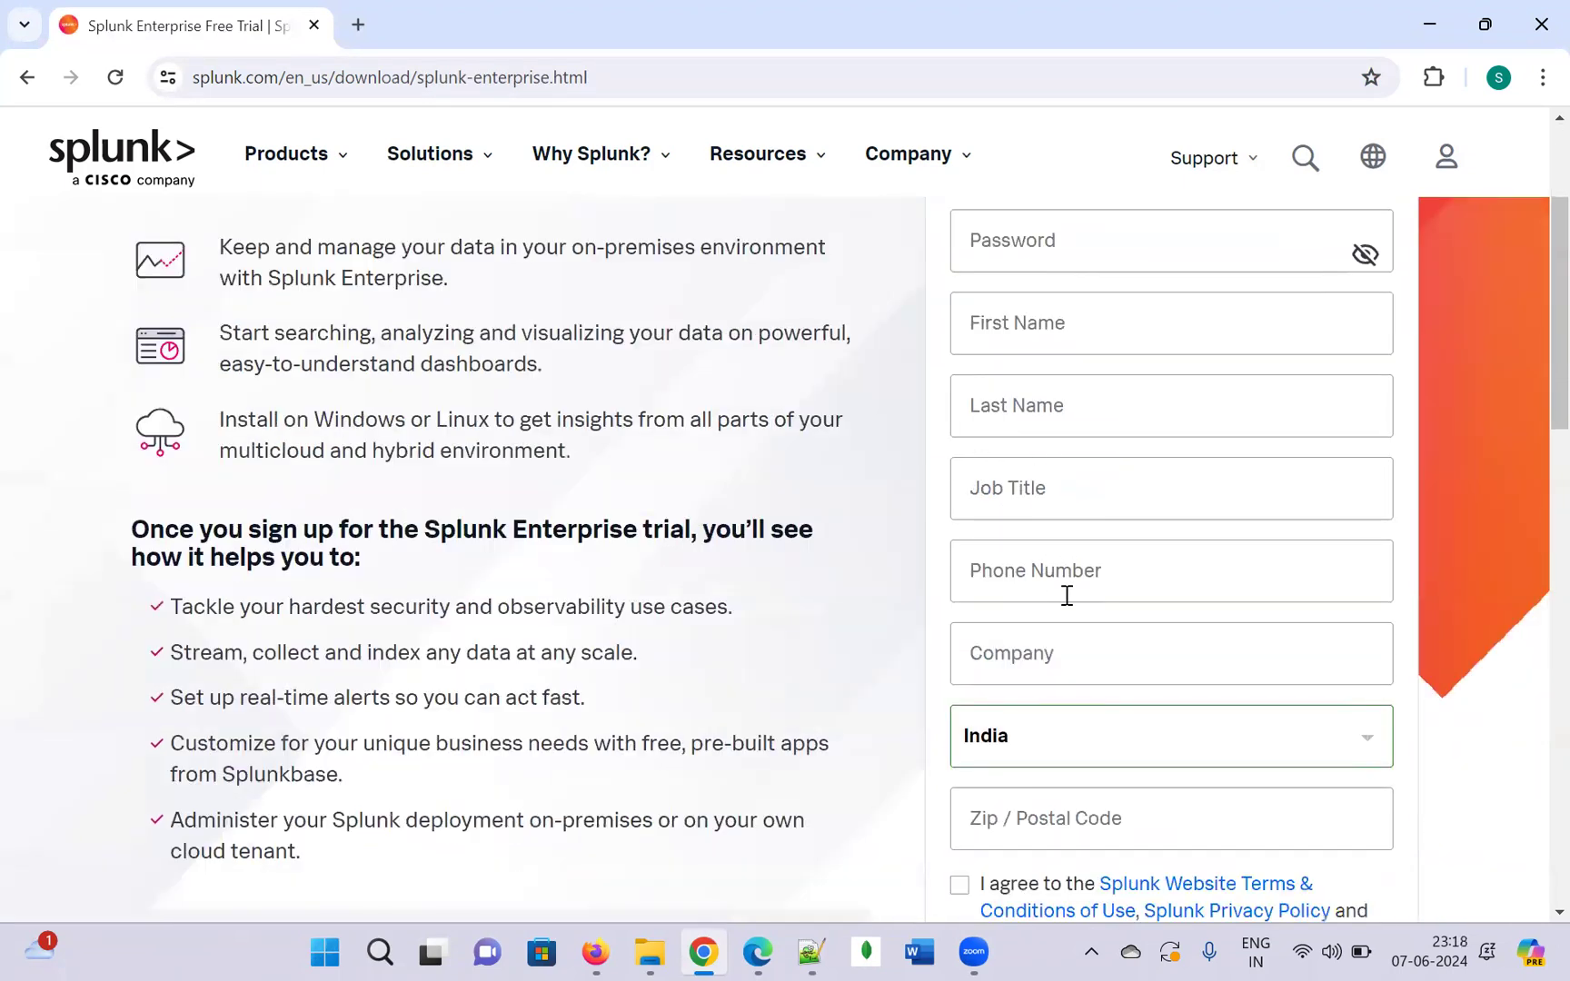
scroll(1043, 711, "down", 2)
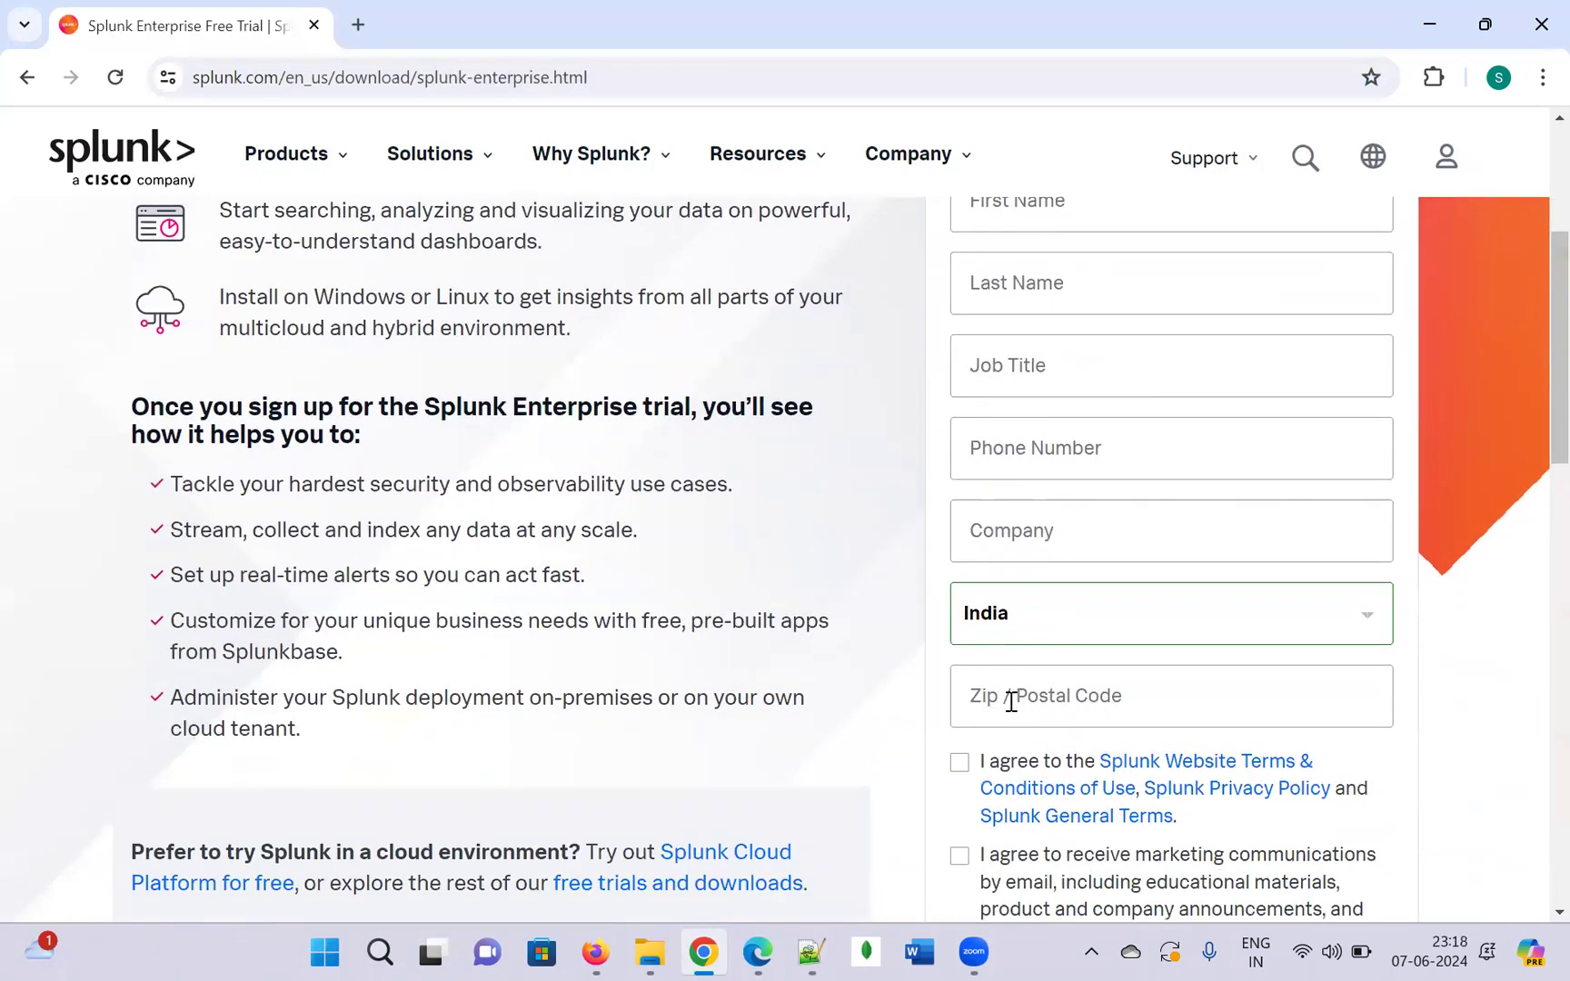
scroll(963, 772, "down", 4)
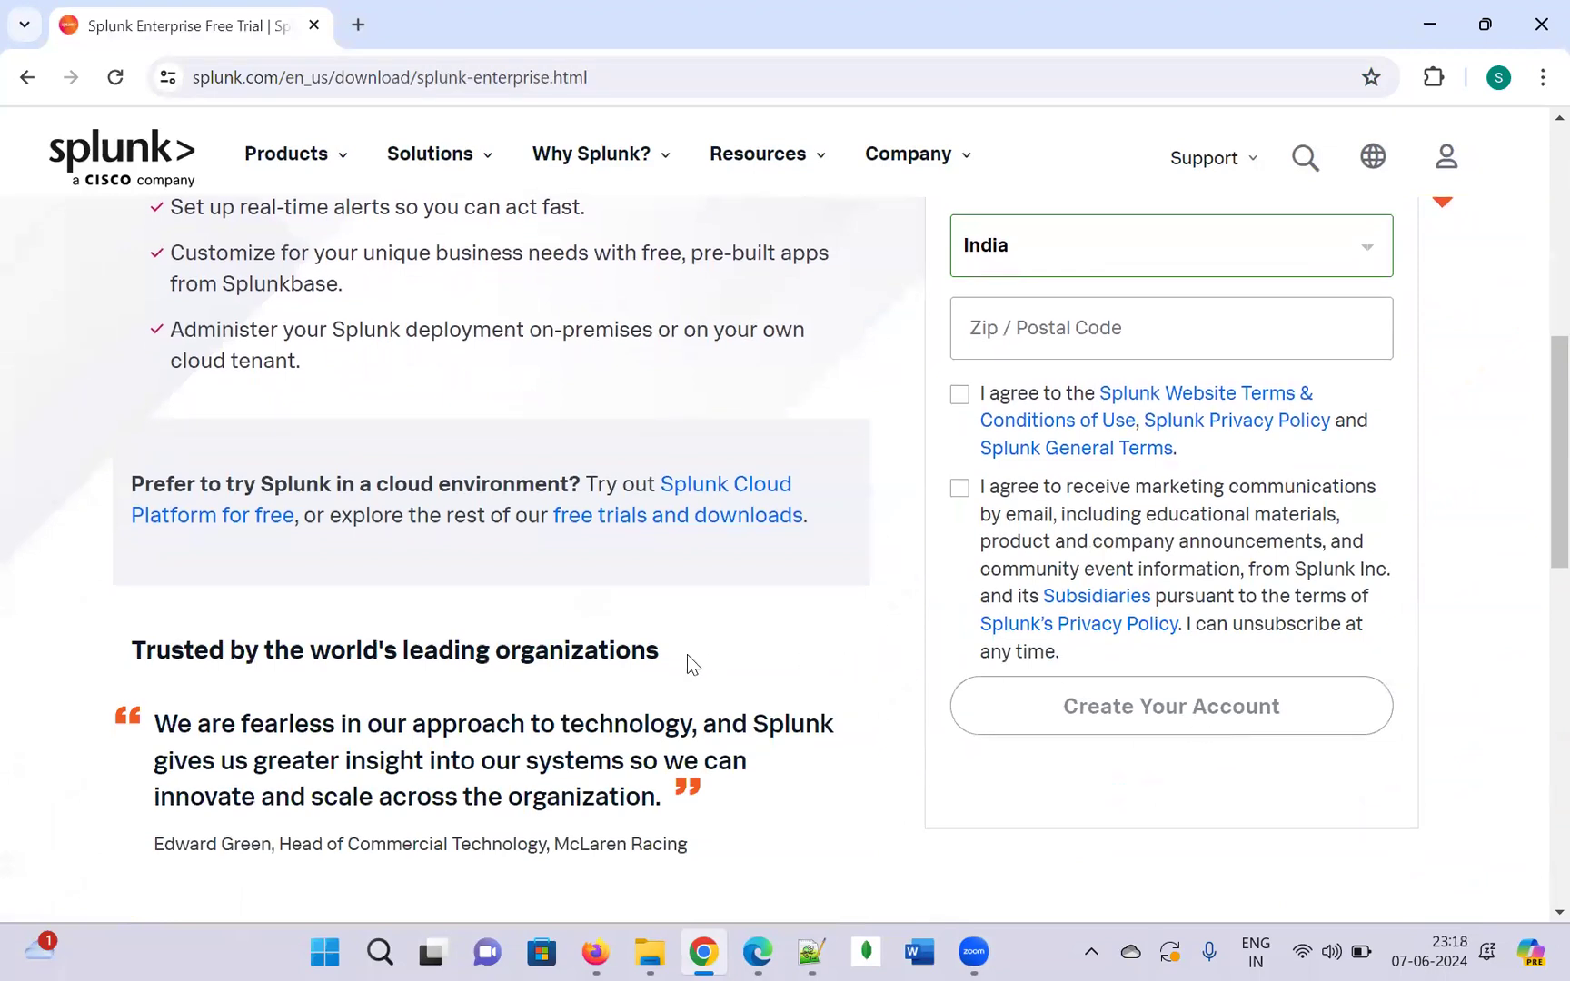
scroll(690, 652, "up", 8)
scroll(737, 632, "down", 2)
scroll(737, 625, "up", 1)
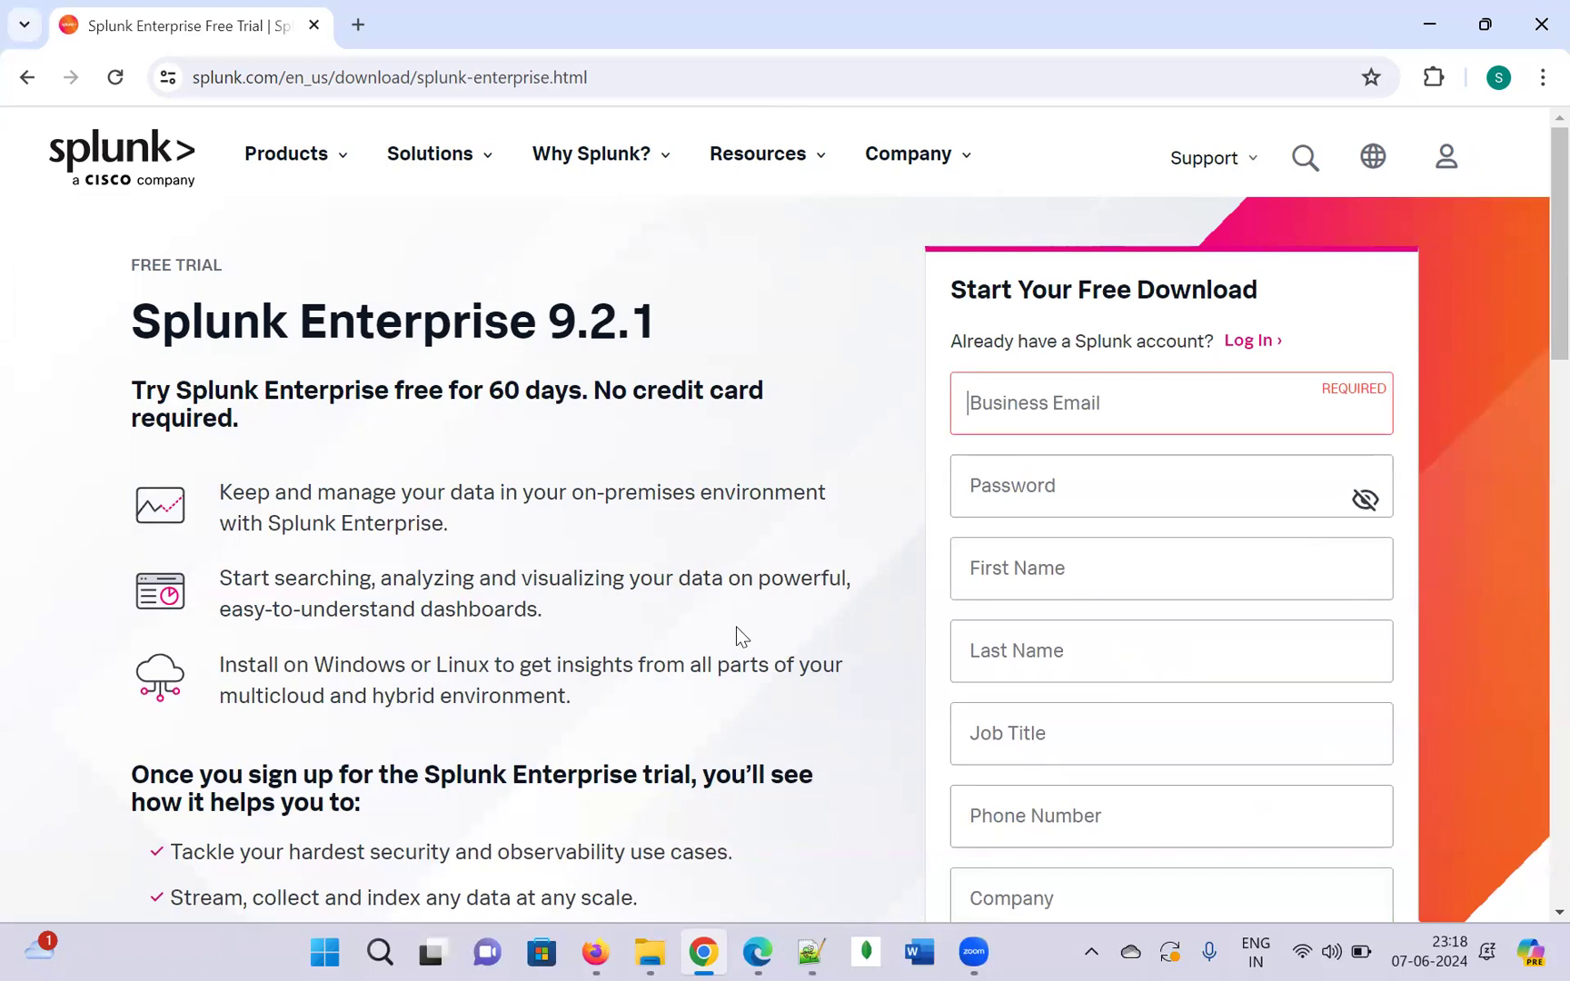
scroll(737, 633, "down", 1)
scroll(505, 550, "up", 1)
scroll(413, 538, "down", 1)
scroll(414, 536, "down", 1)
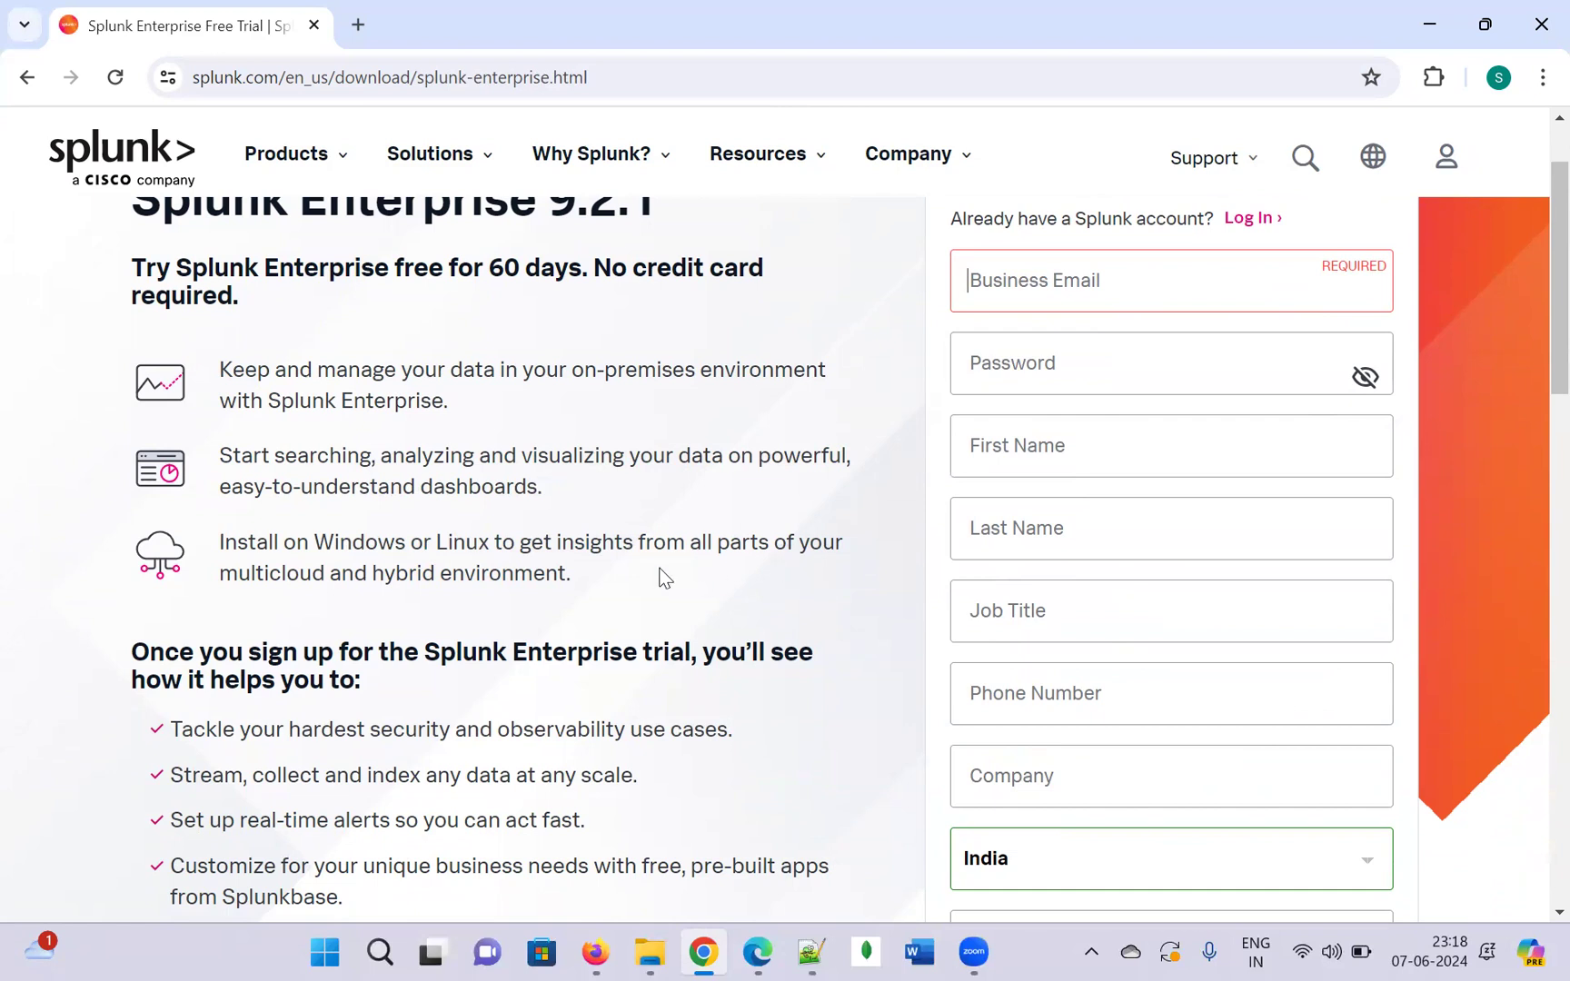
scroll(603, 585, "down", 3)
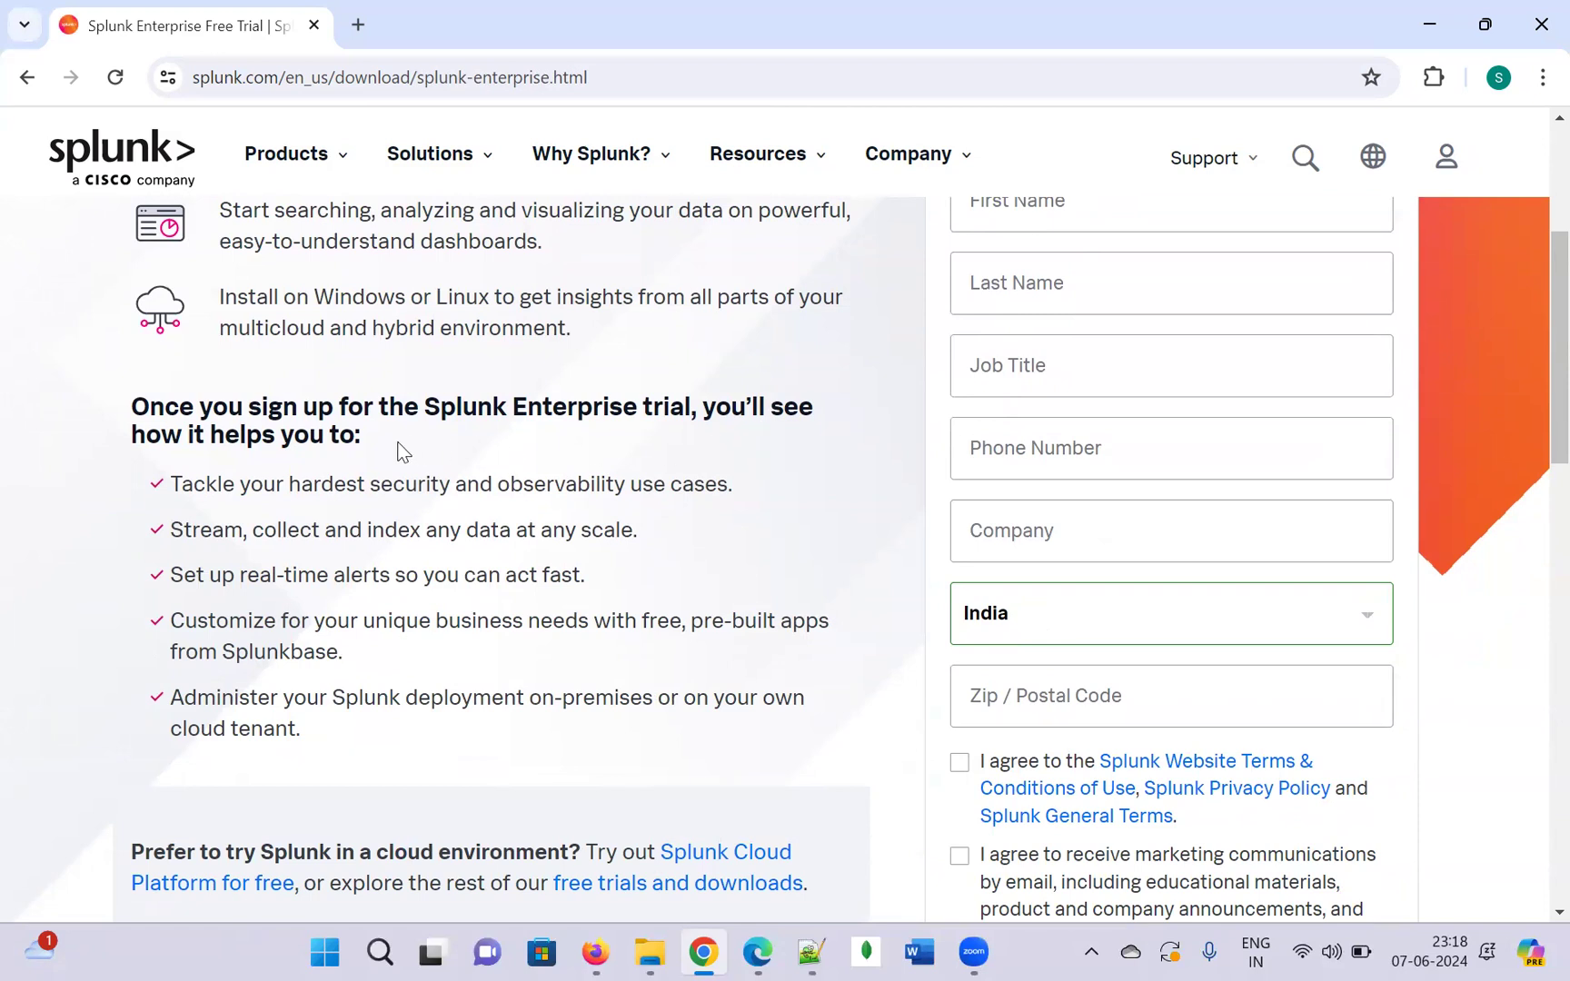
left_click_drag(388, 443, 131, 414)
scroll(385, 495, "up", 4)
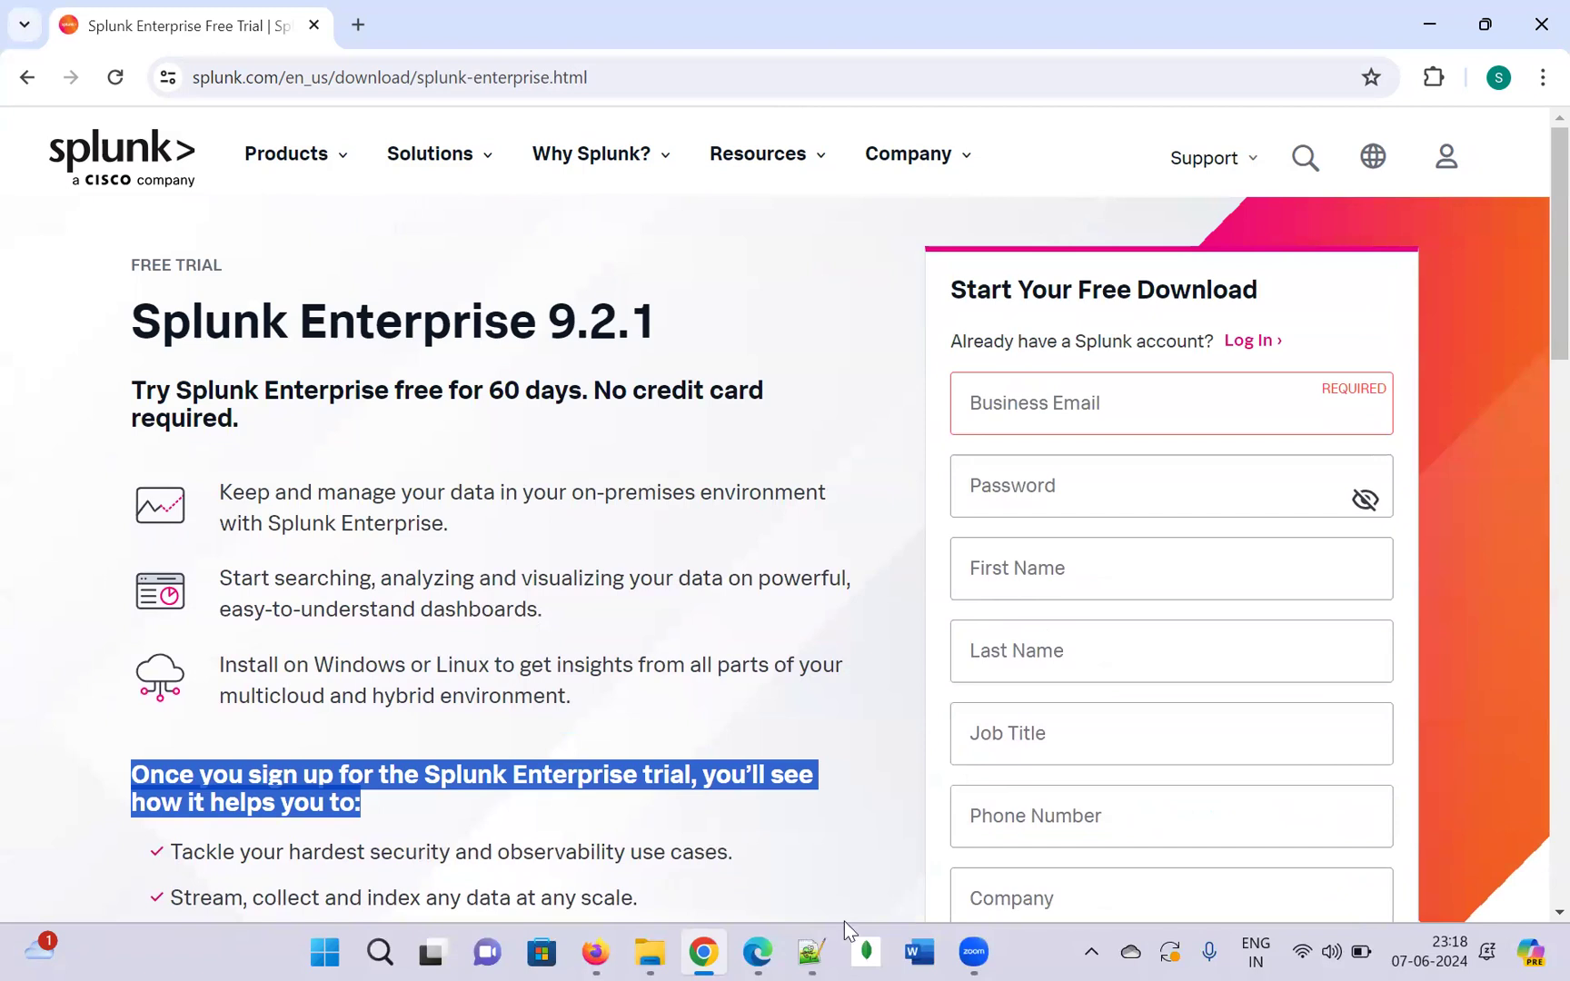
Copy the e-mail address from the Notepad++ notes into the Business Email field.
left_click(811, 952)
left_click_drag(324, 129, 46, 119)
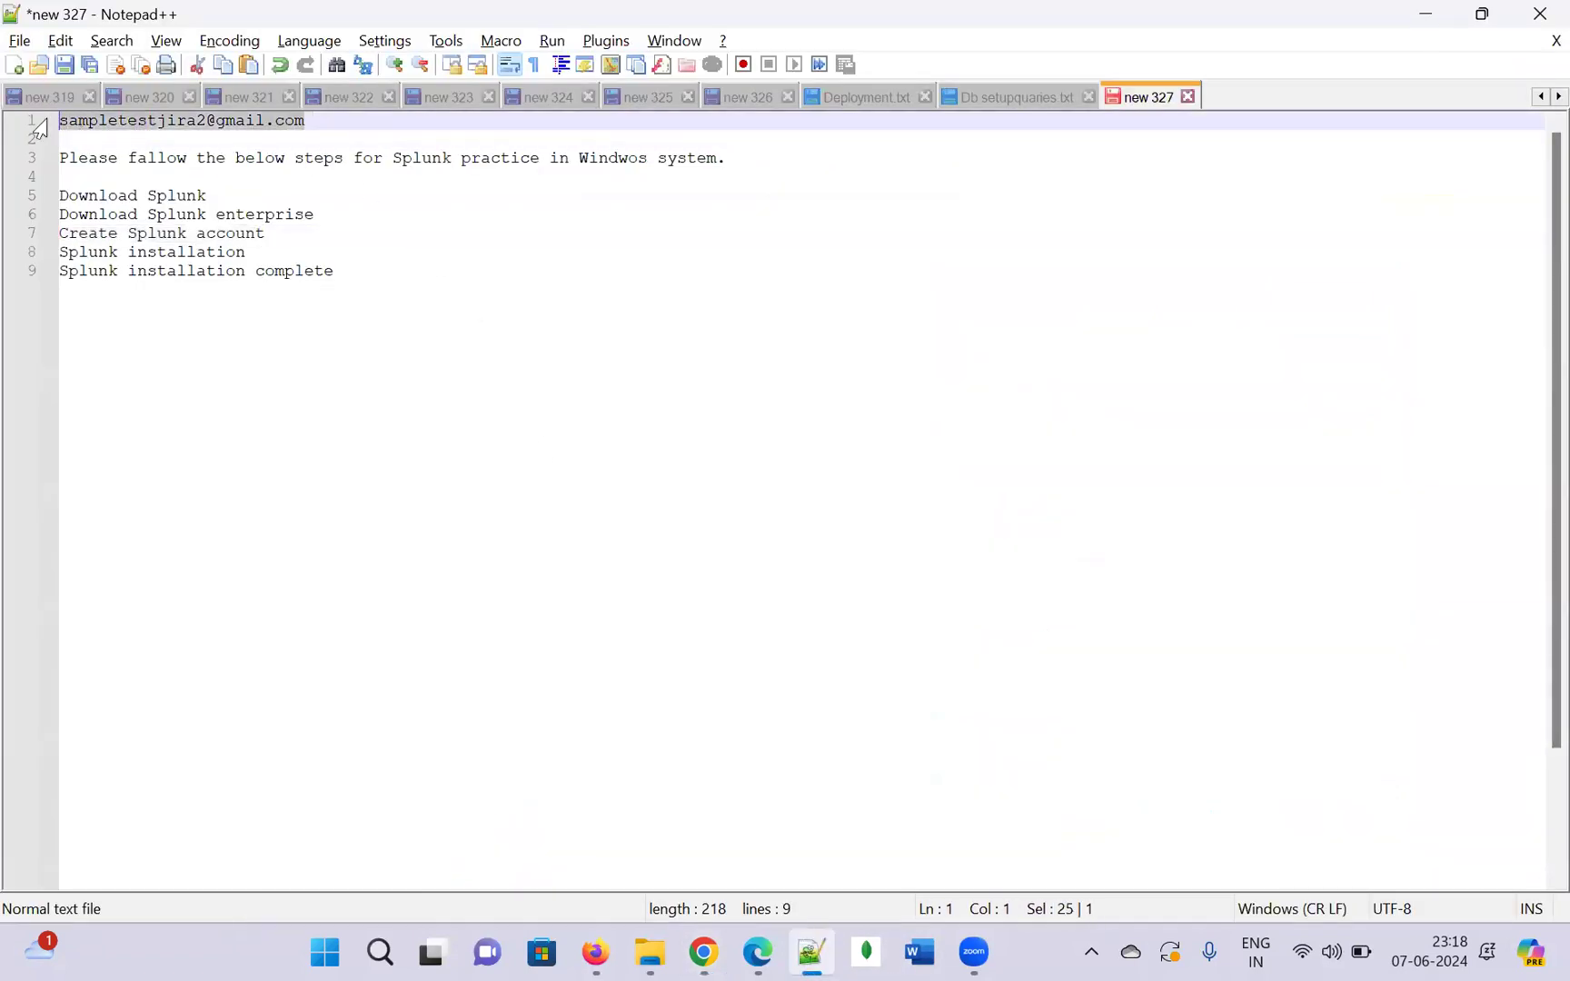
key("ctrl+c")
key("alt+Tab")
left_click(1004, 410)
key("ctrl+v")
Enter a compliant account password in the Password field.
left_click(1478, 385)
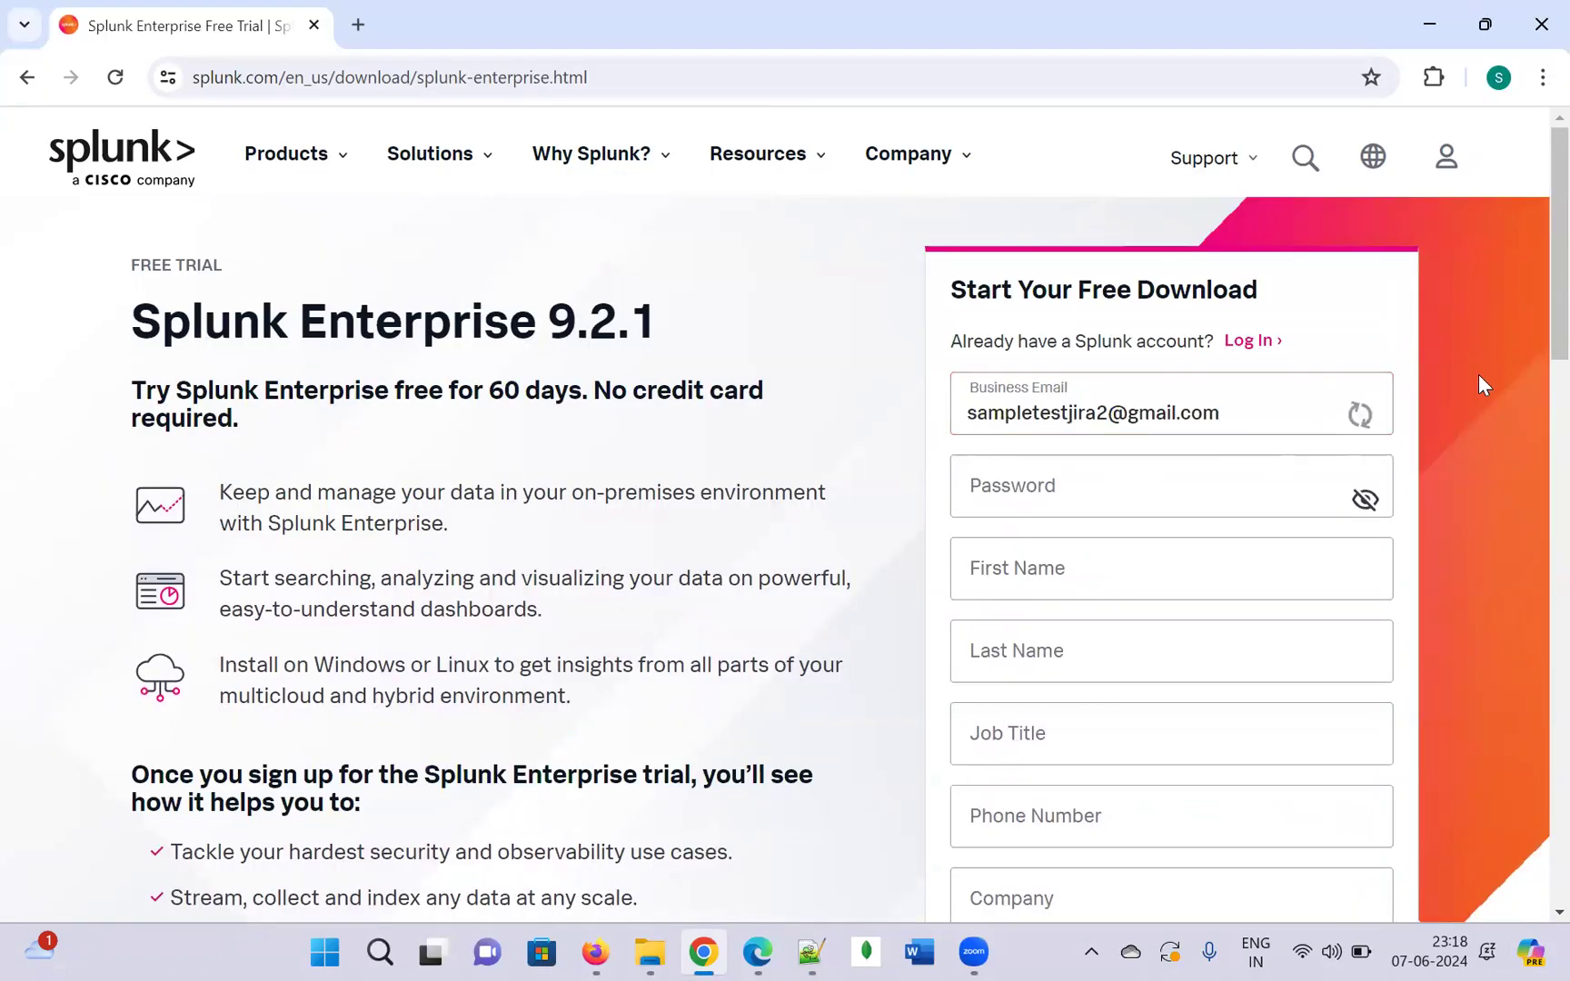
left_click(1015, 487)
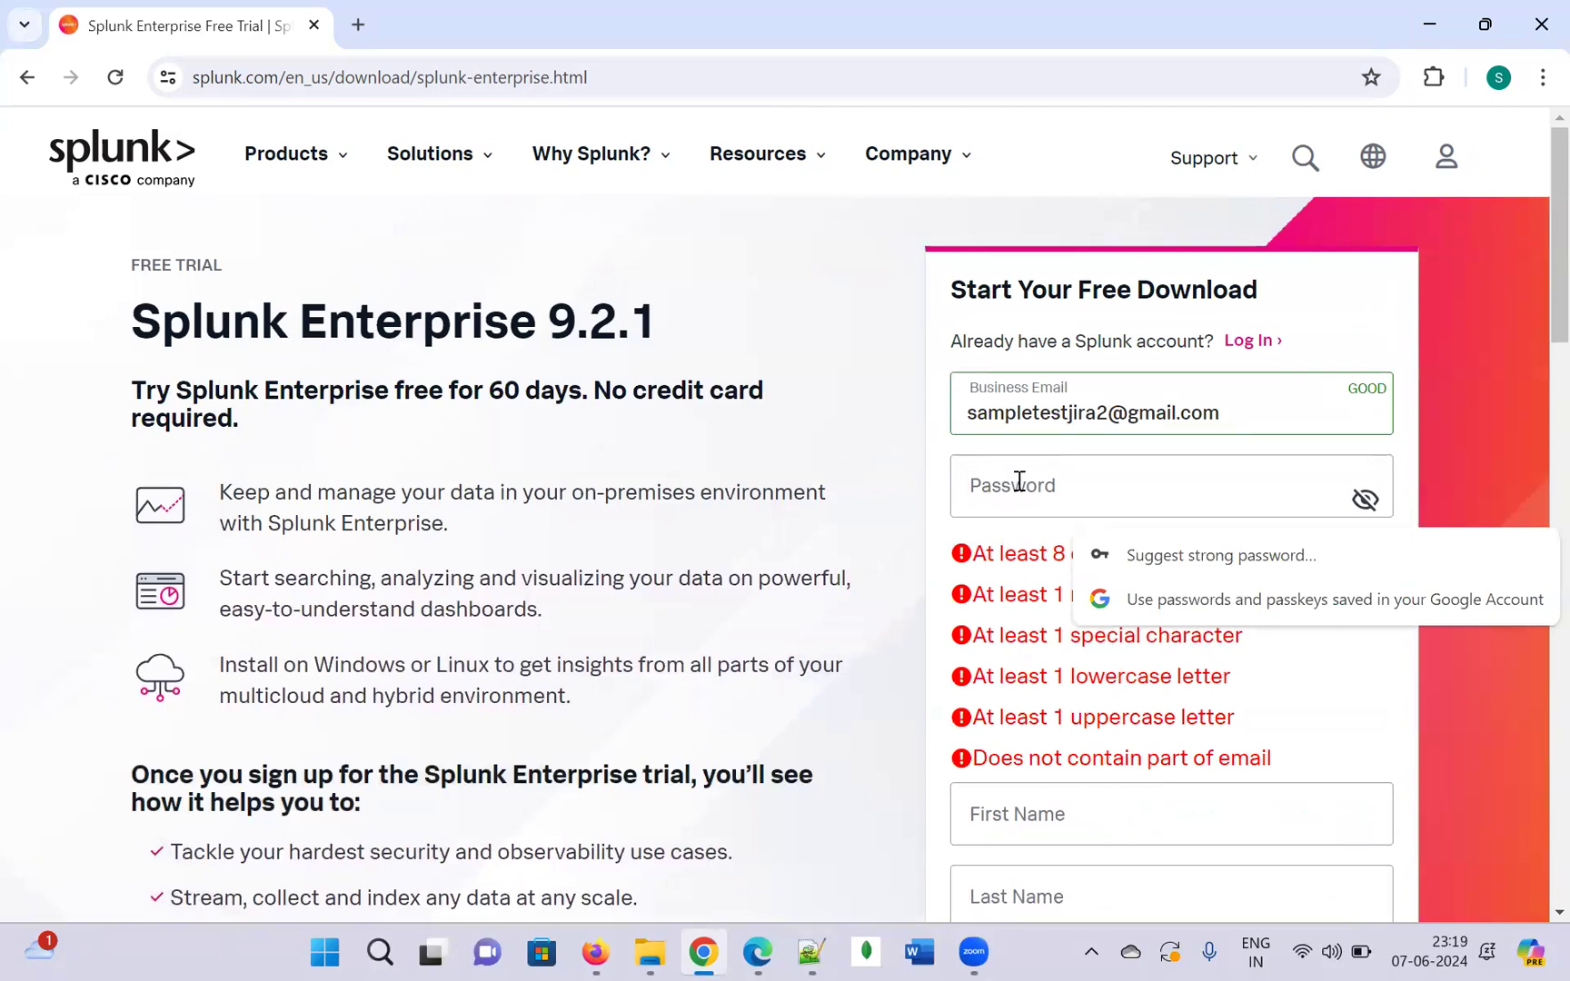
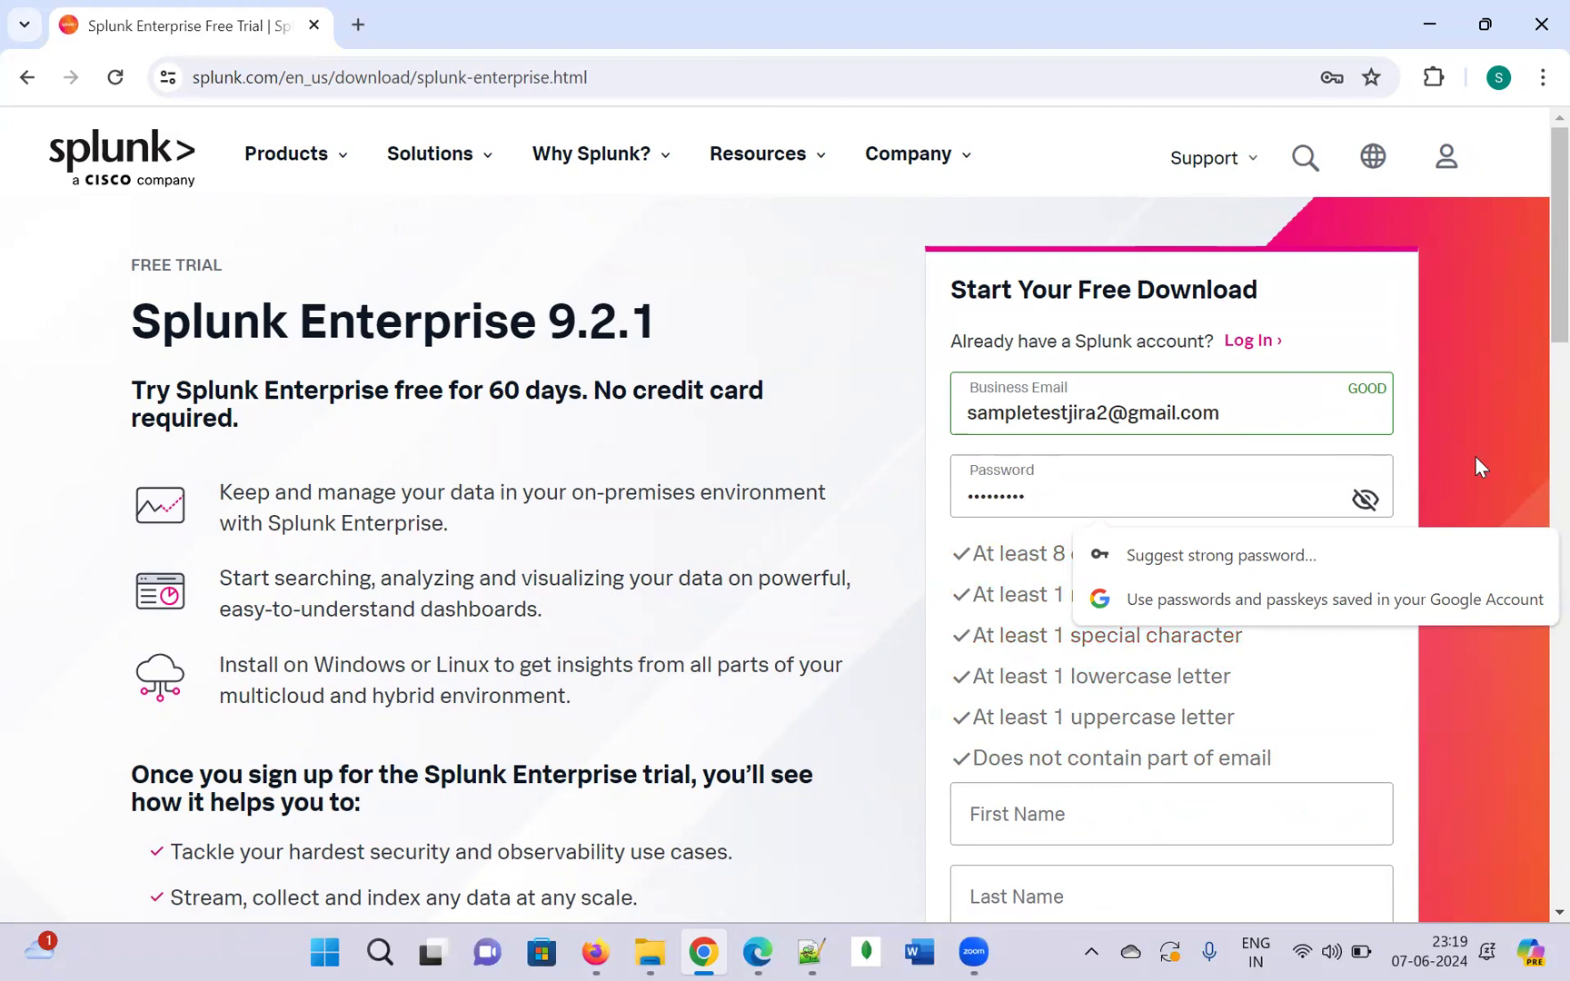
left_click(1490, 456)
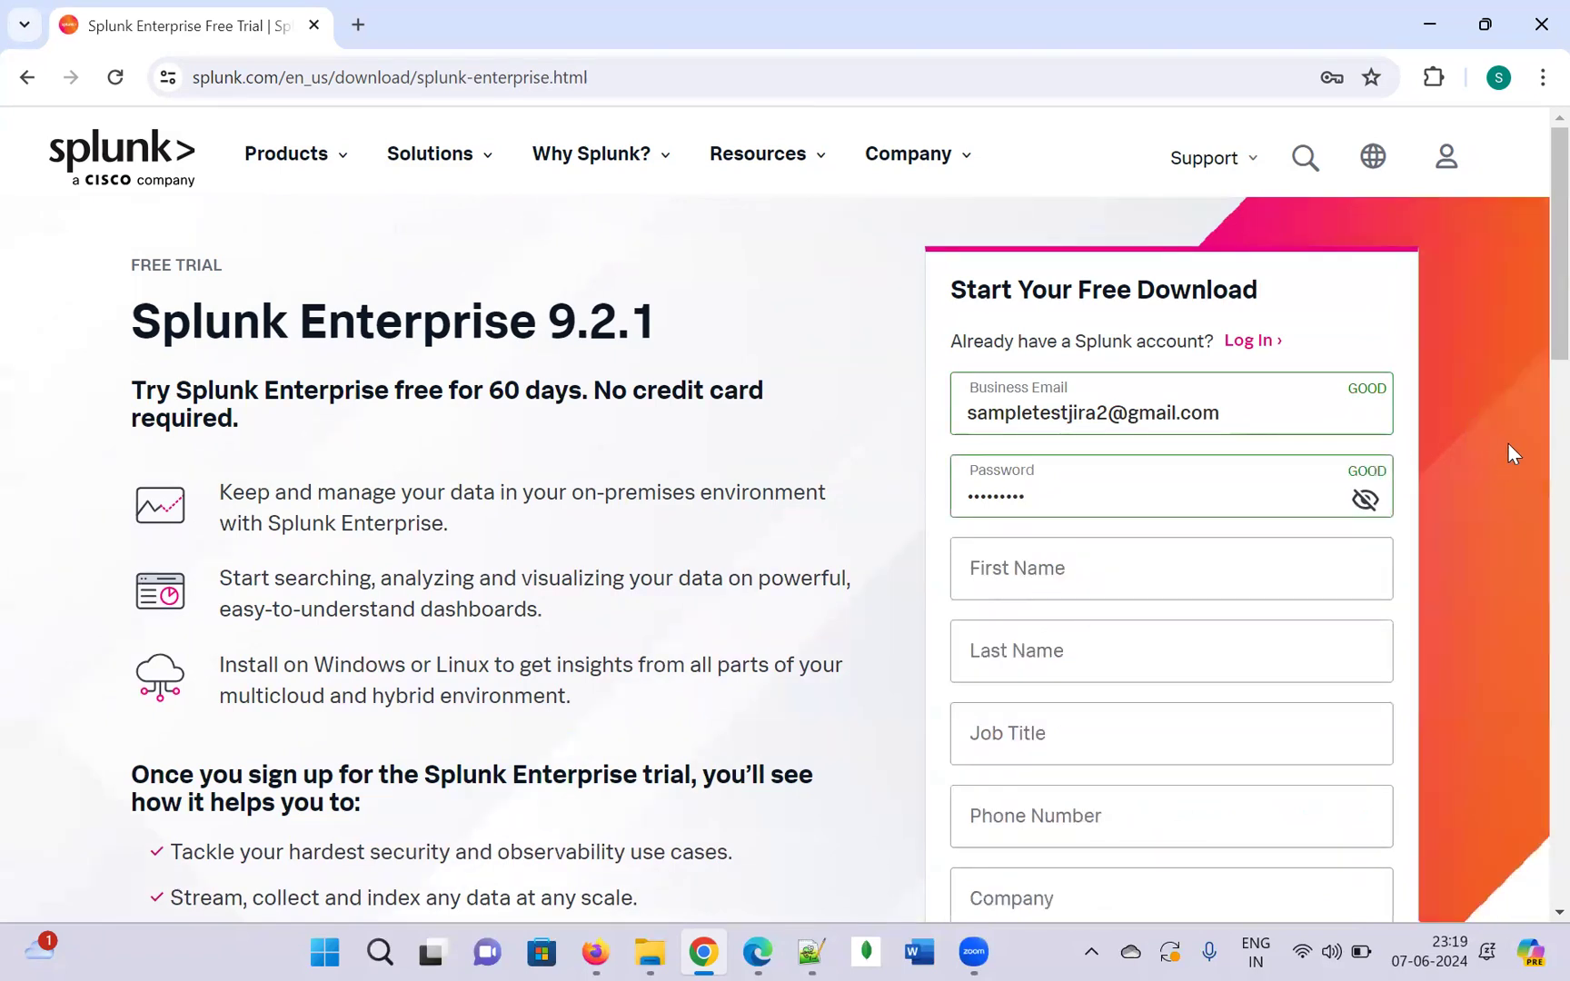
Fill in the First Name and Last Name fields.
left_click(997, 576)
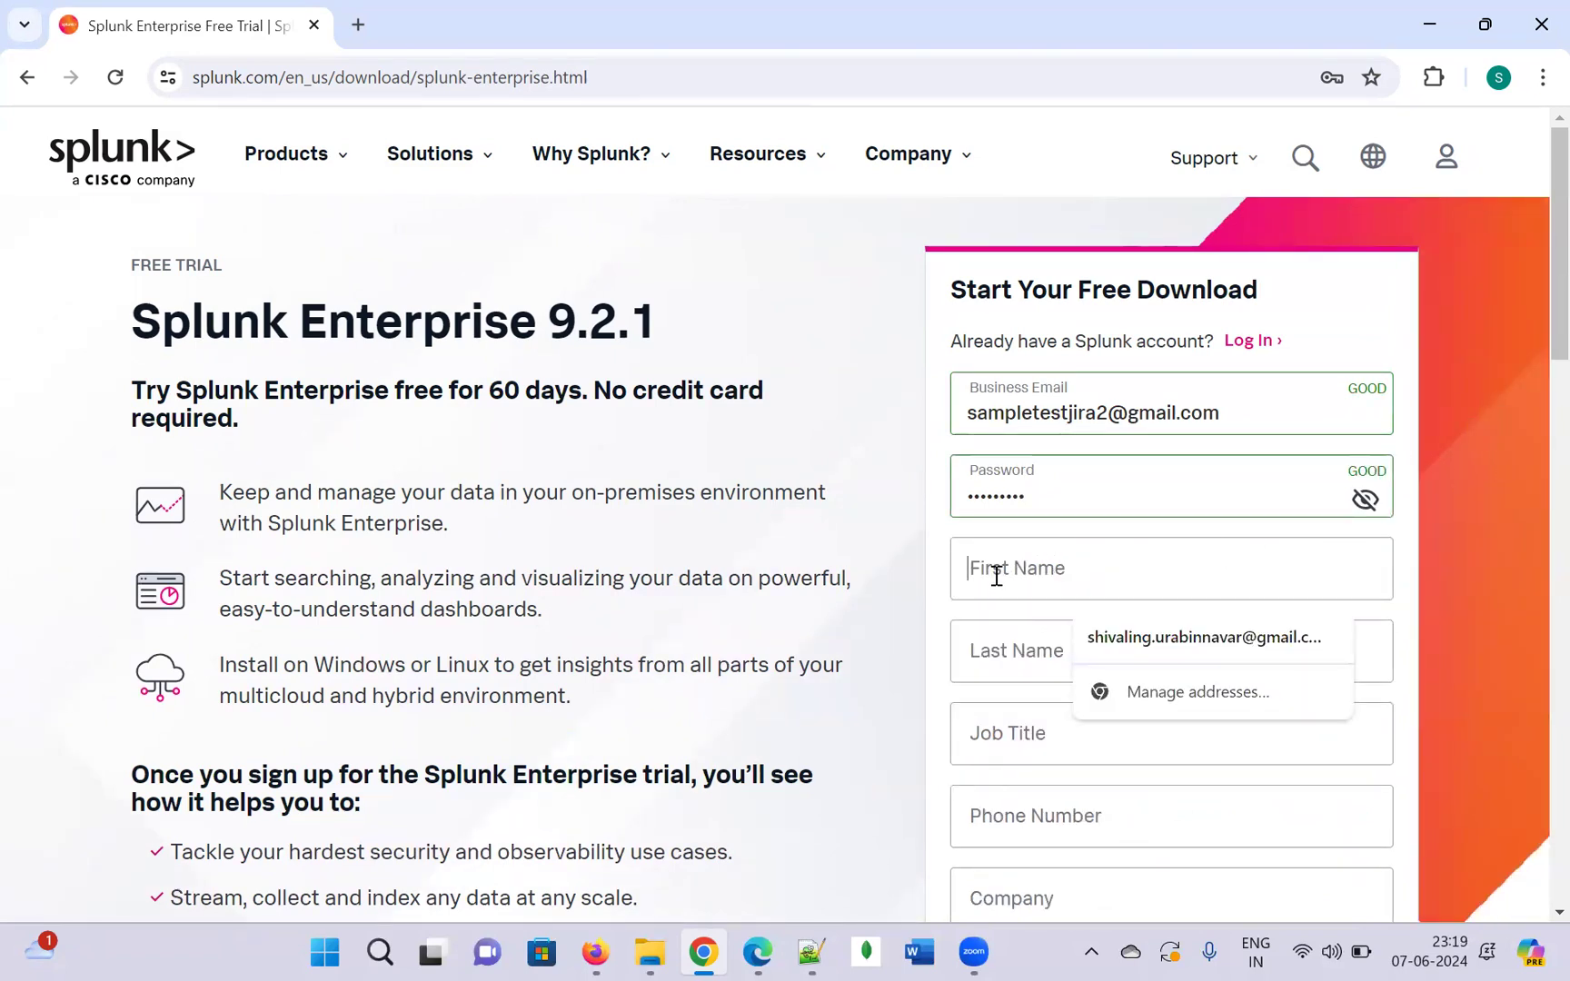
type("L")
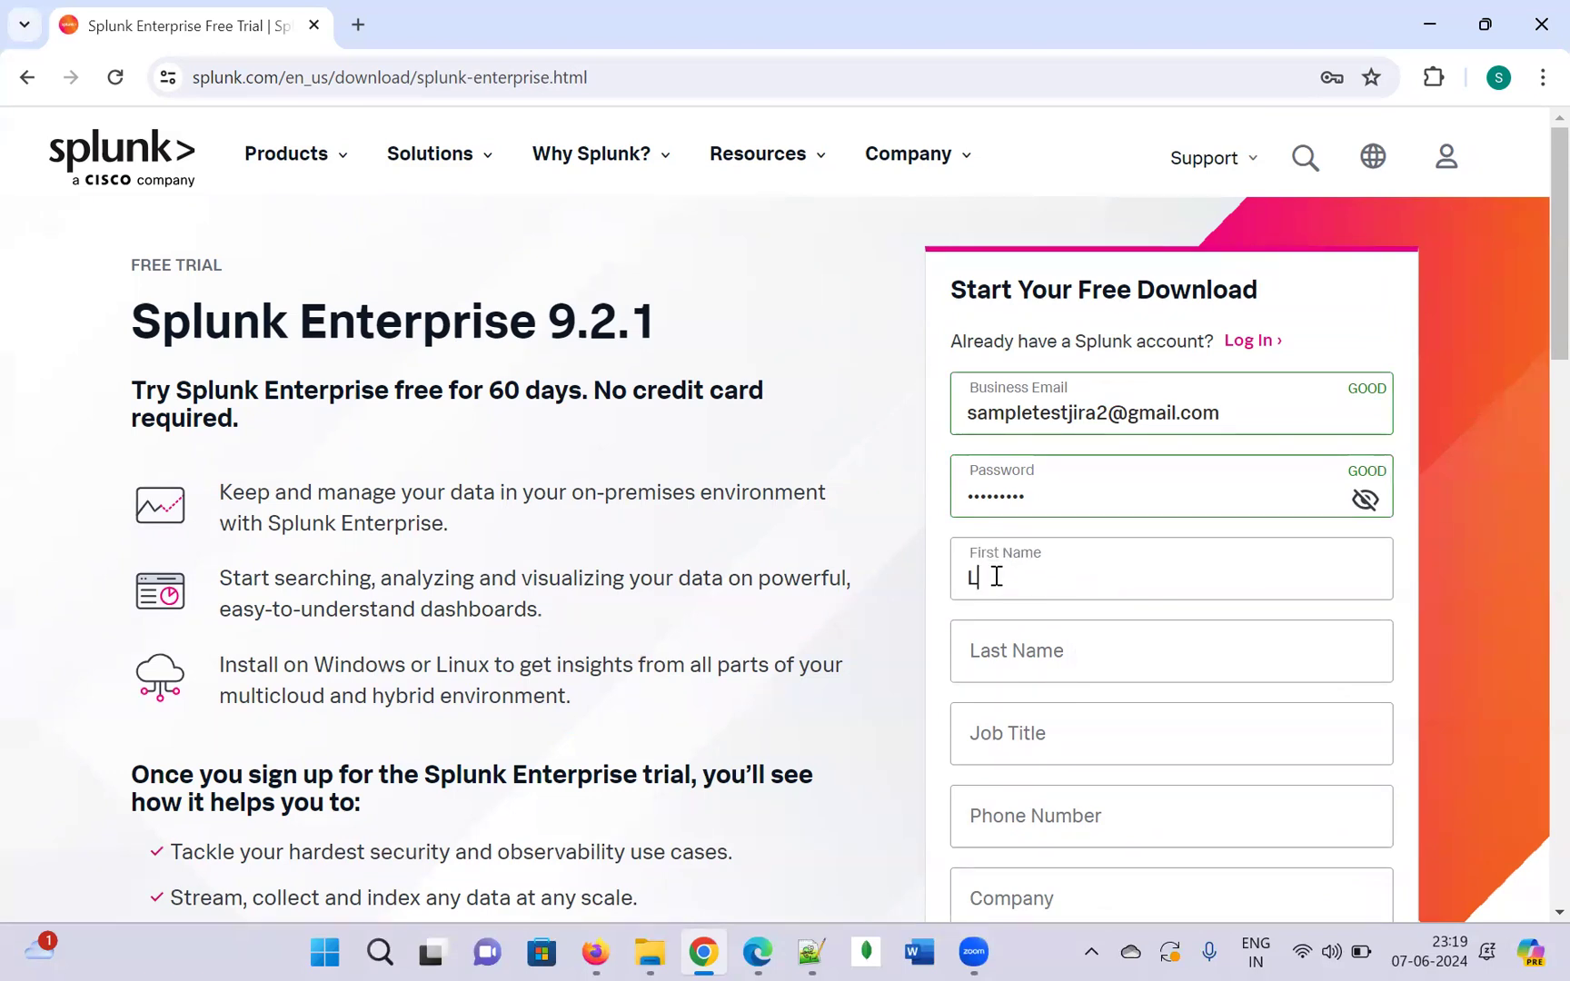
type("2support")
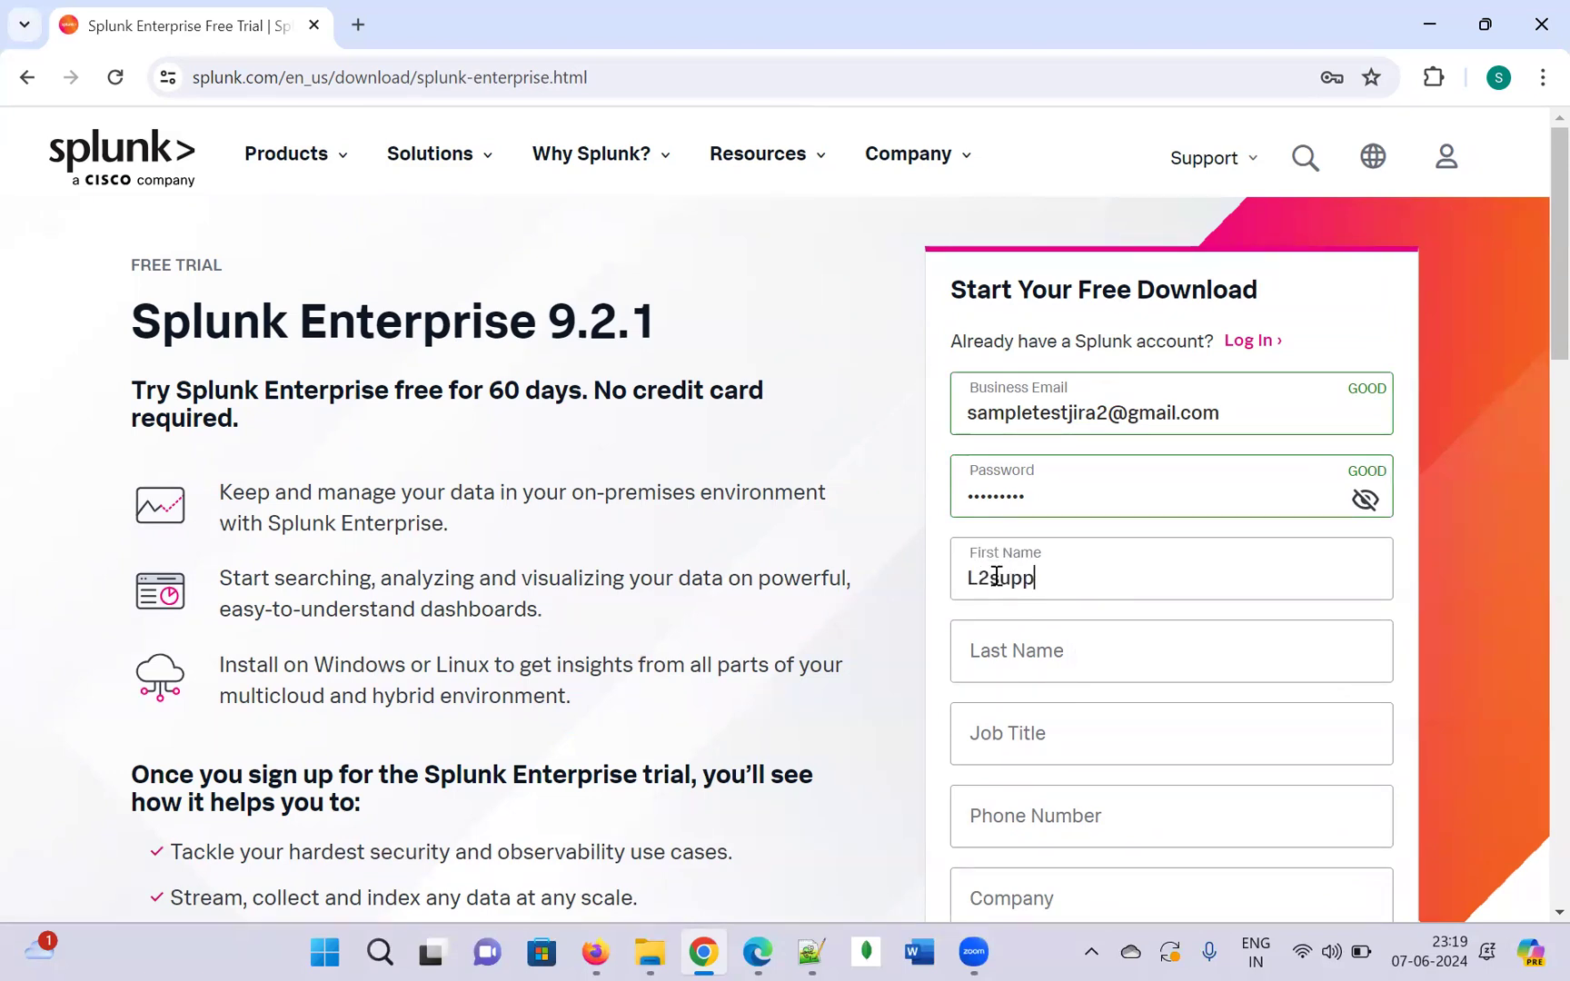
left_click(1012, 658)
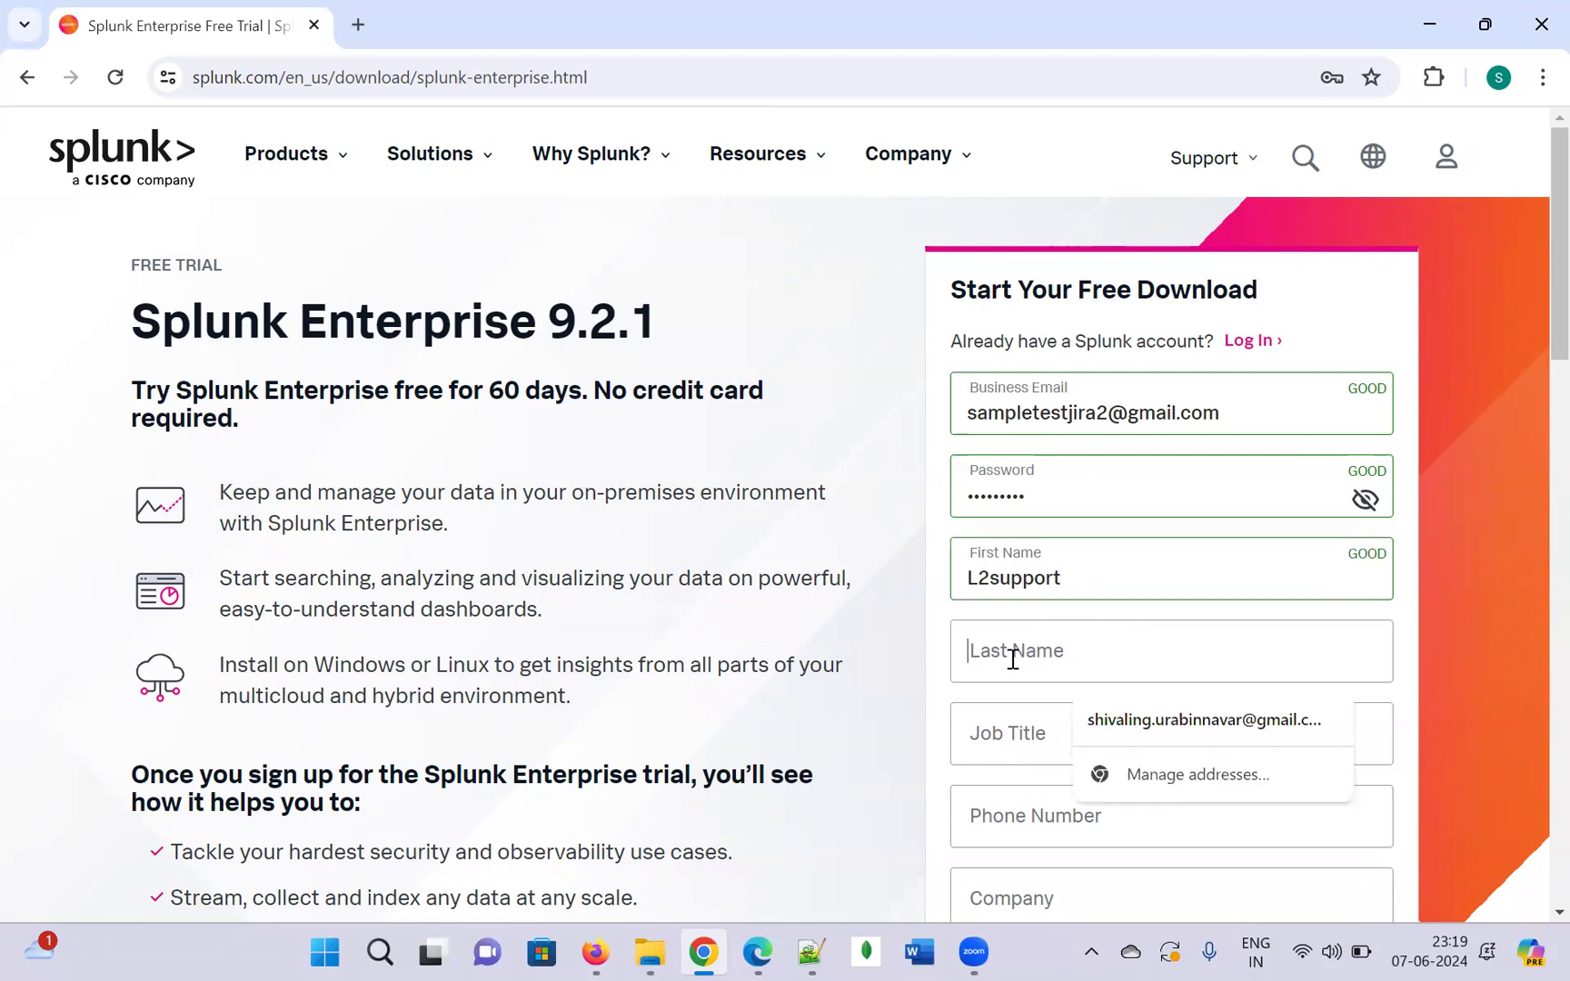
type("Ura")
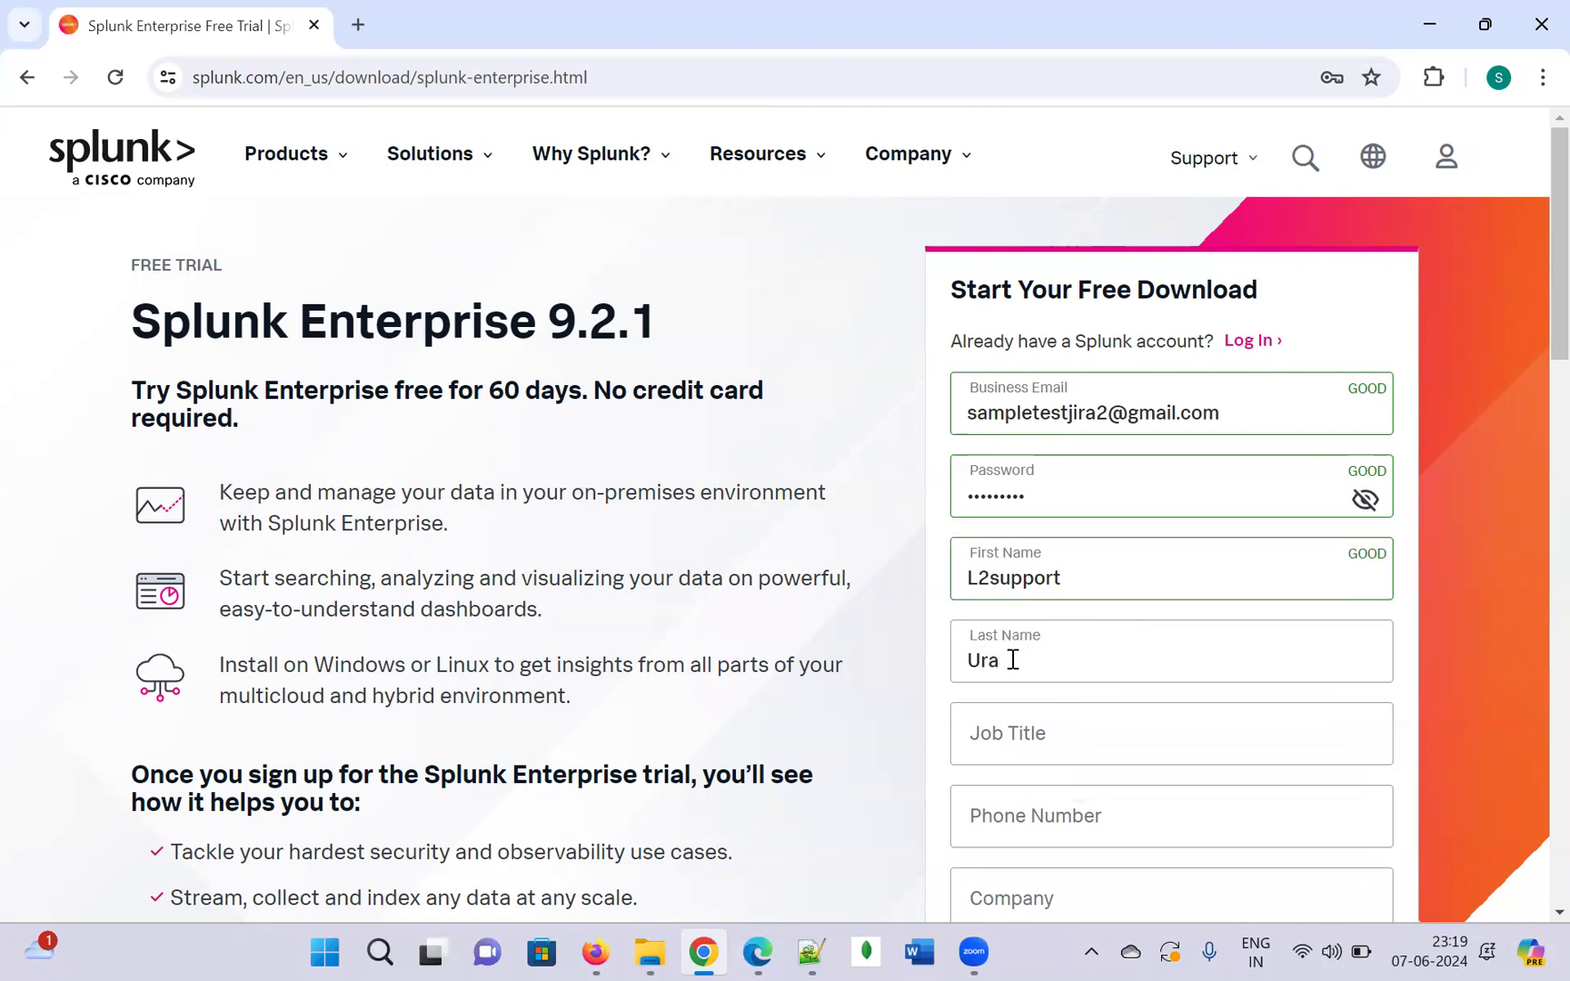
type("blacademy")
scroll(1016, 660, "down", 3)
Enter job title 'Support Enginee', a phone number, and company 'Thbs'.
left_click(1020, 491)
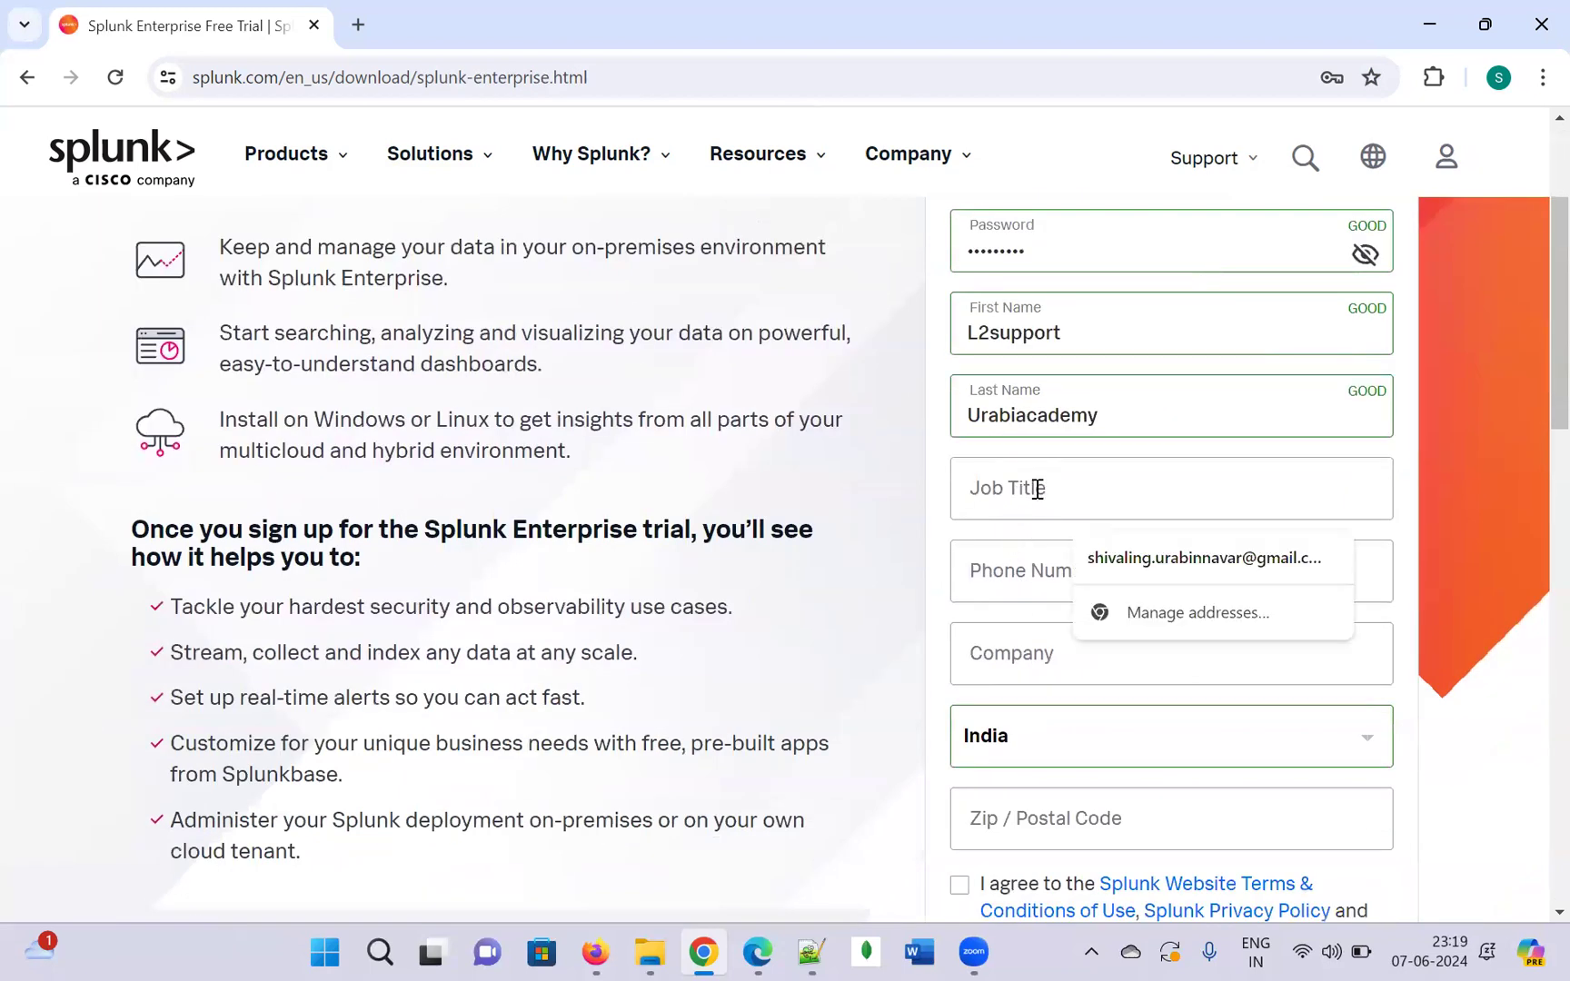
type("Support")
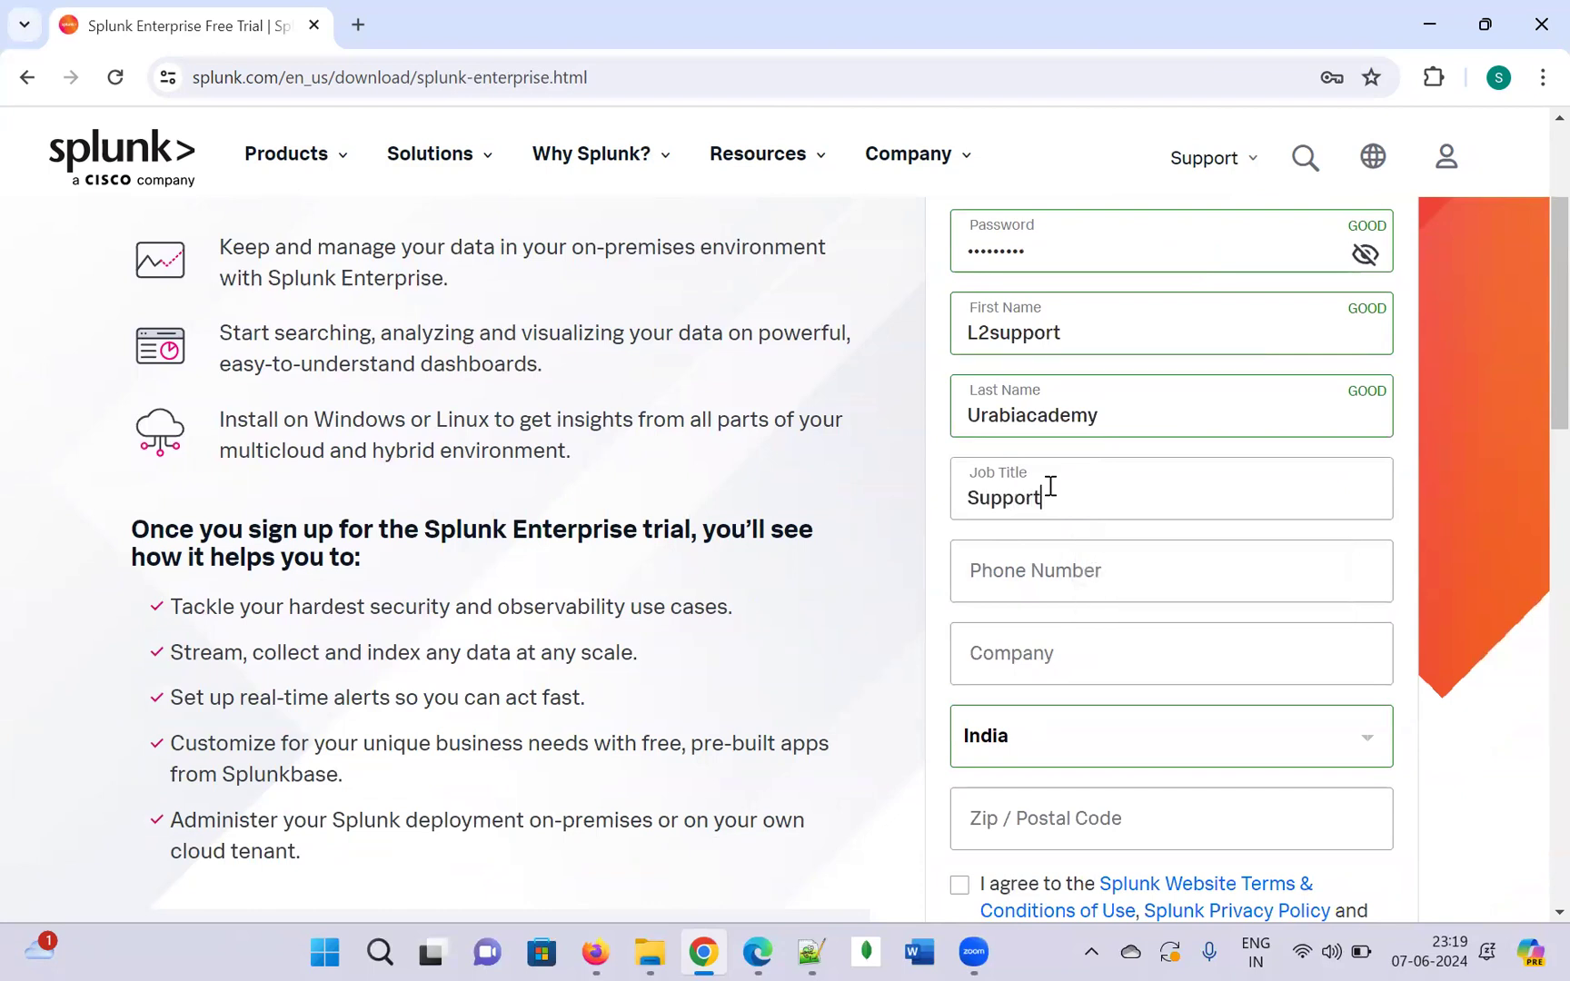
type(" Engineer")
left_click(999, 570)
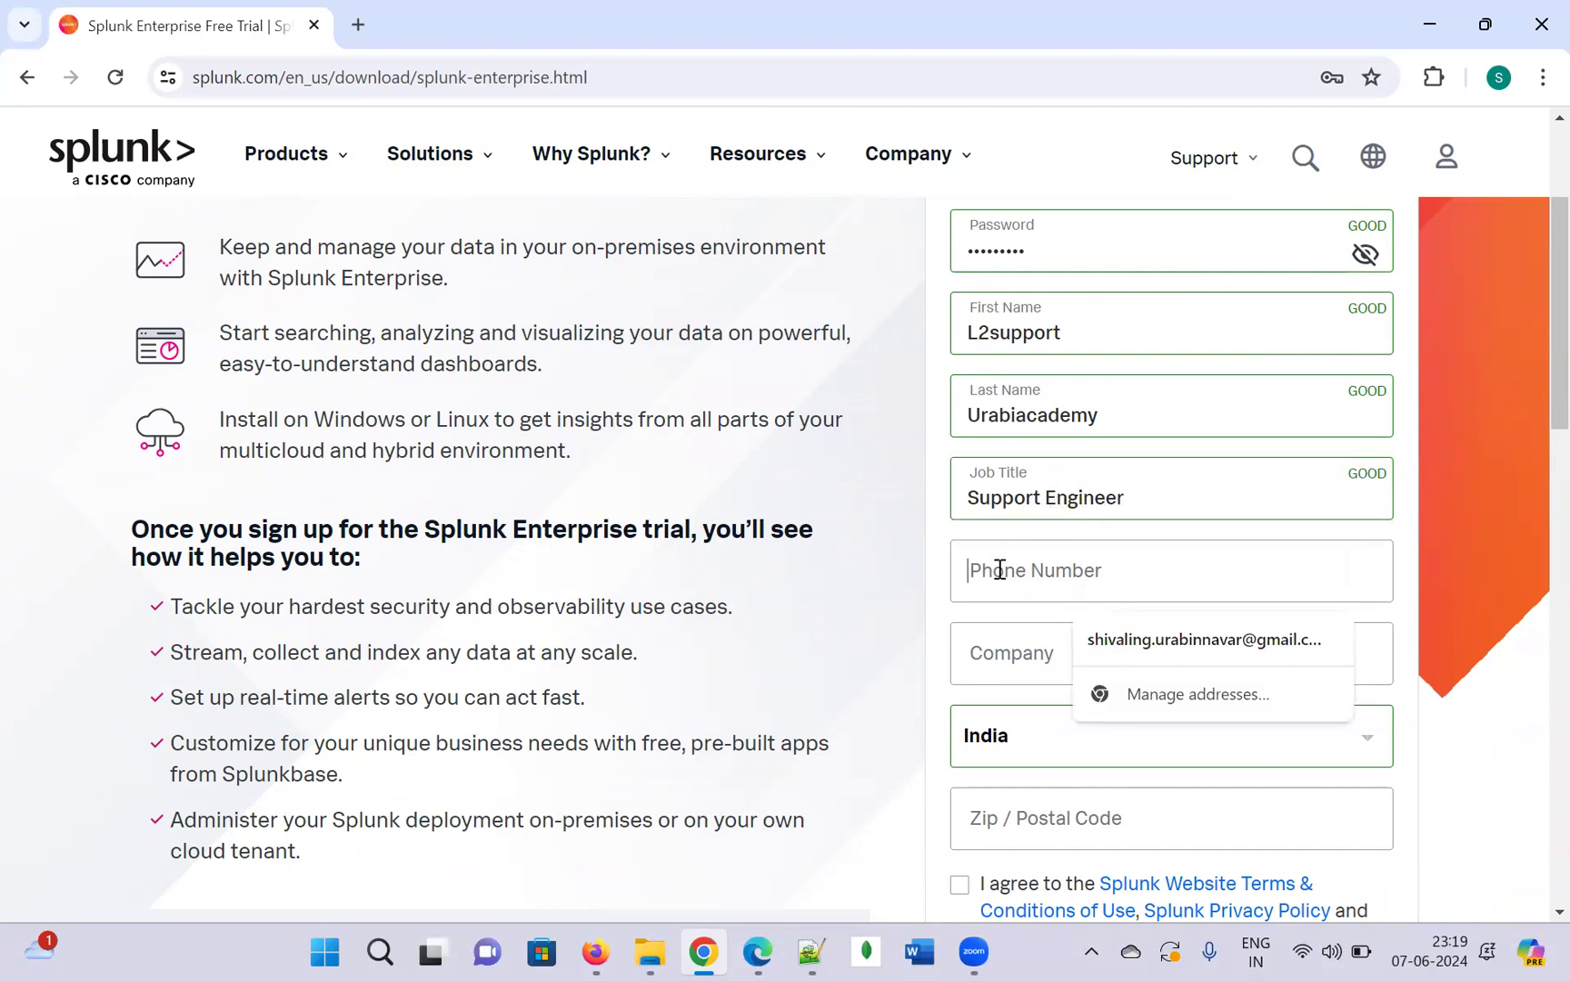
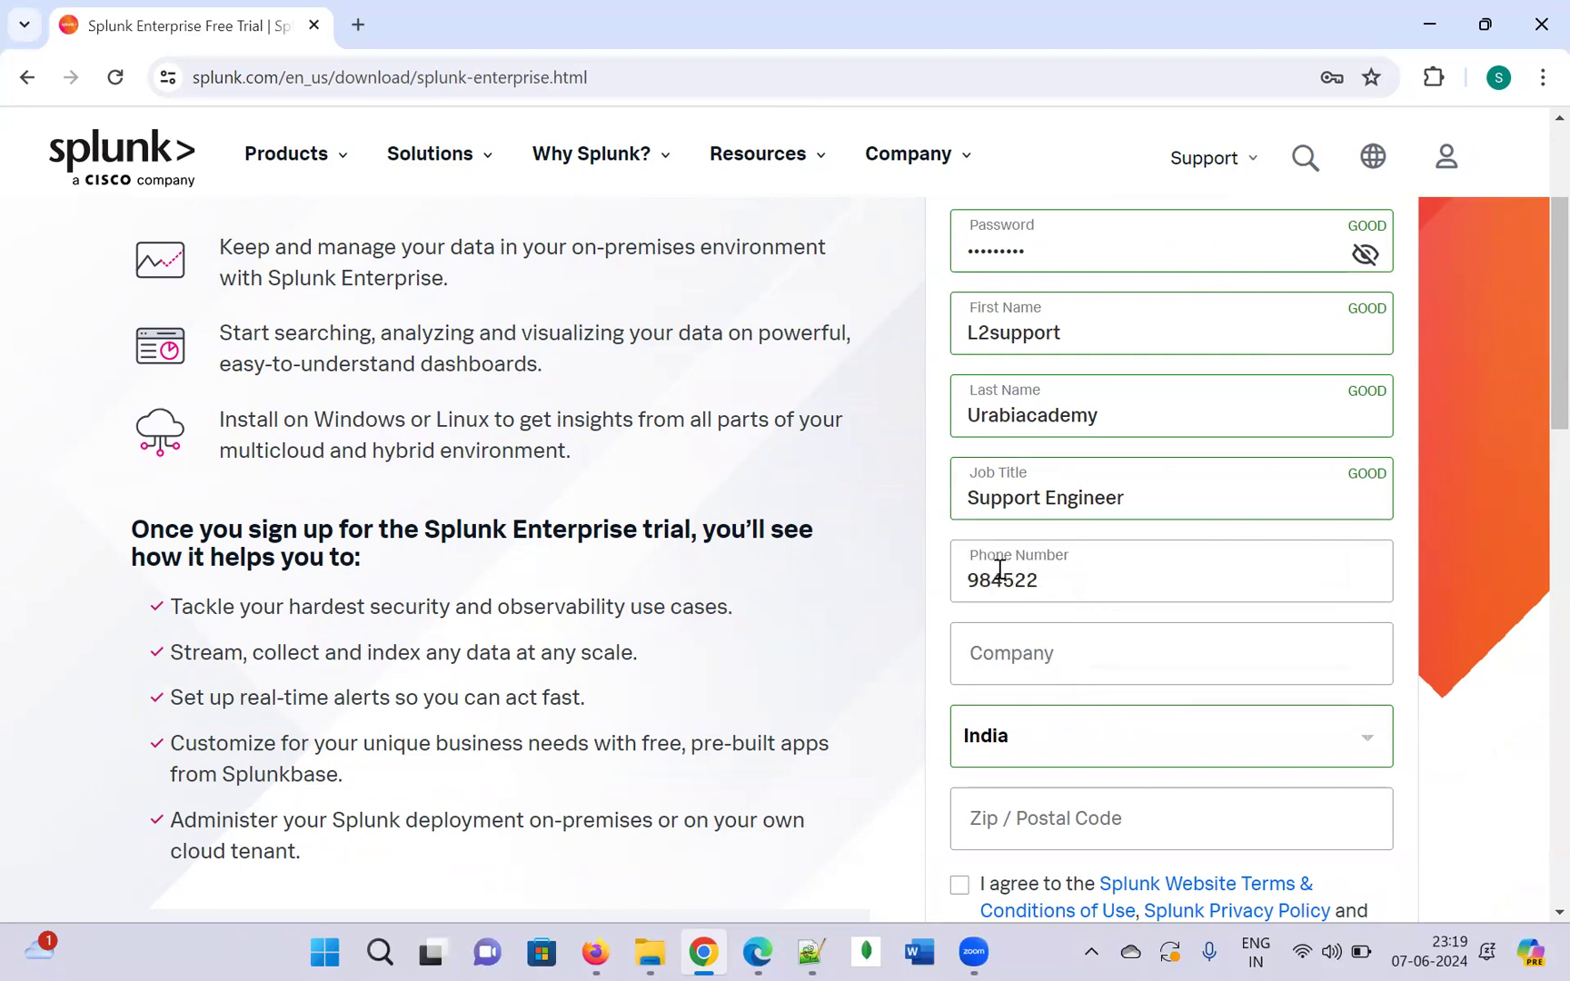
left_click(1011, 644)
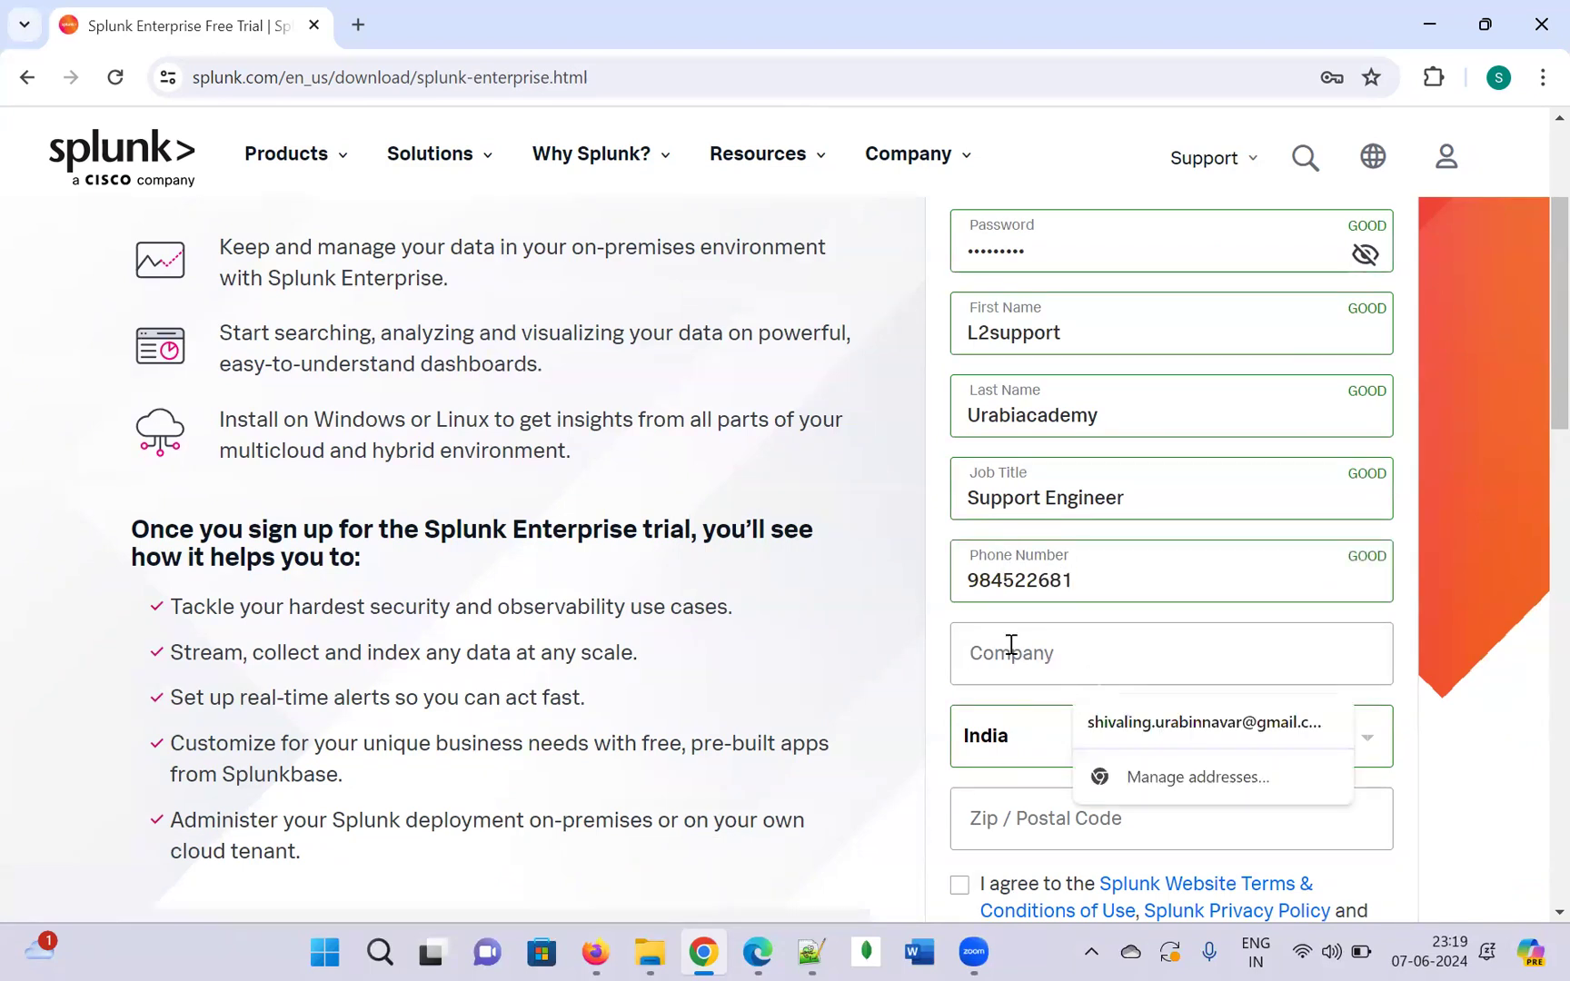
type("Thbs")
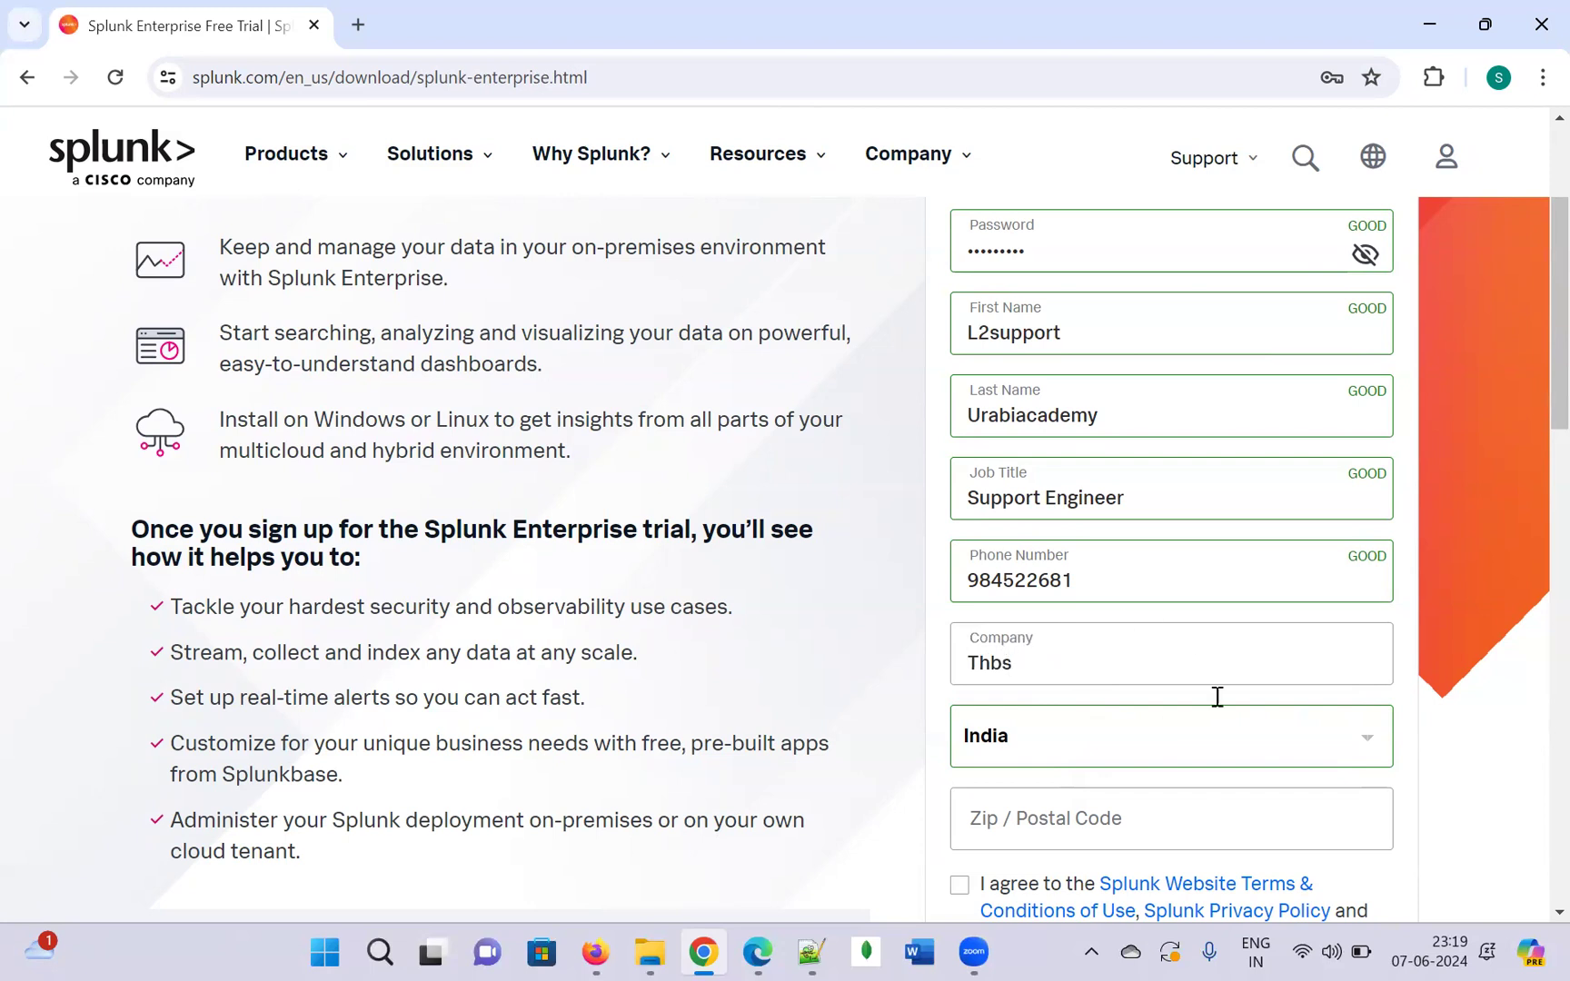
Enter the postal code and tick both the terms and marketing agreement boxes.
scroll(1136, 727, "down", 1)
left_click(1000, 683)
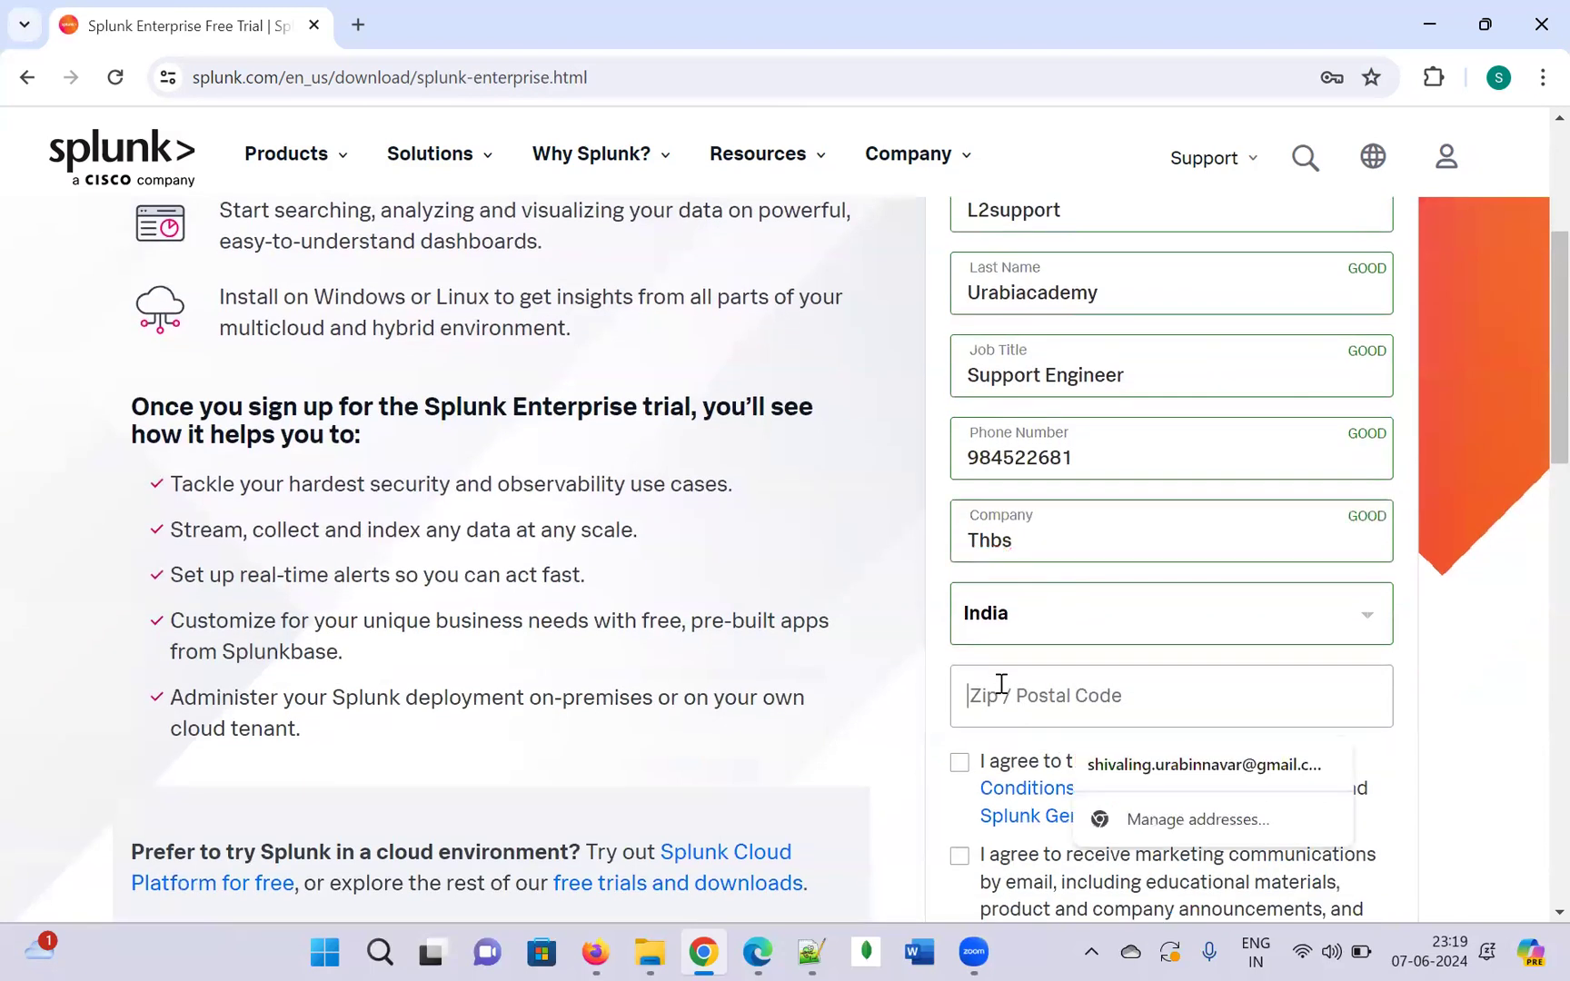
type("560068")
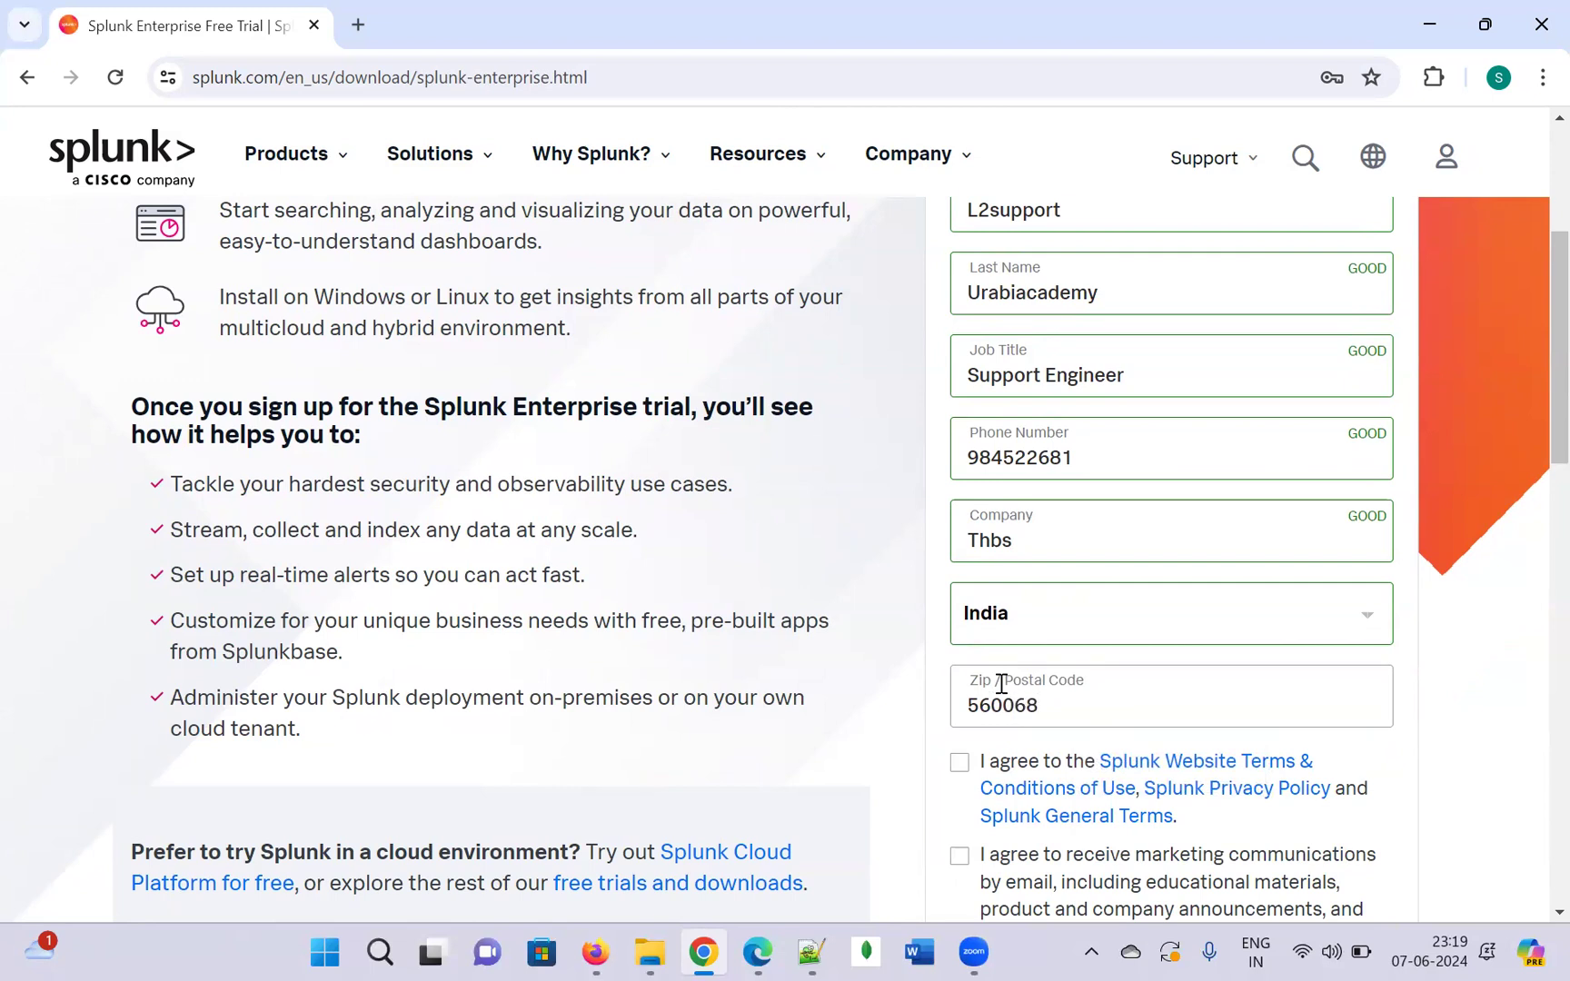
scroll(1000, 683, "down", 2)
left_click(958, 517)
left_click(956, 613)
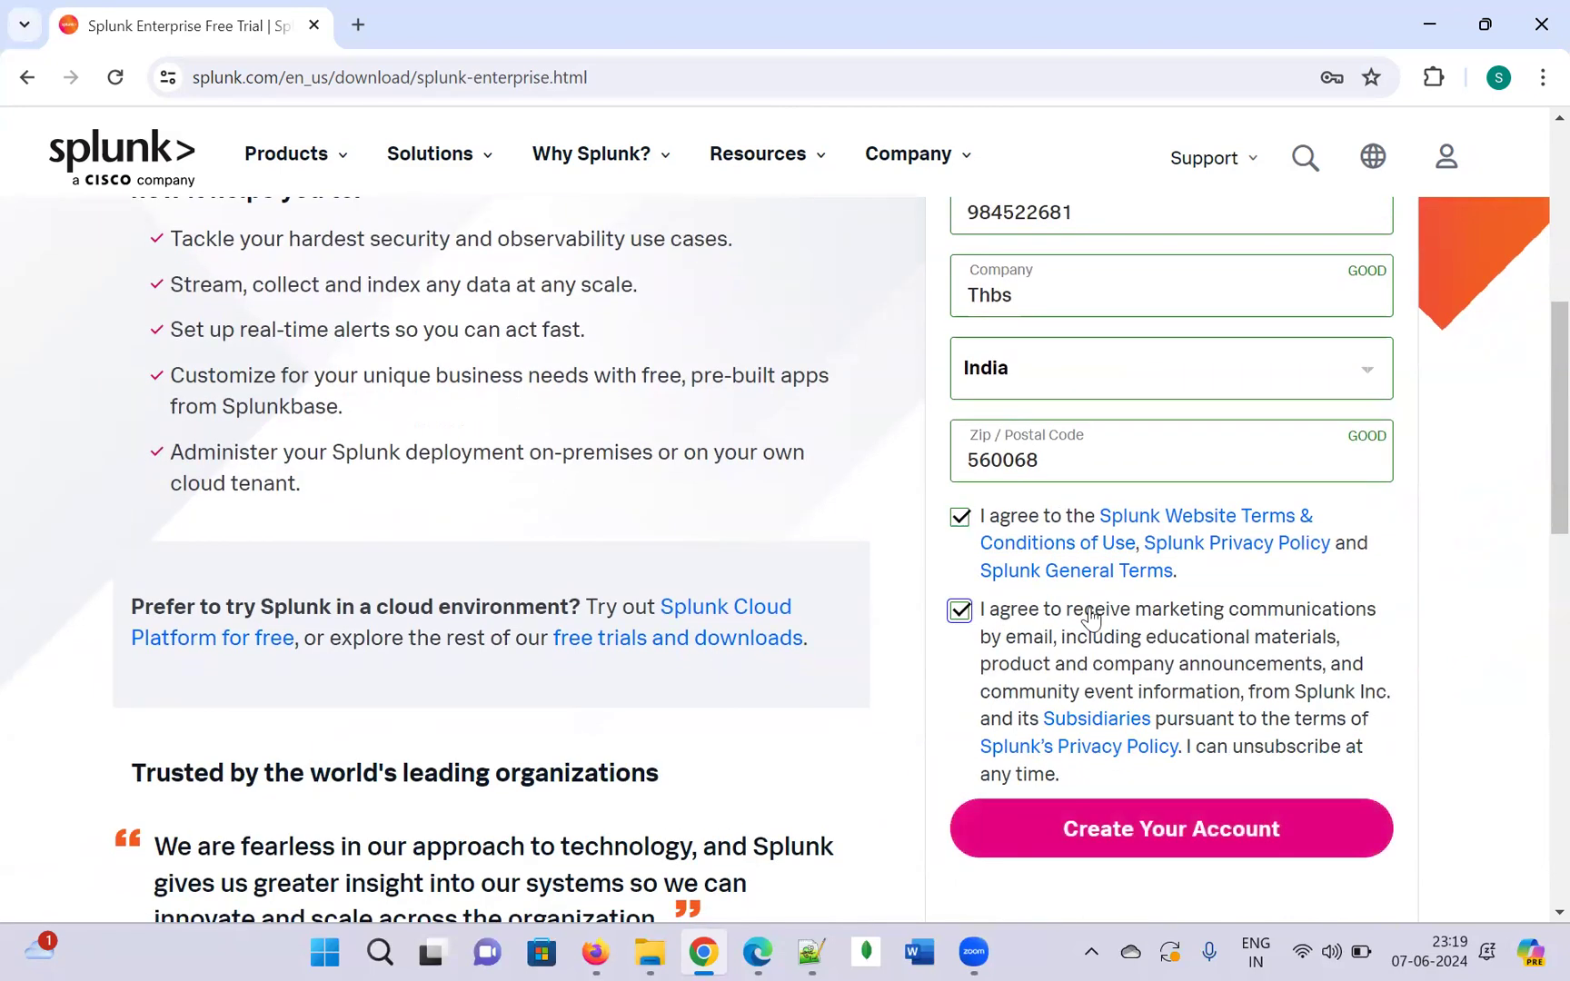
left_click(1175, 846)
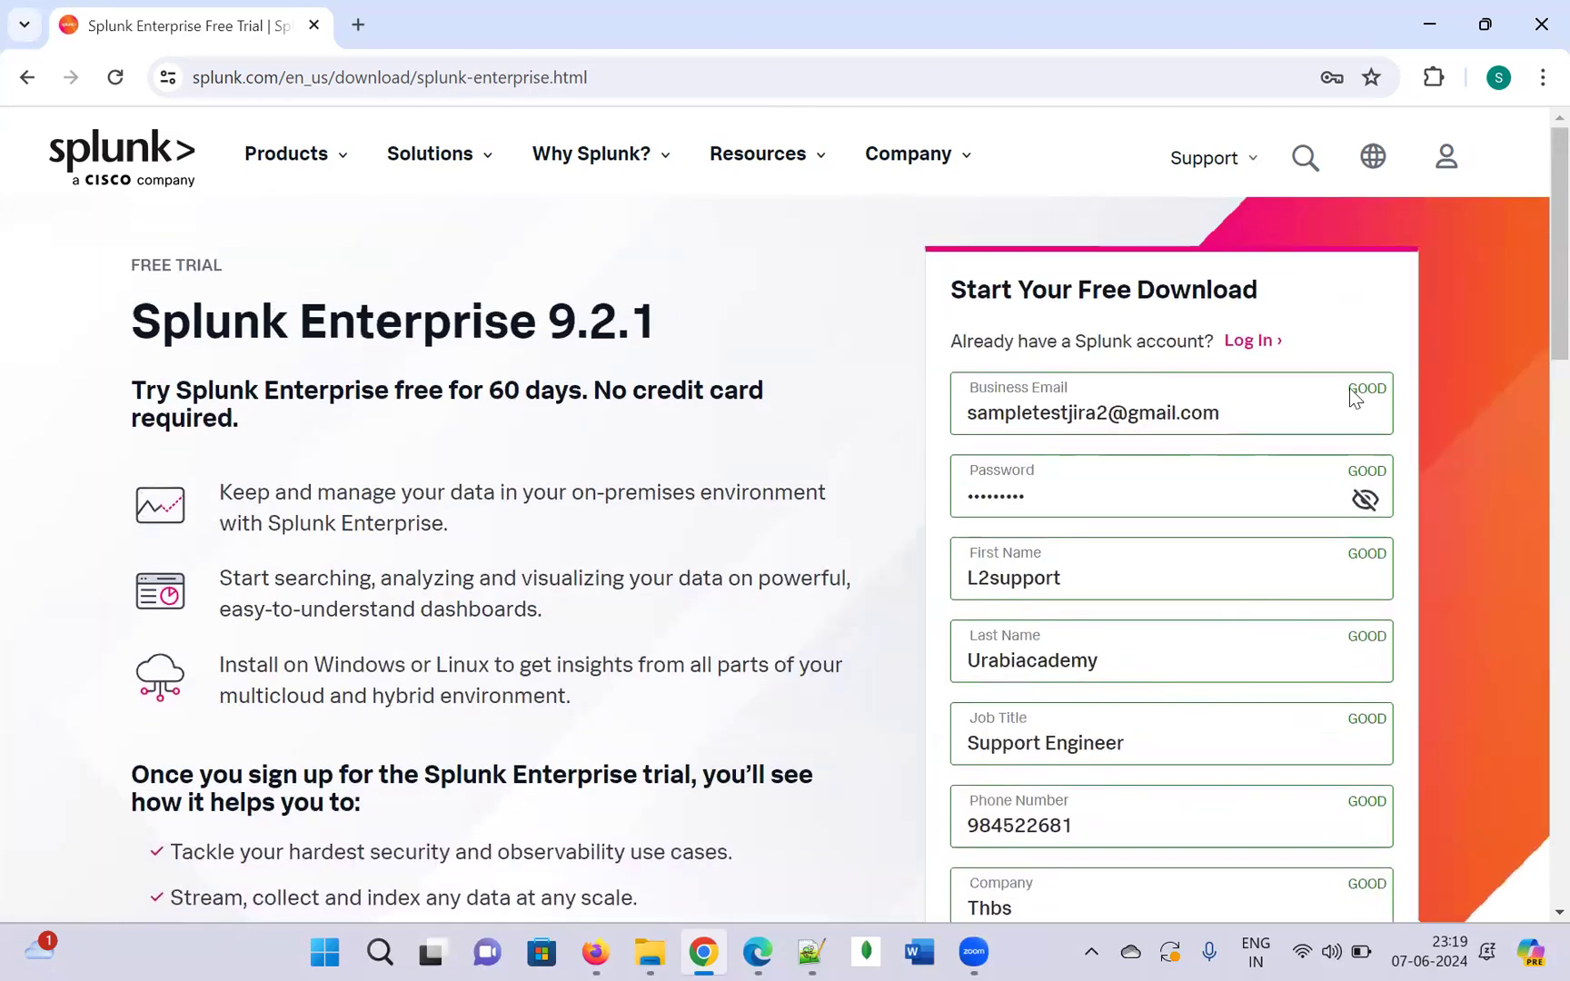
scroll(1154, 625, "down", 8)
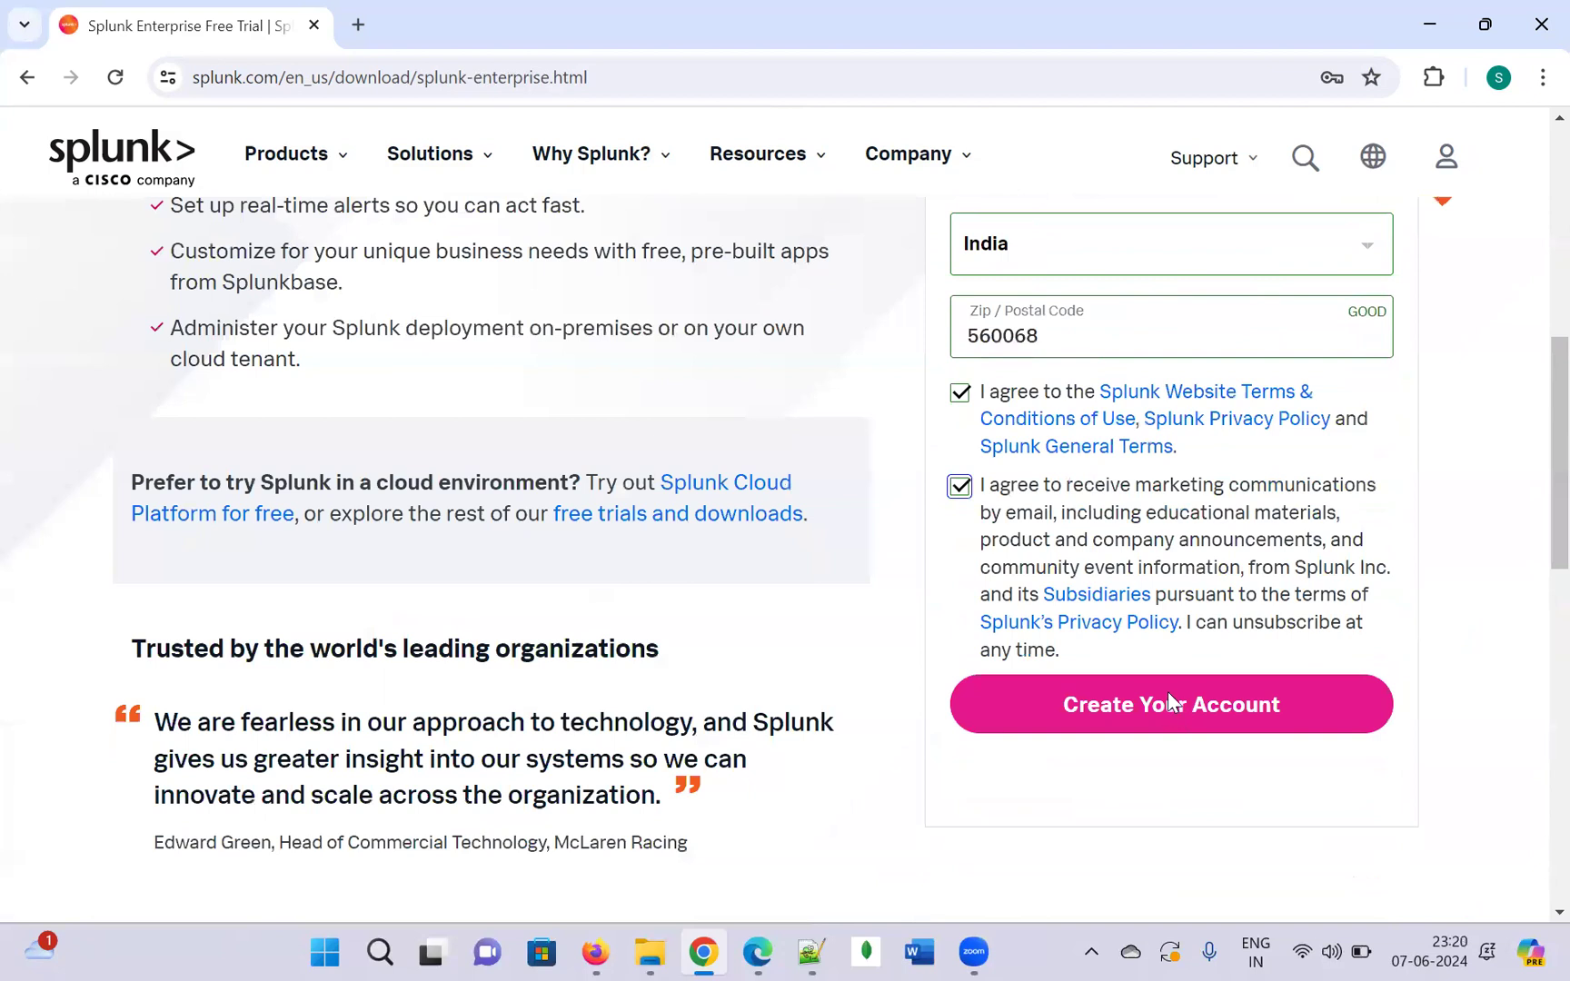
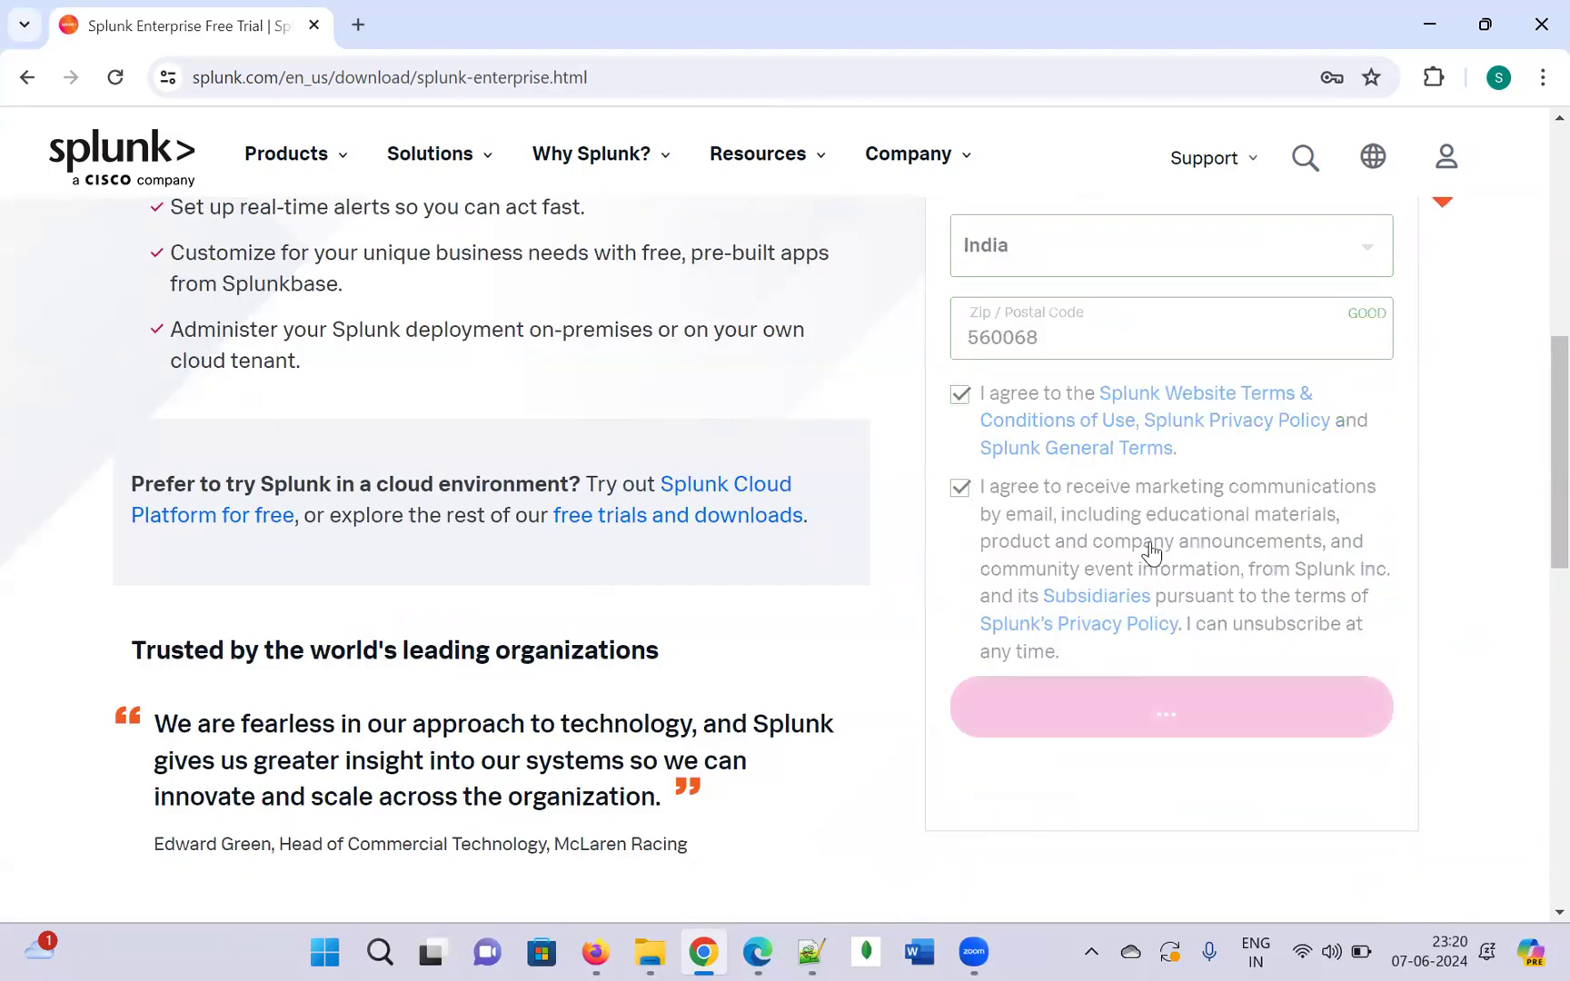
Scroll back to the top of the submitted Splunk Enterprise 9.2.1 signup page.
scroll(1177, 532, "up", 1)
scroll(1176, 531, "up", 1)
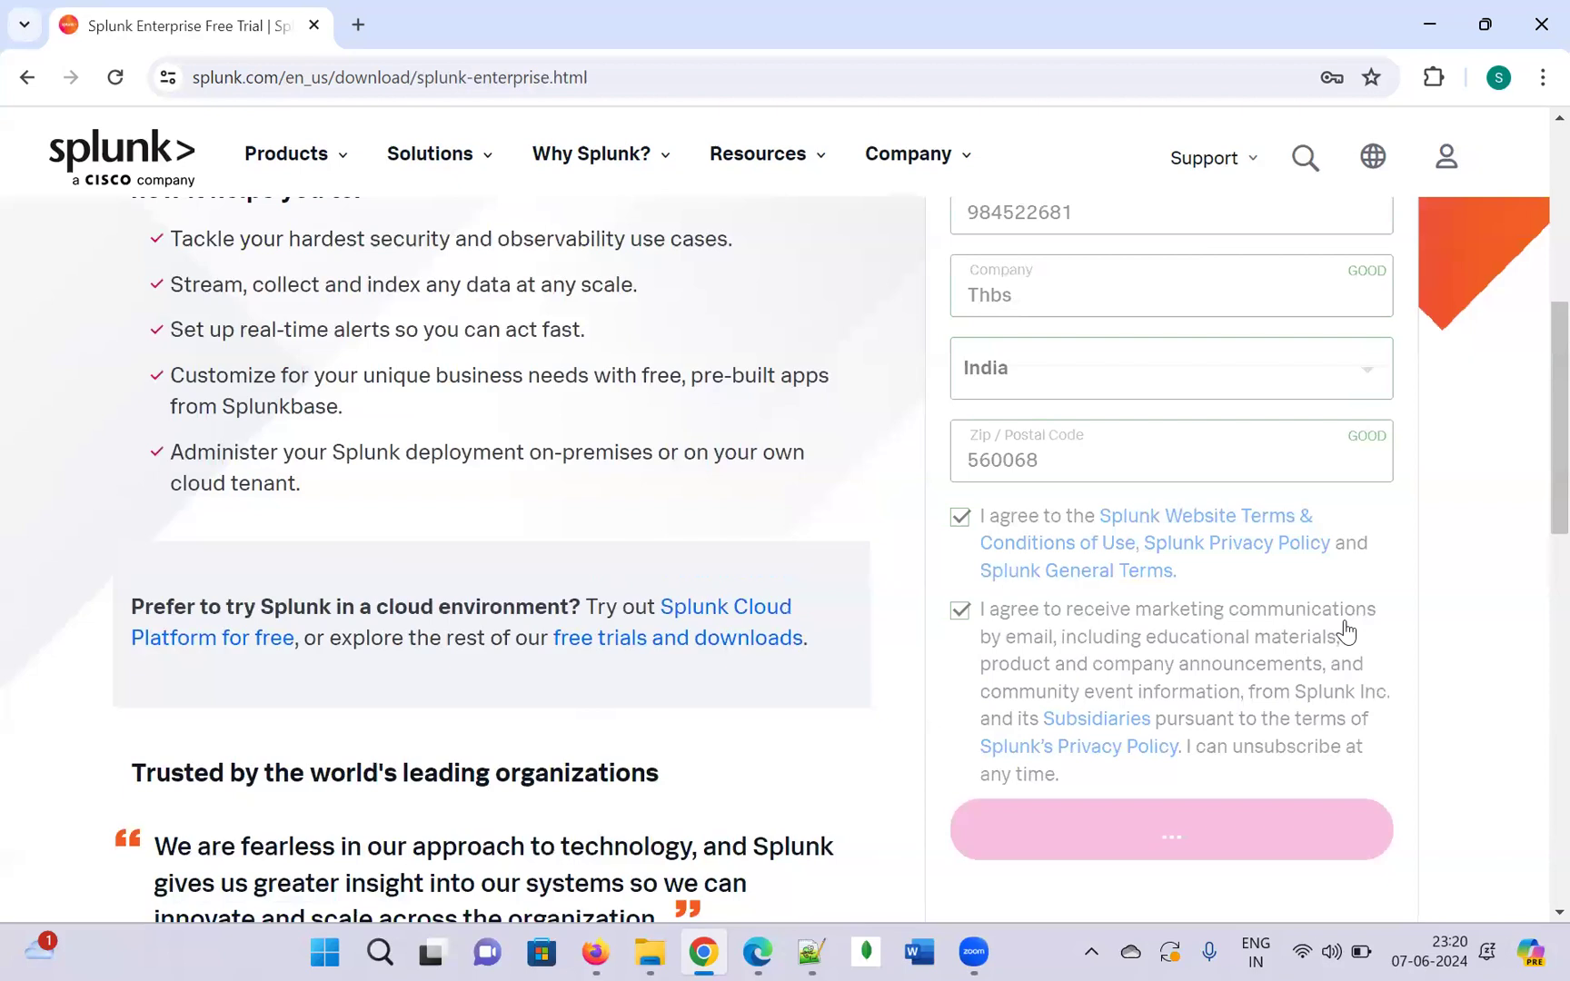
scroll(1336, 631, "up", 5)
scroll(1338, 618, "up", 2)
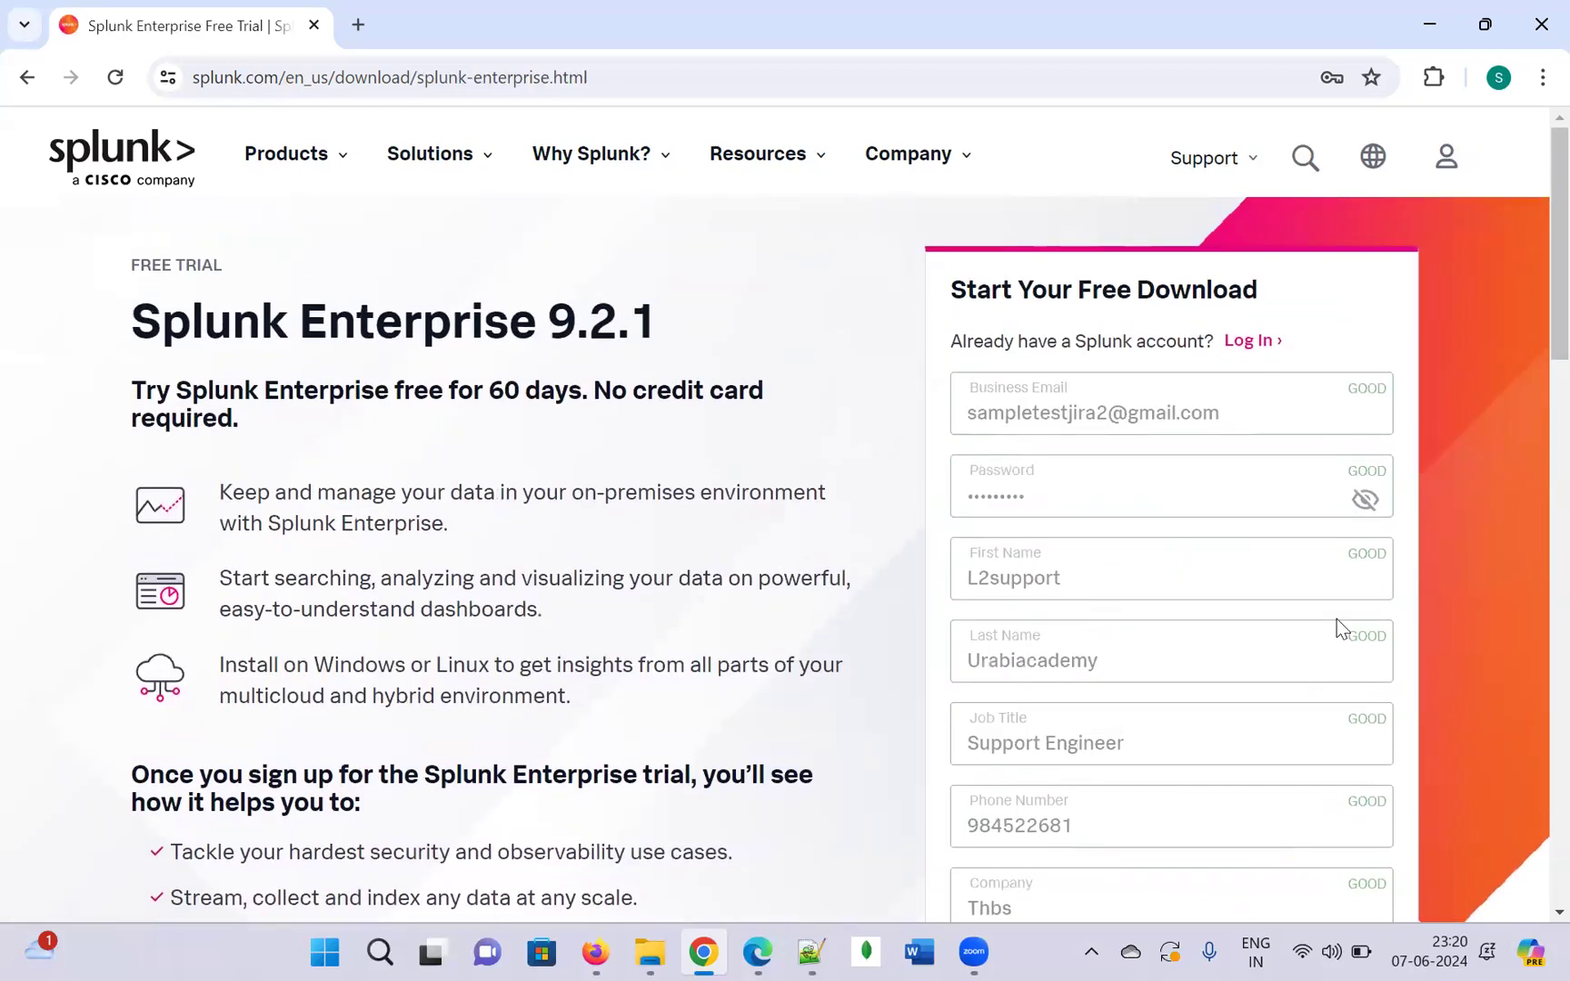
scroll(1337, 618, "down", 3)
Save the account password in Chrome and verify the email via Splunk's Activate Account message in Gmail.
left_click(1237, 449)
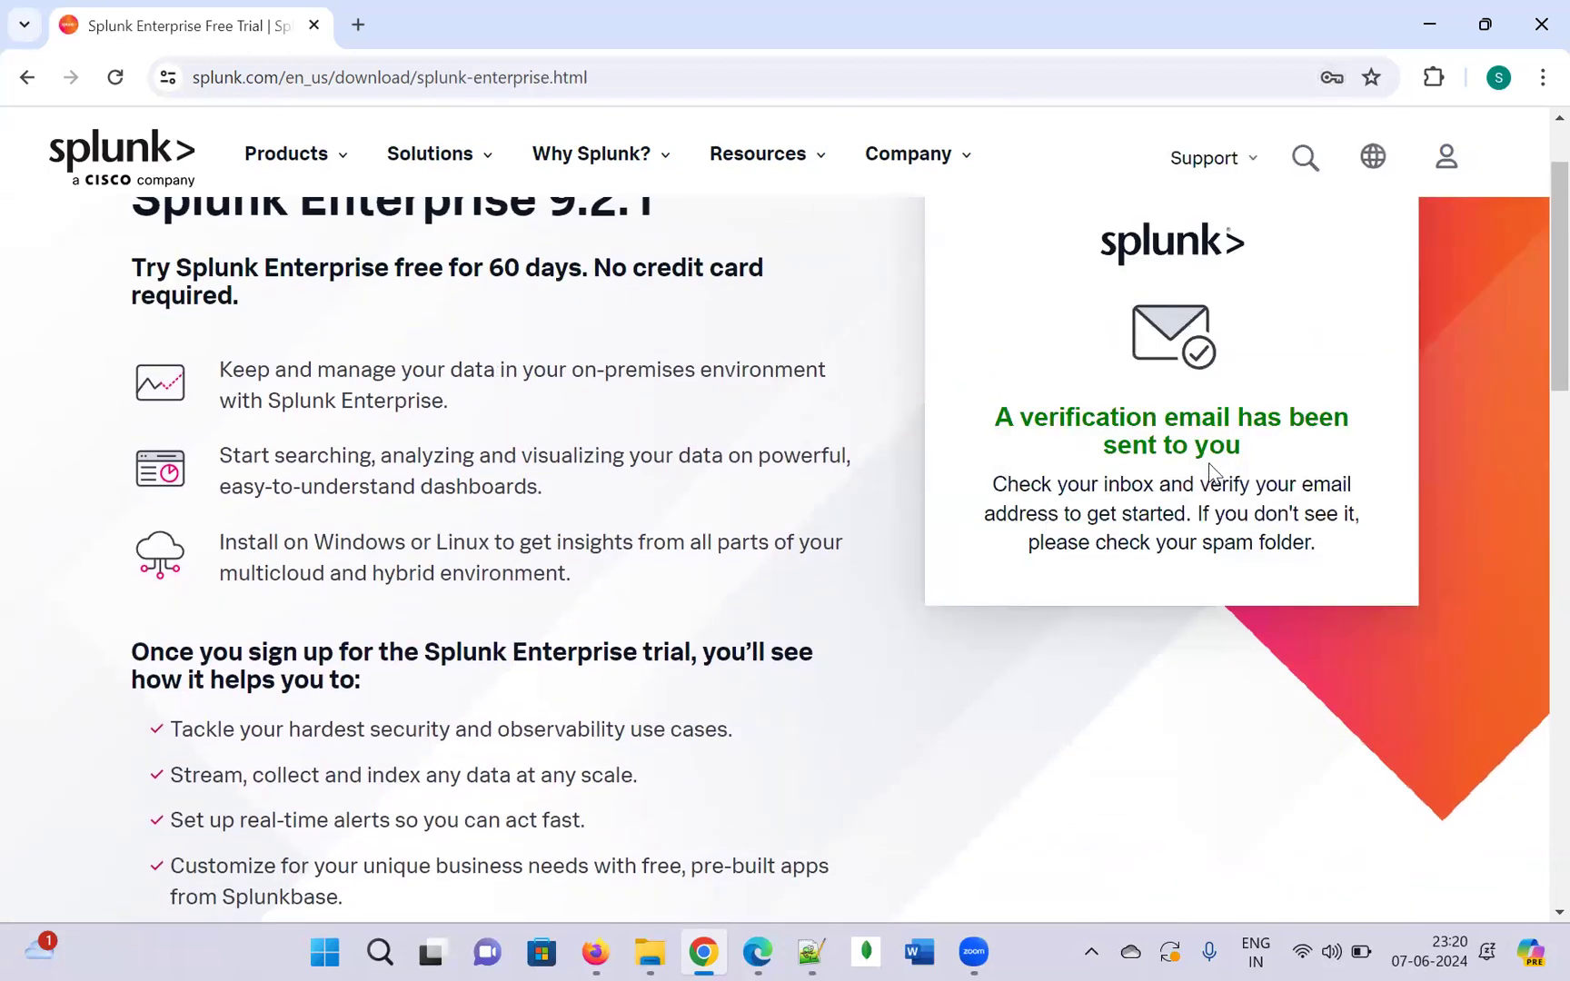
scroll(788, 632, "up", 1)
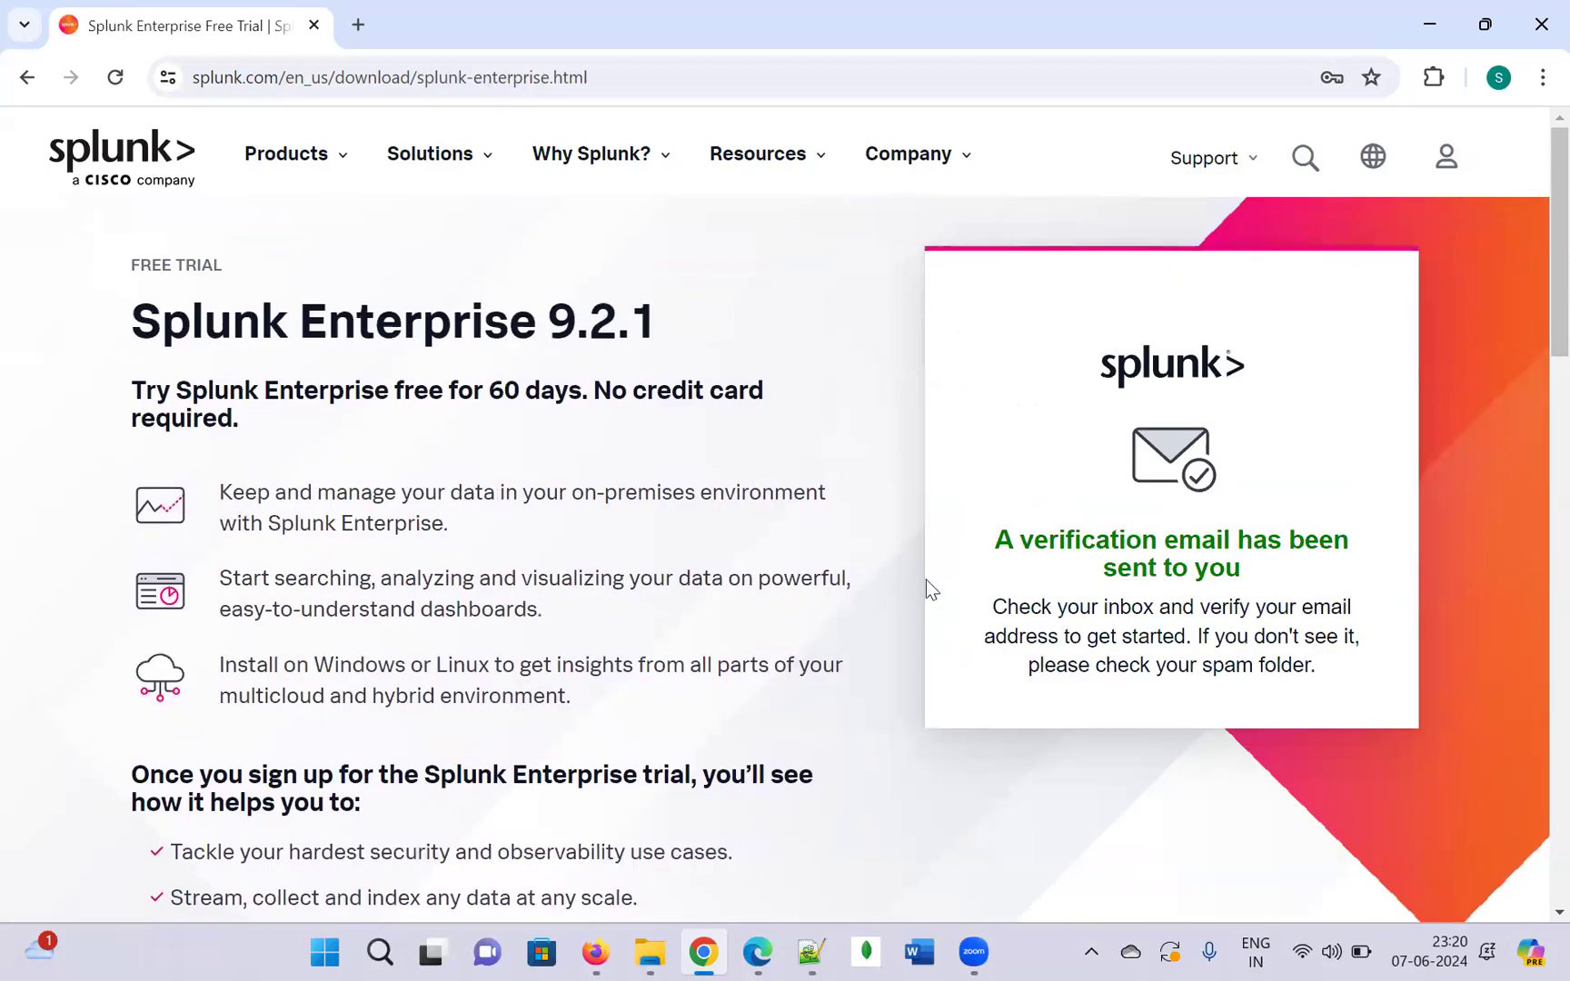
left_click(767, 952)
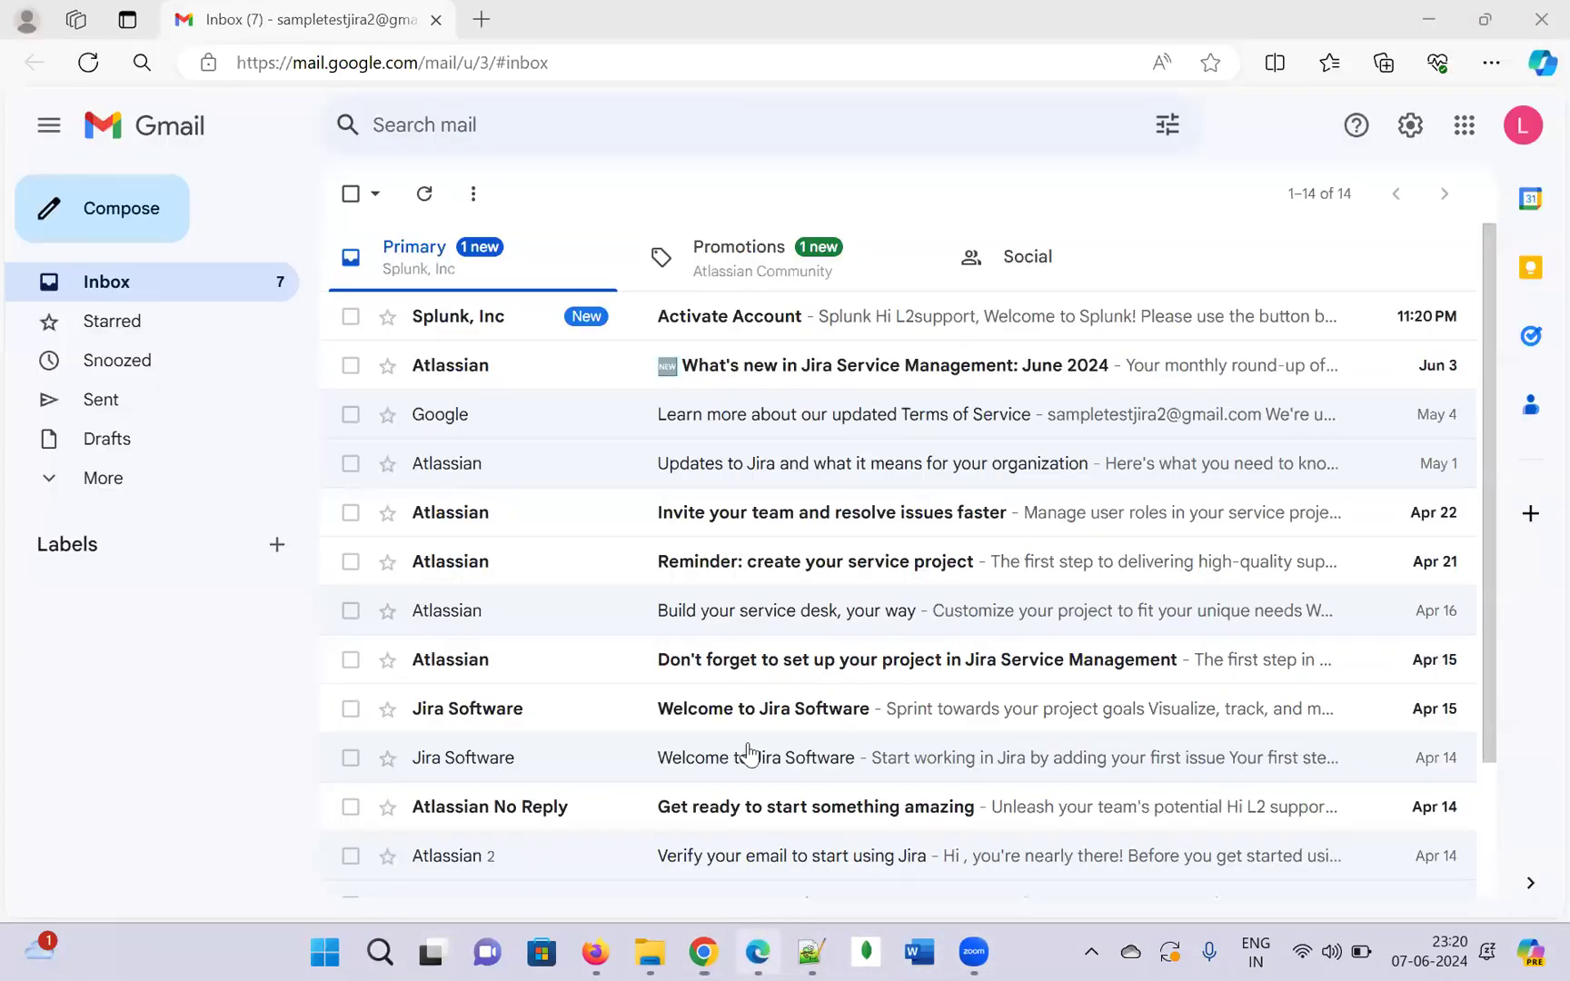
left_click(830, 320)
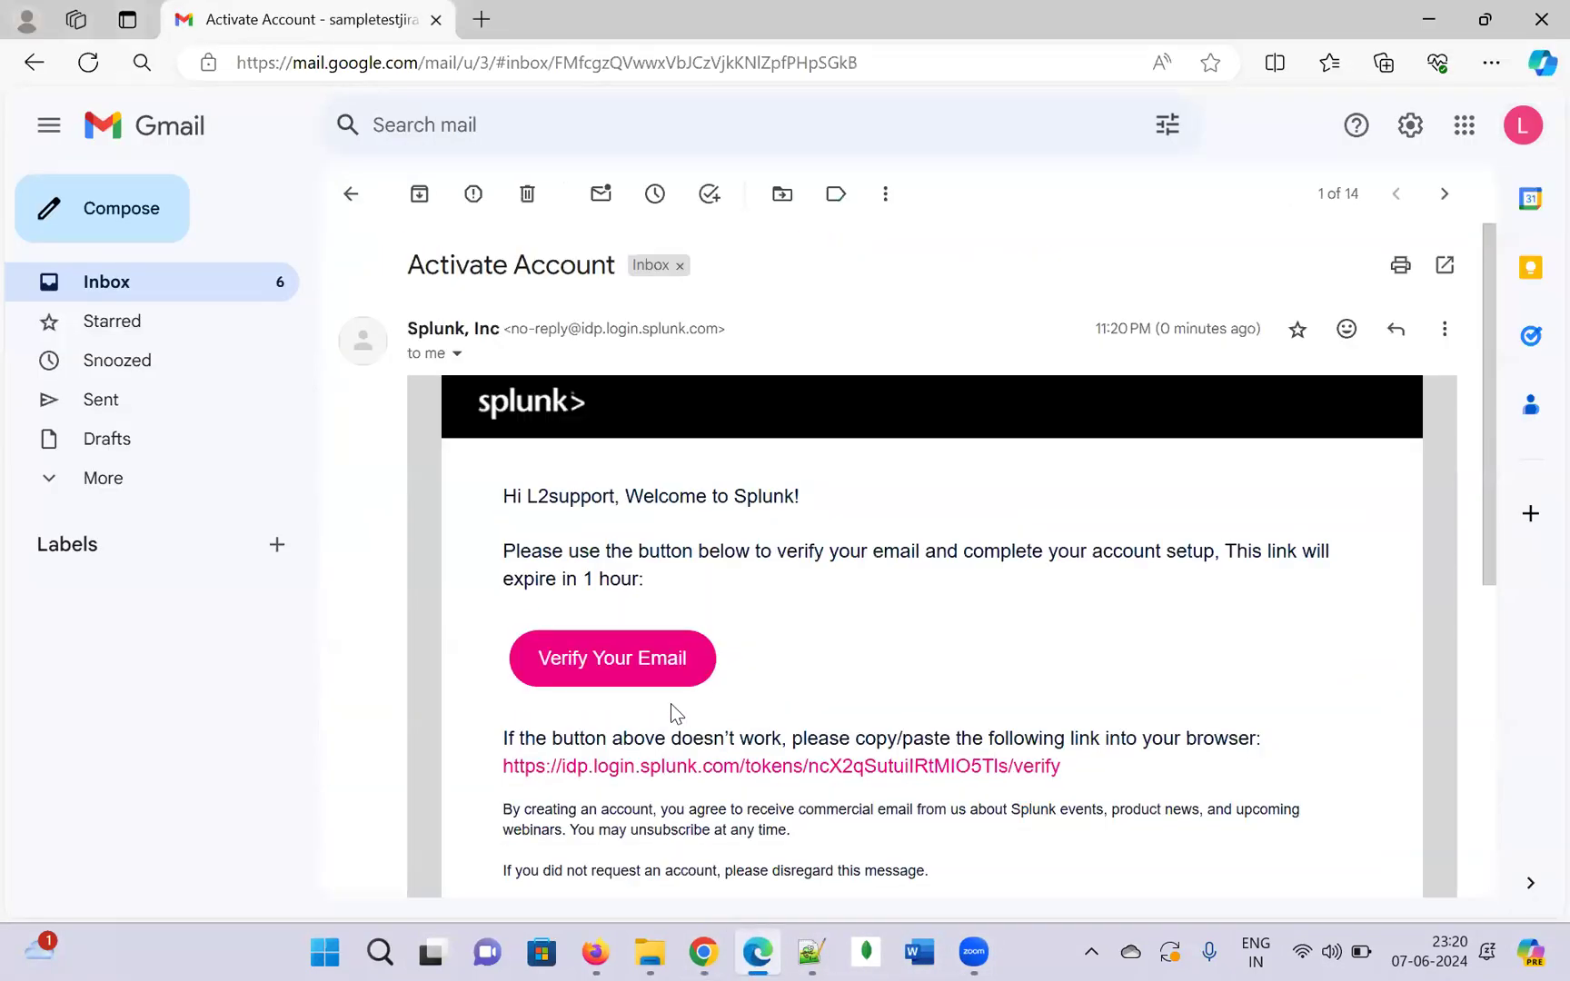
left_click(642, 669)
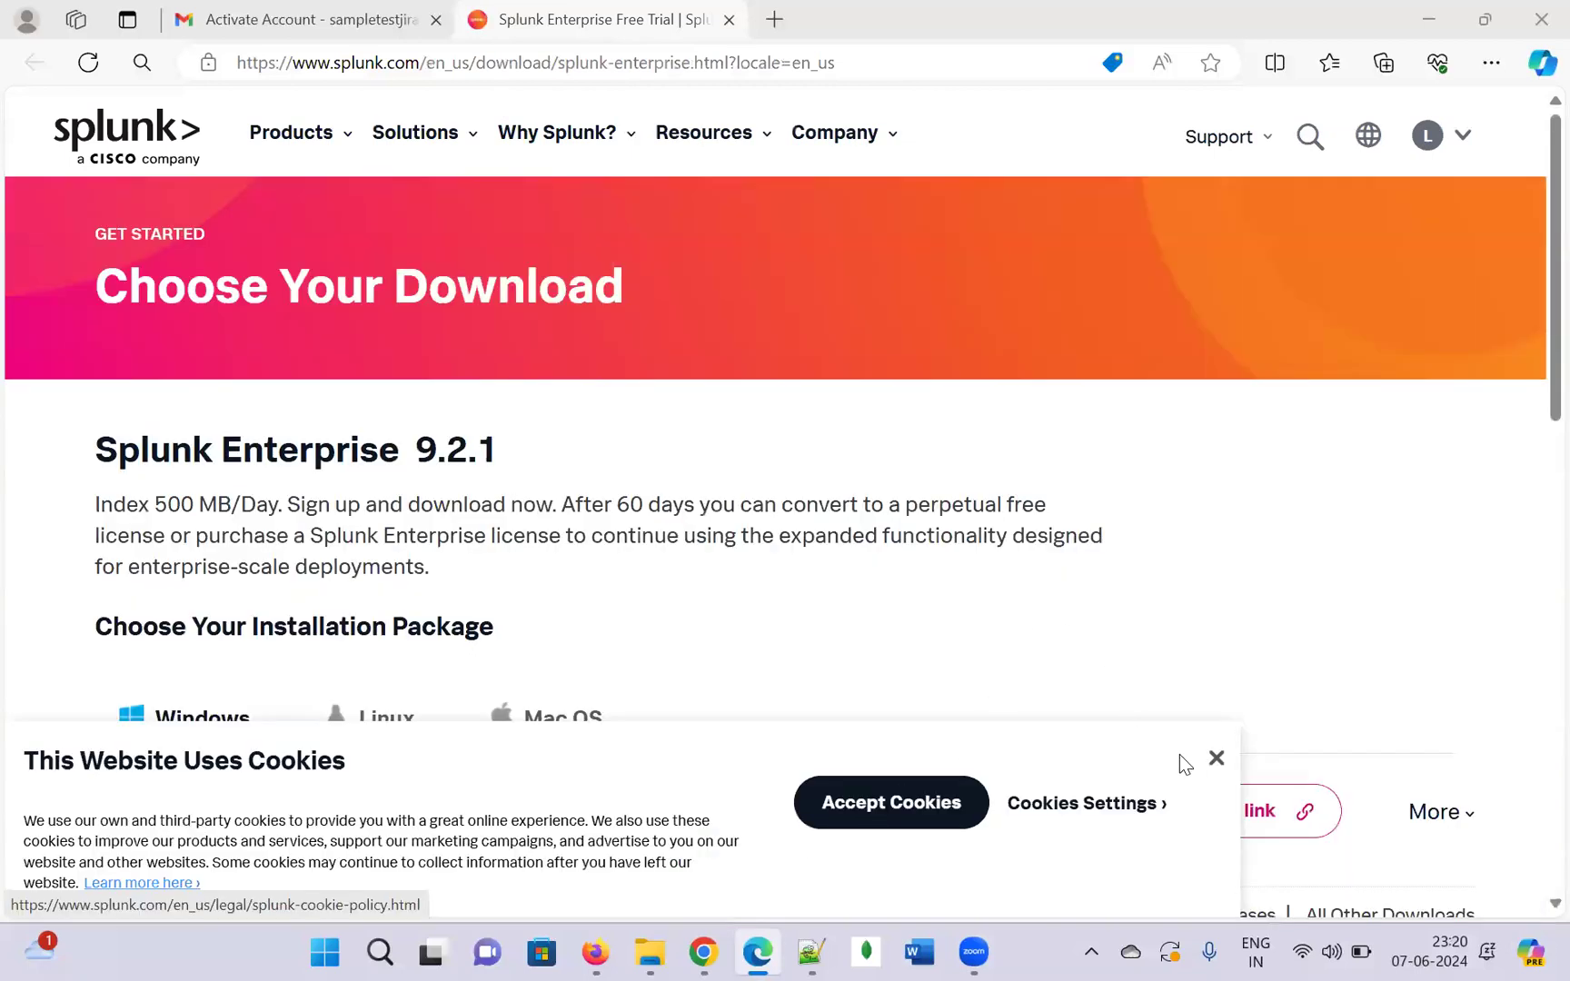
Accept the site's cookies on the Choose Your Download page.
left_click(918, 802)
scroll(772, 605, "down", 1)
scroll(772, 605, "up", 1)
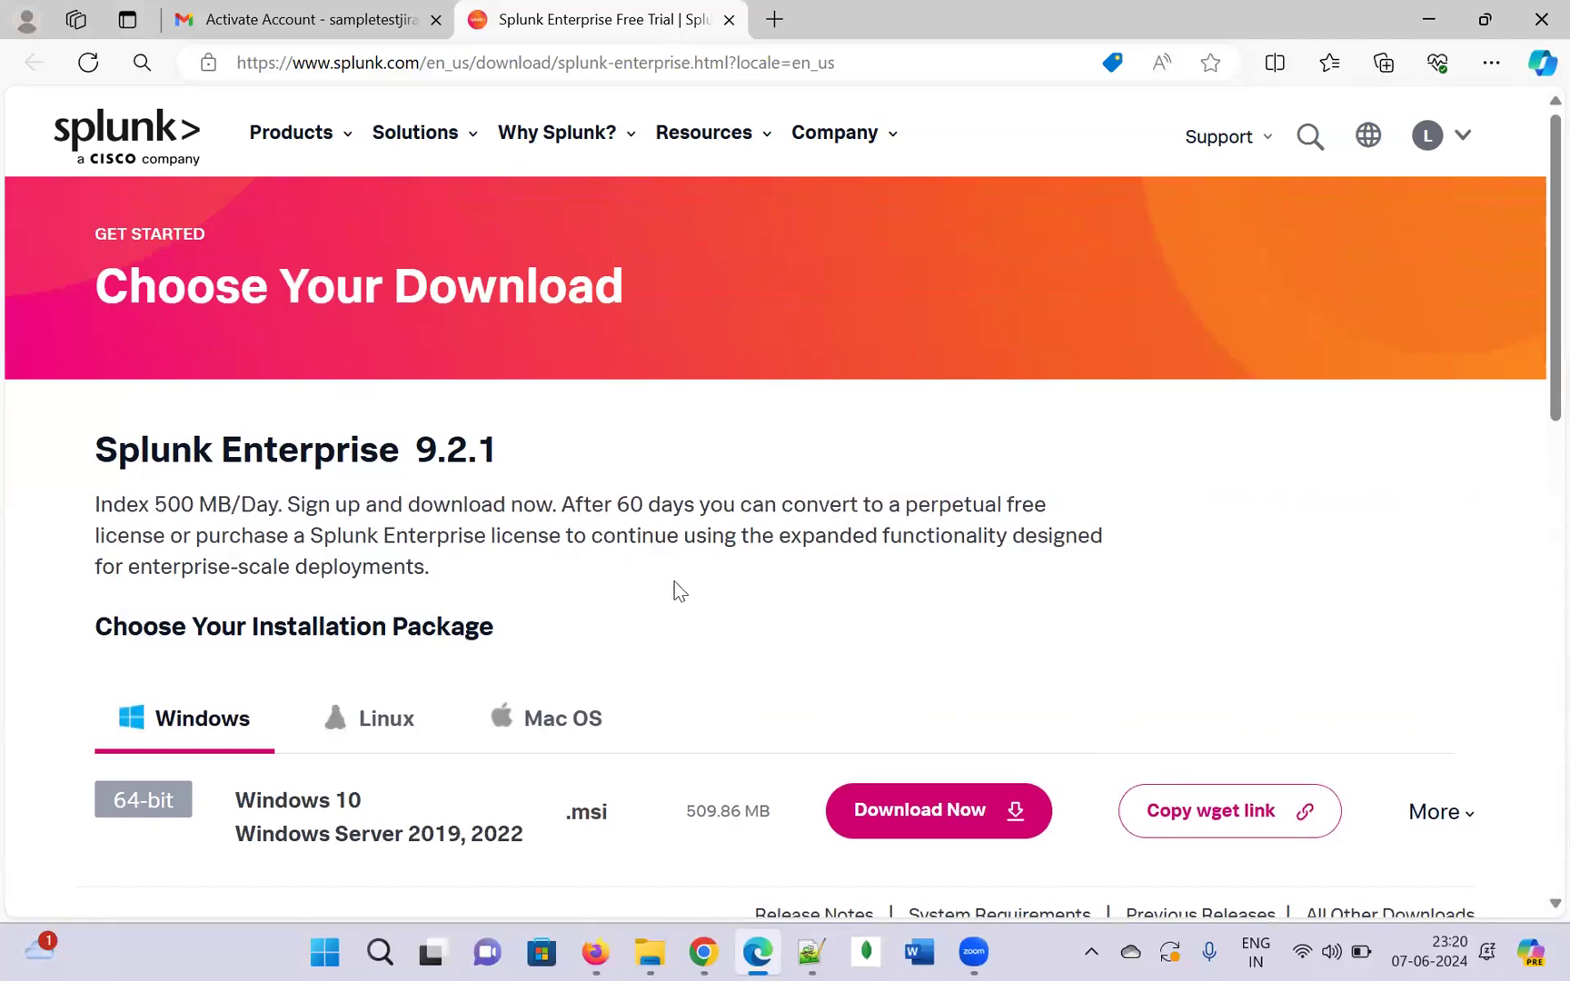
scroll(677, 590, "down", 1)
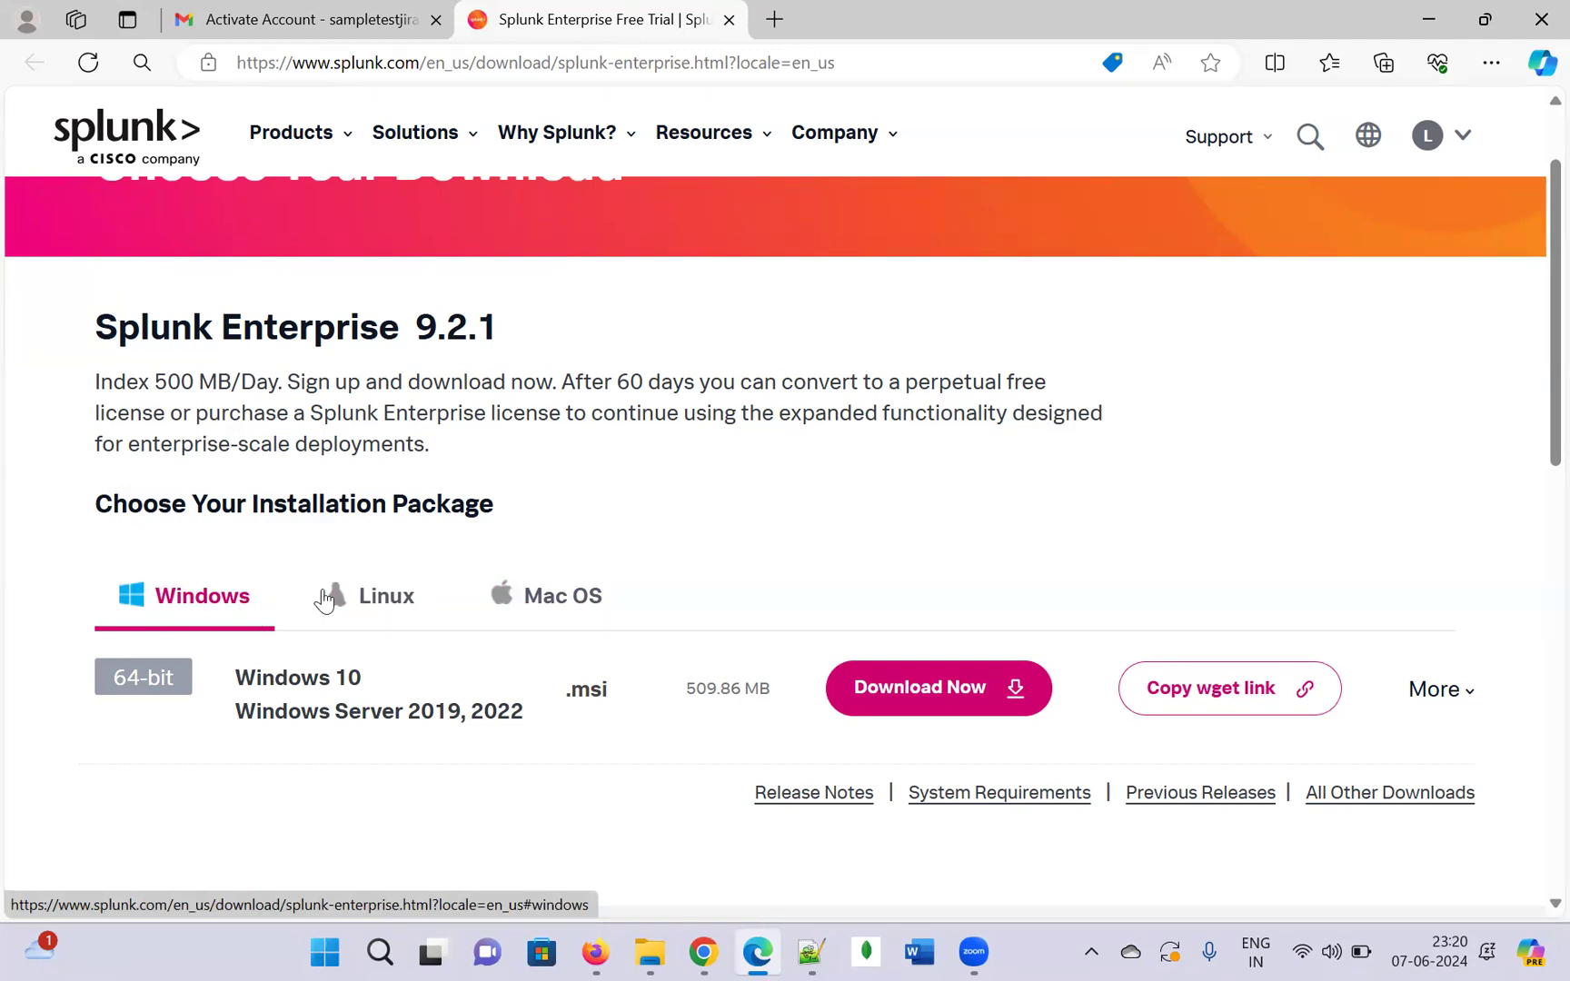
Browse the Linux and Mac OS packages, then return to the Windows 64-bit .msi package.
left_click(385, 604)
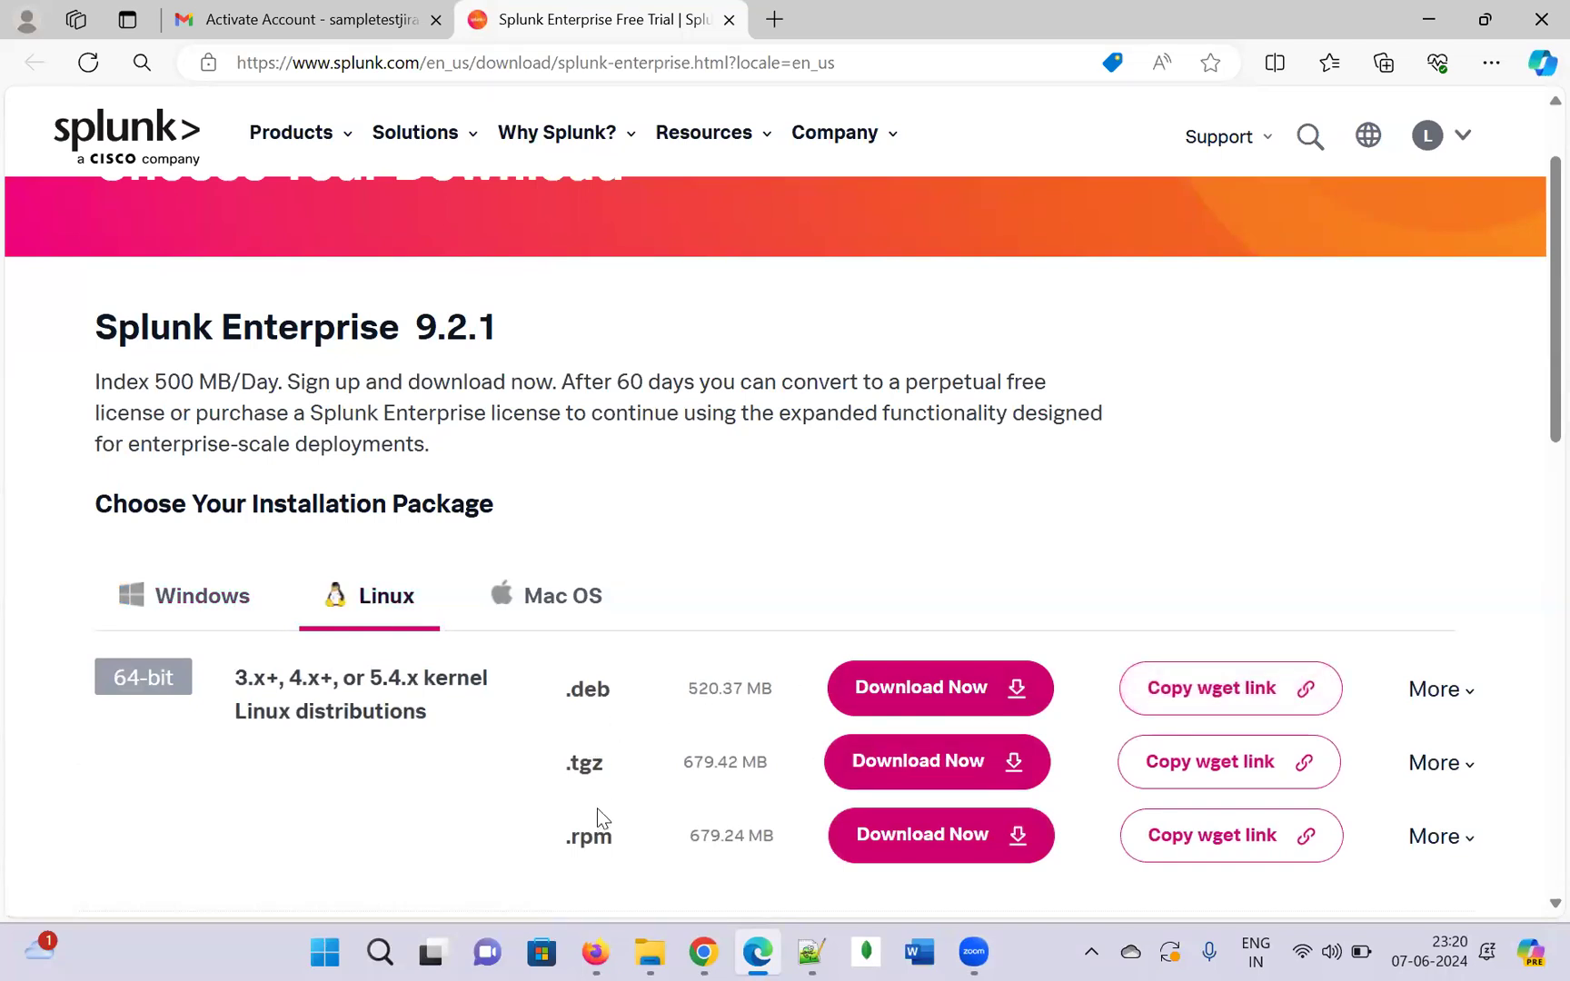
left_click(555, 619)
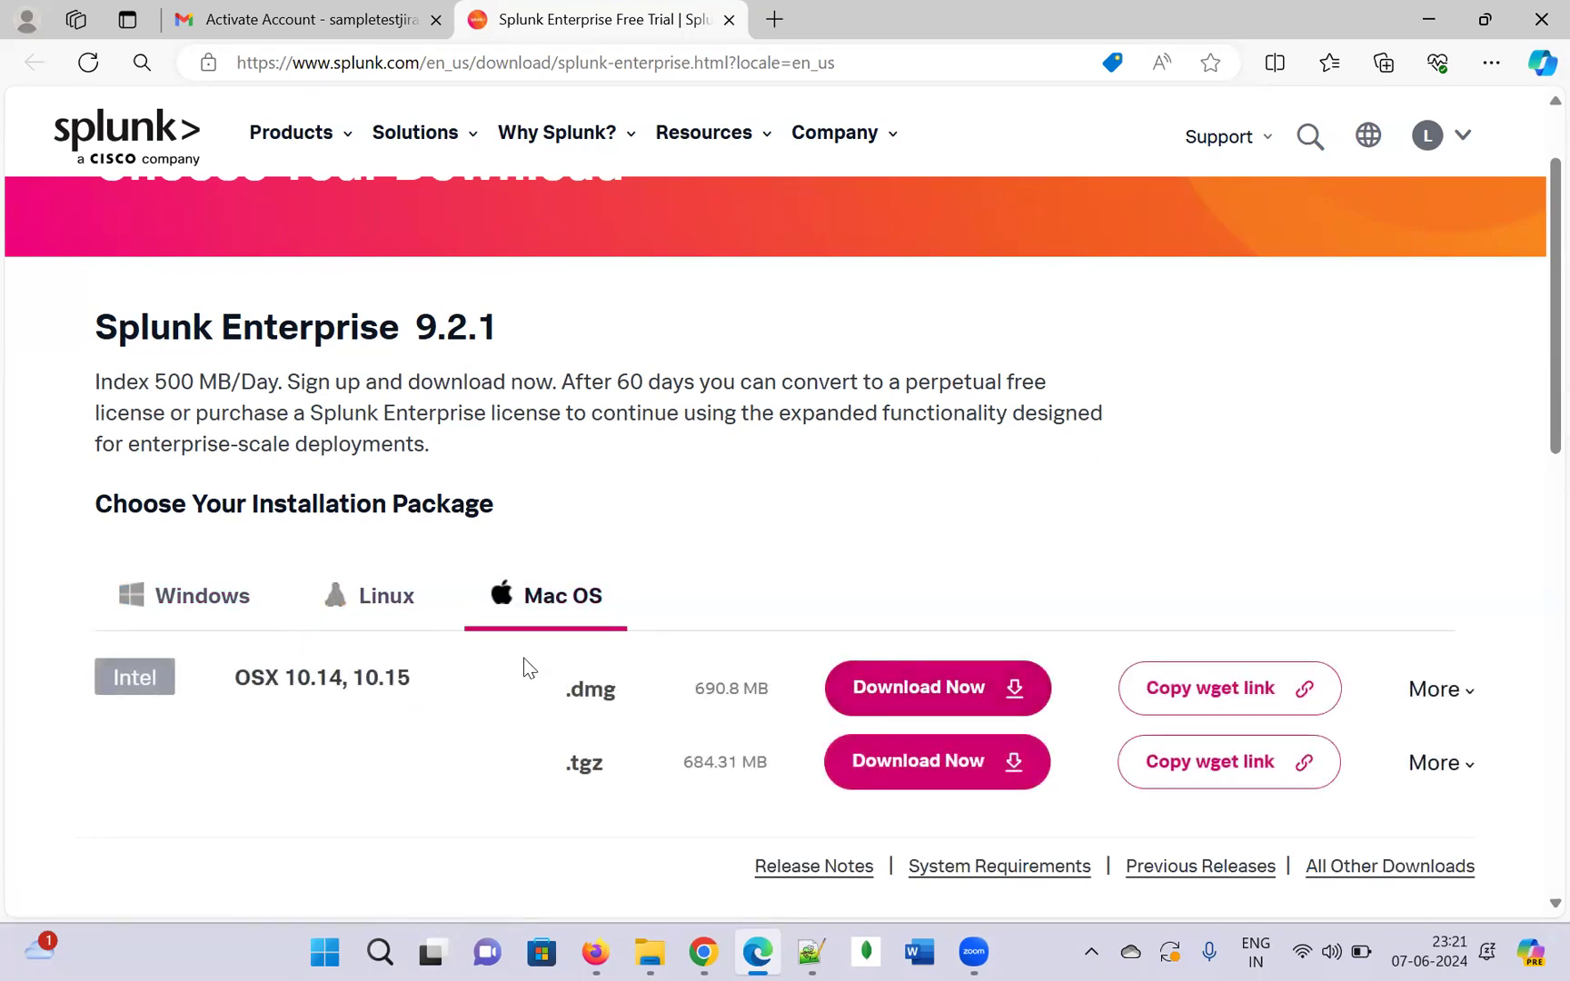
left_click(210, 602)
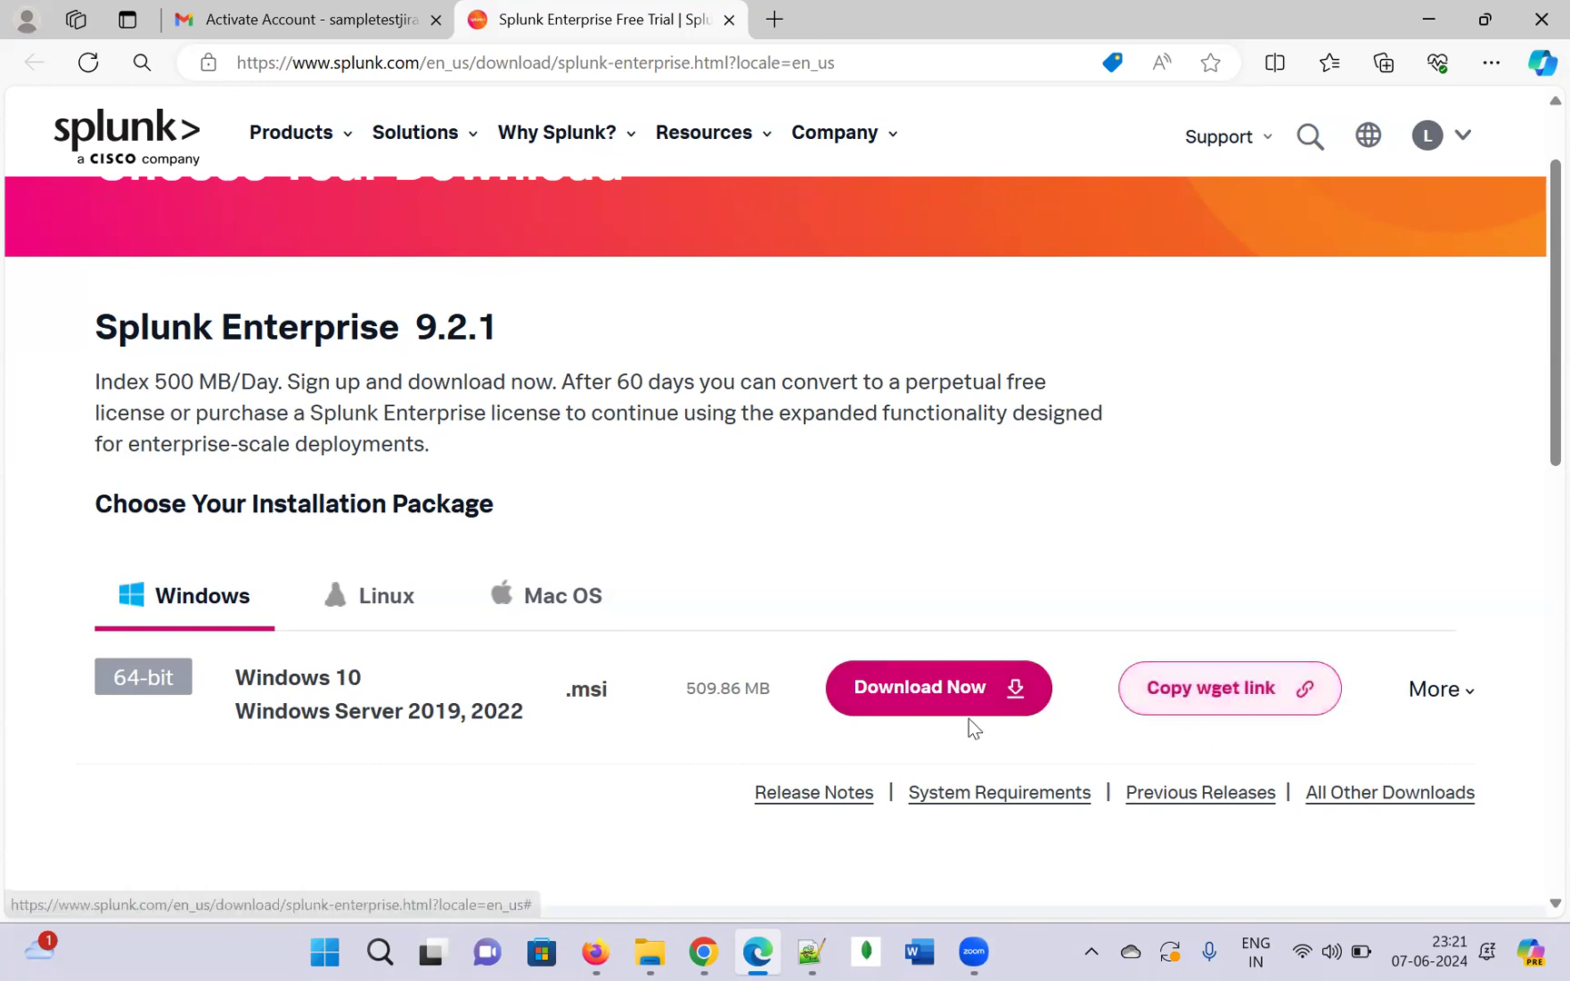
Download the 64-bit Windows .msi installer and show it in the Downloads folder.
left_click(922, 692)
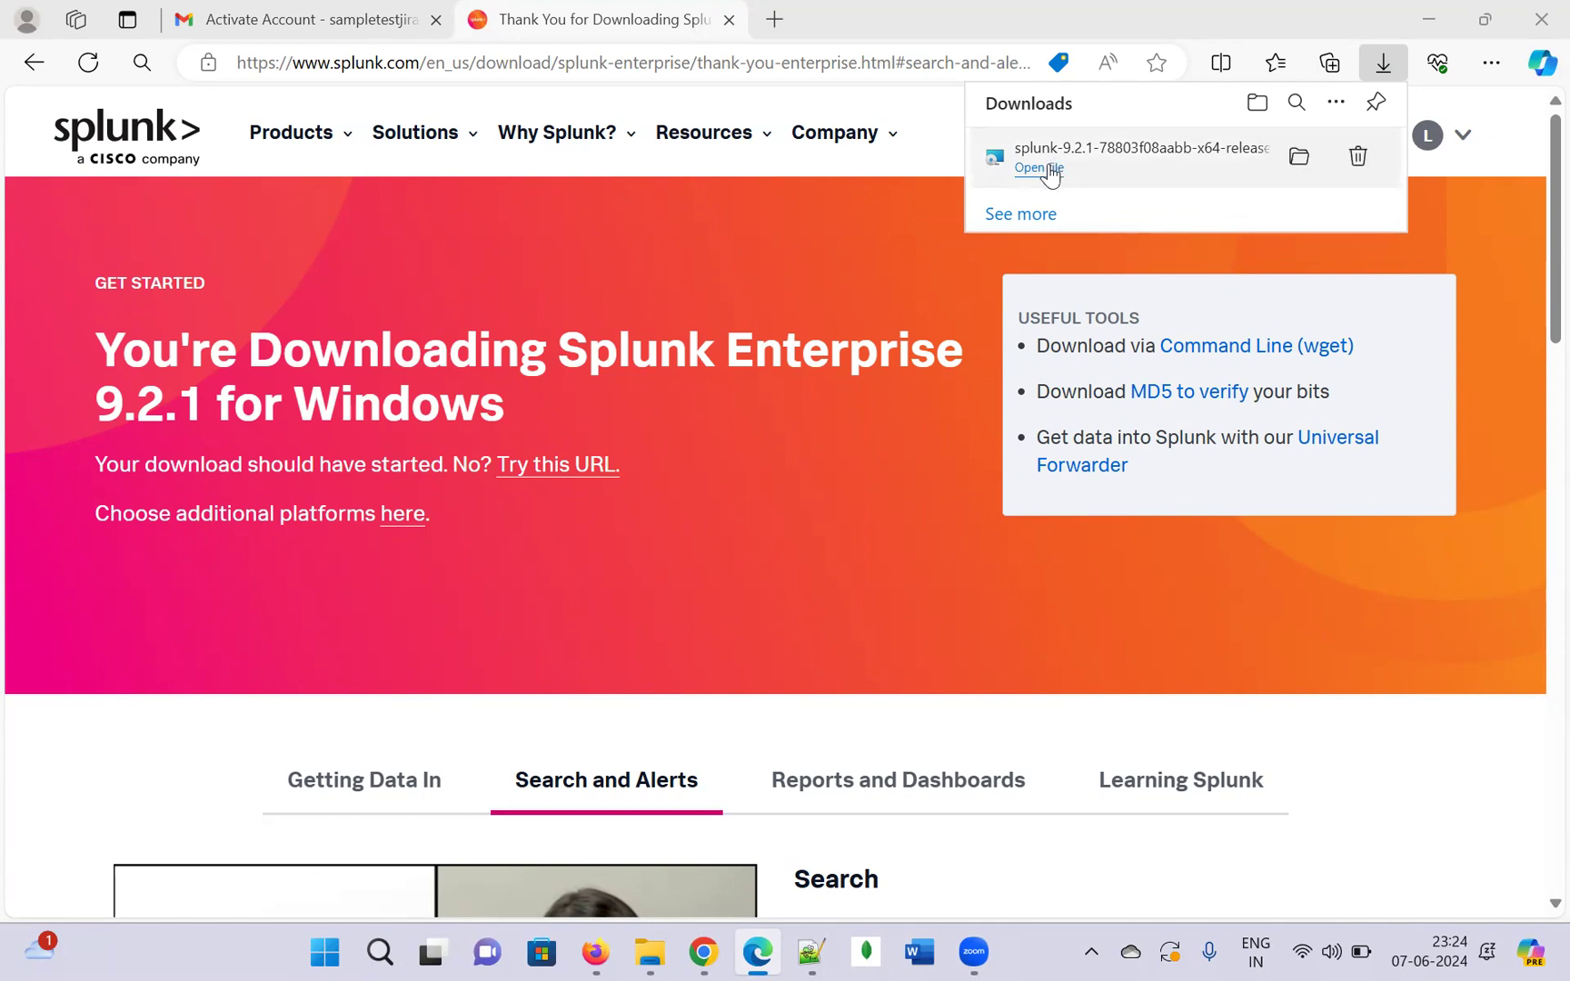
left_click(1301, 158)
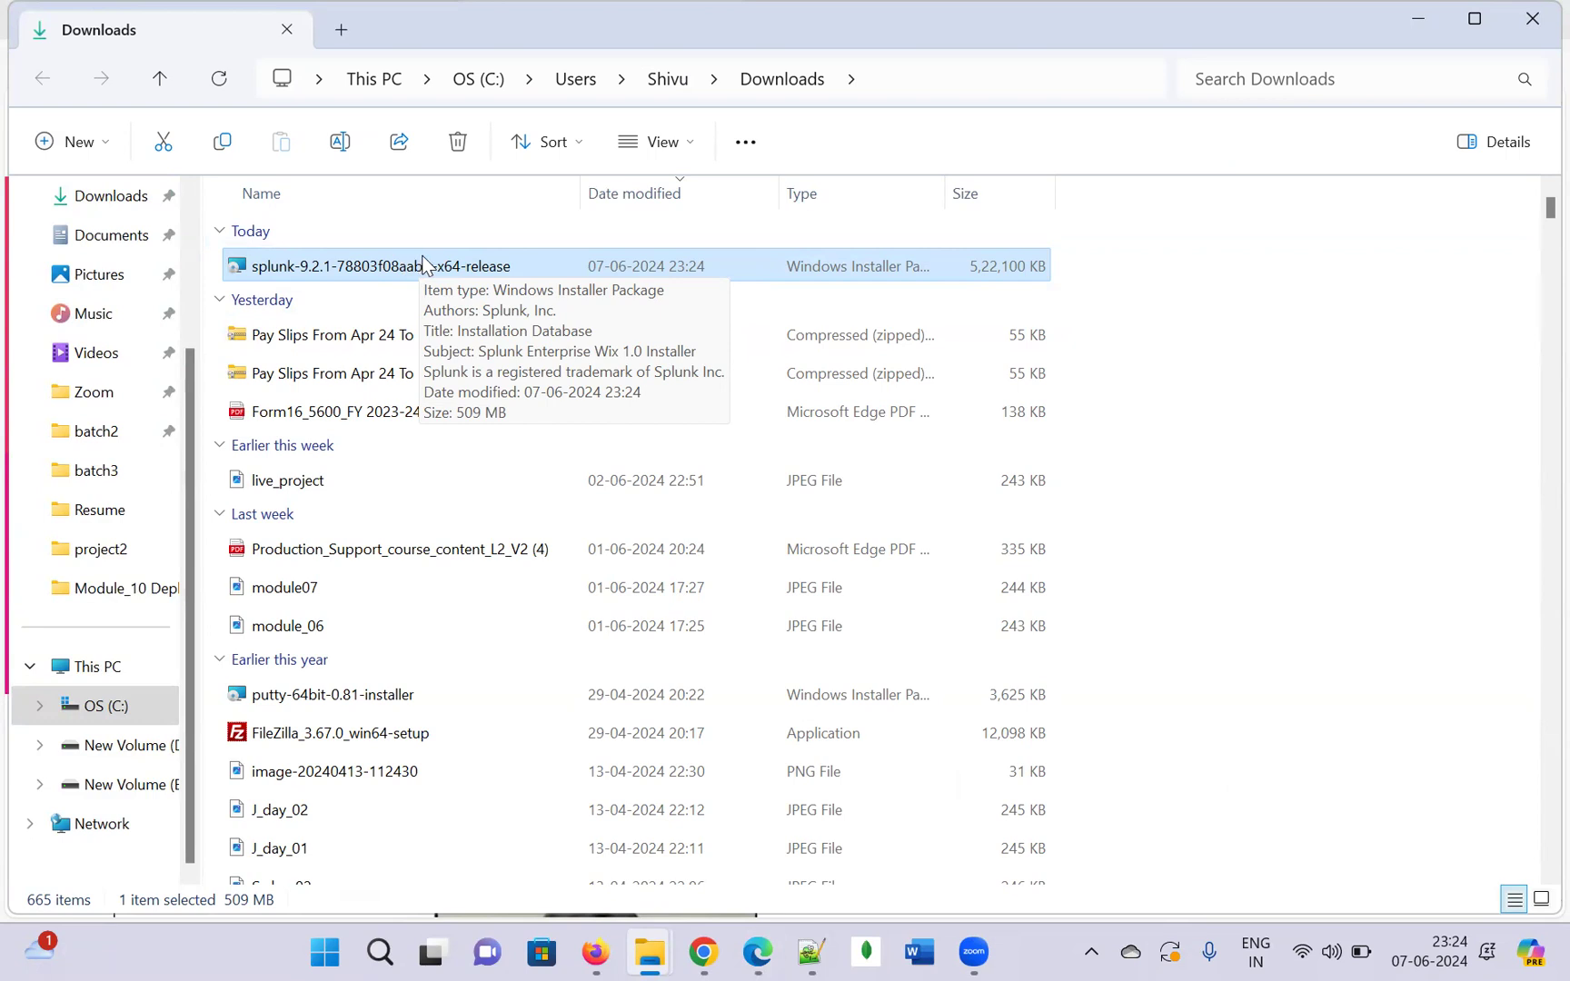
Run the downloaded Splunk .msi installer package.
double_click(442, 268)
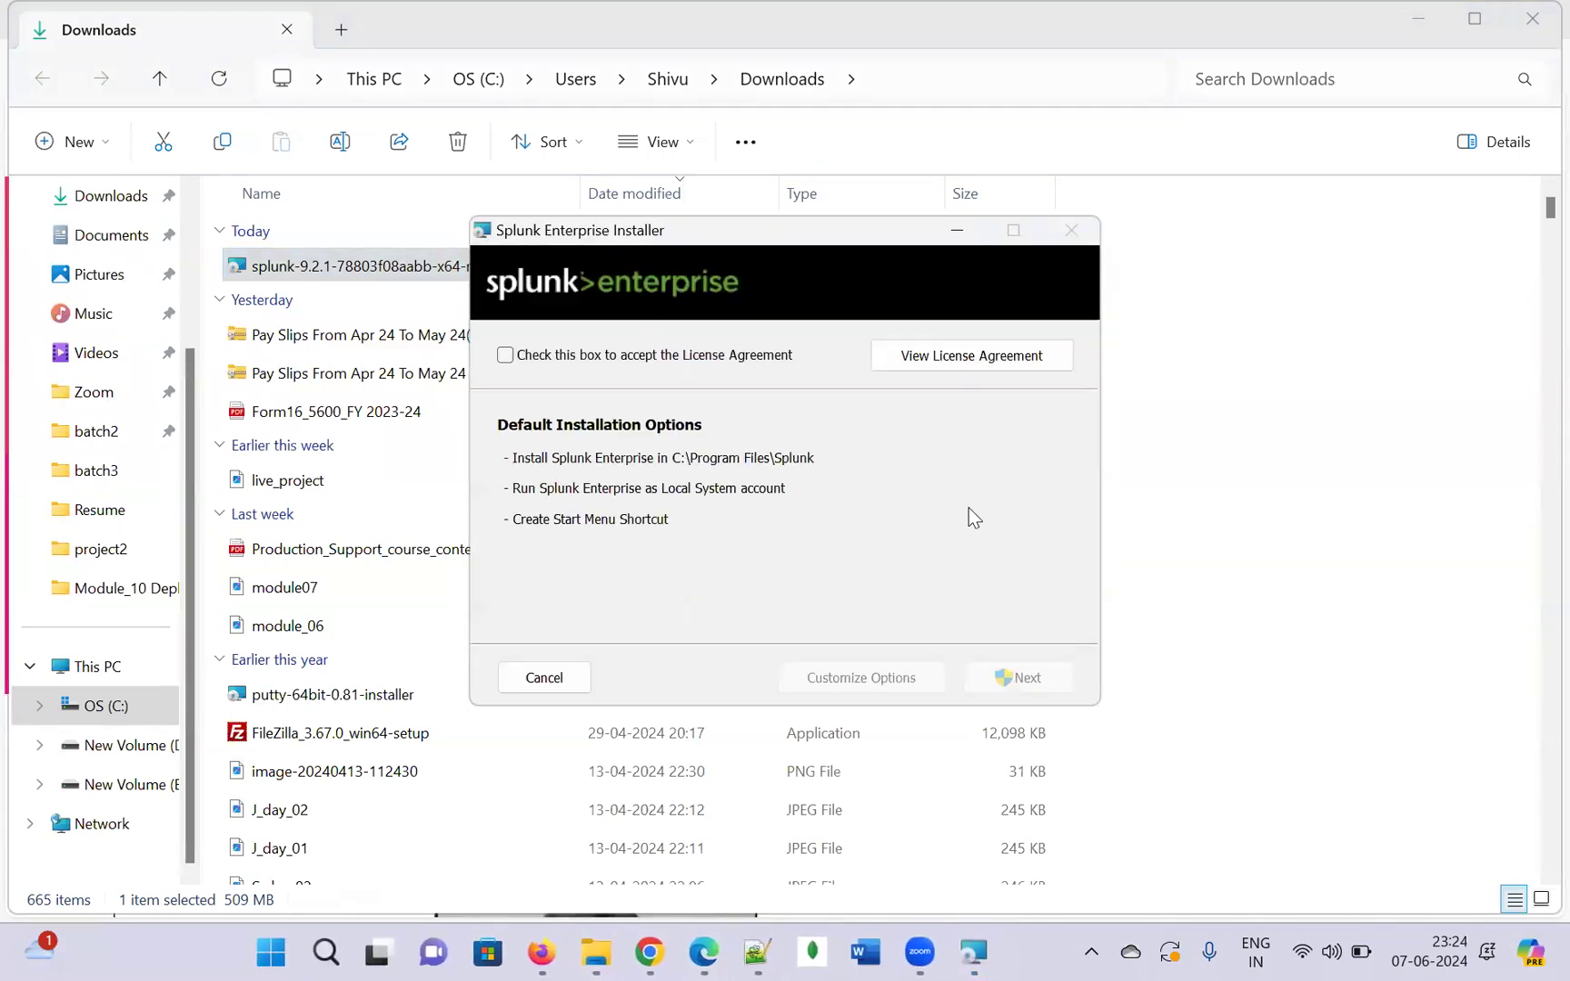
left_click(720, 799)
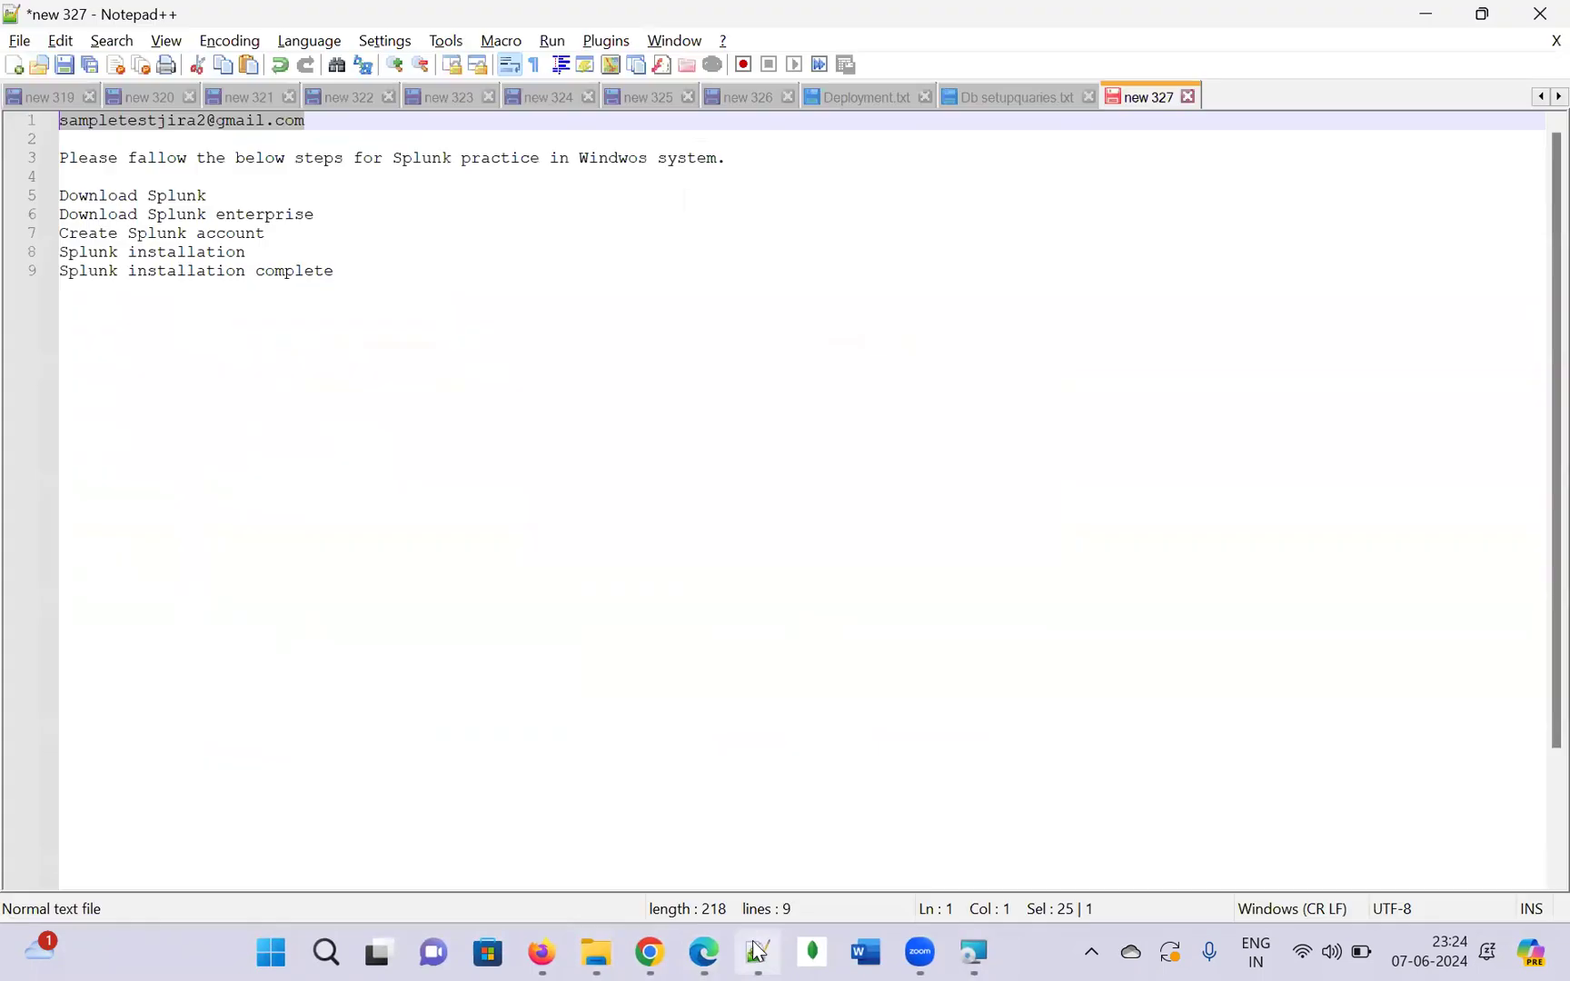
left_click(990, 945)
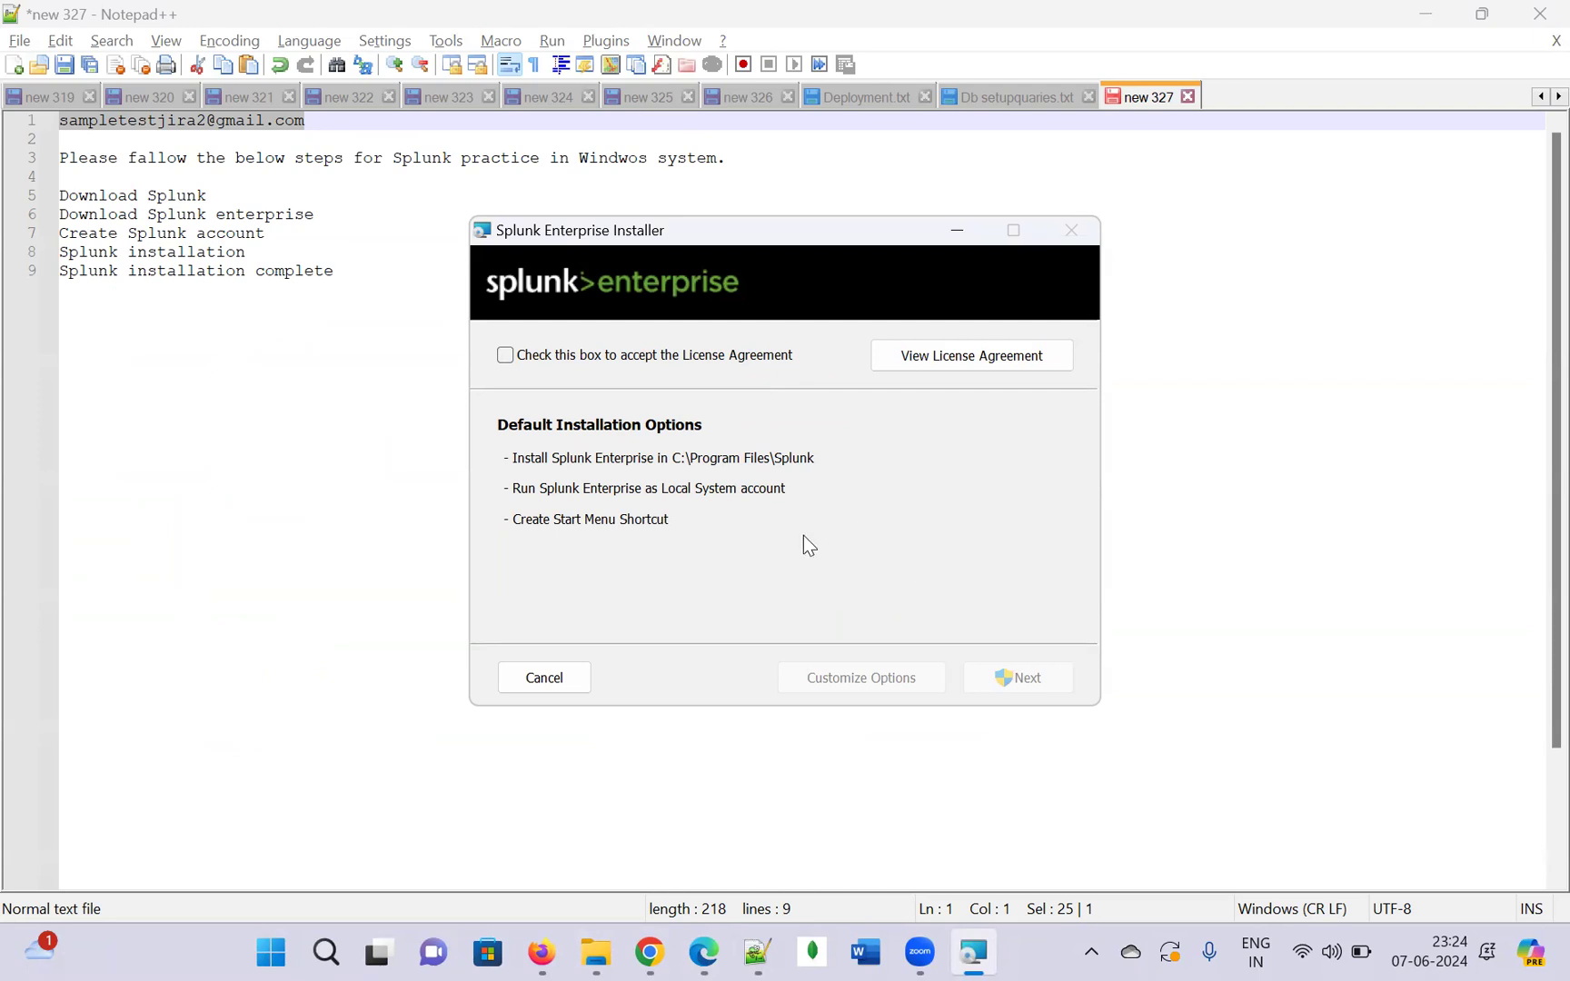
Accept the license agreement after reviewing its text, keeping the default installation options.
left_click(505, 356)
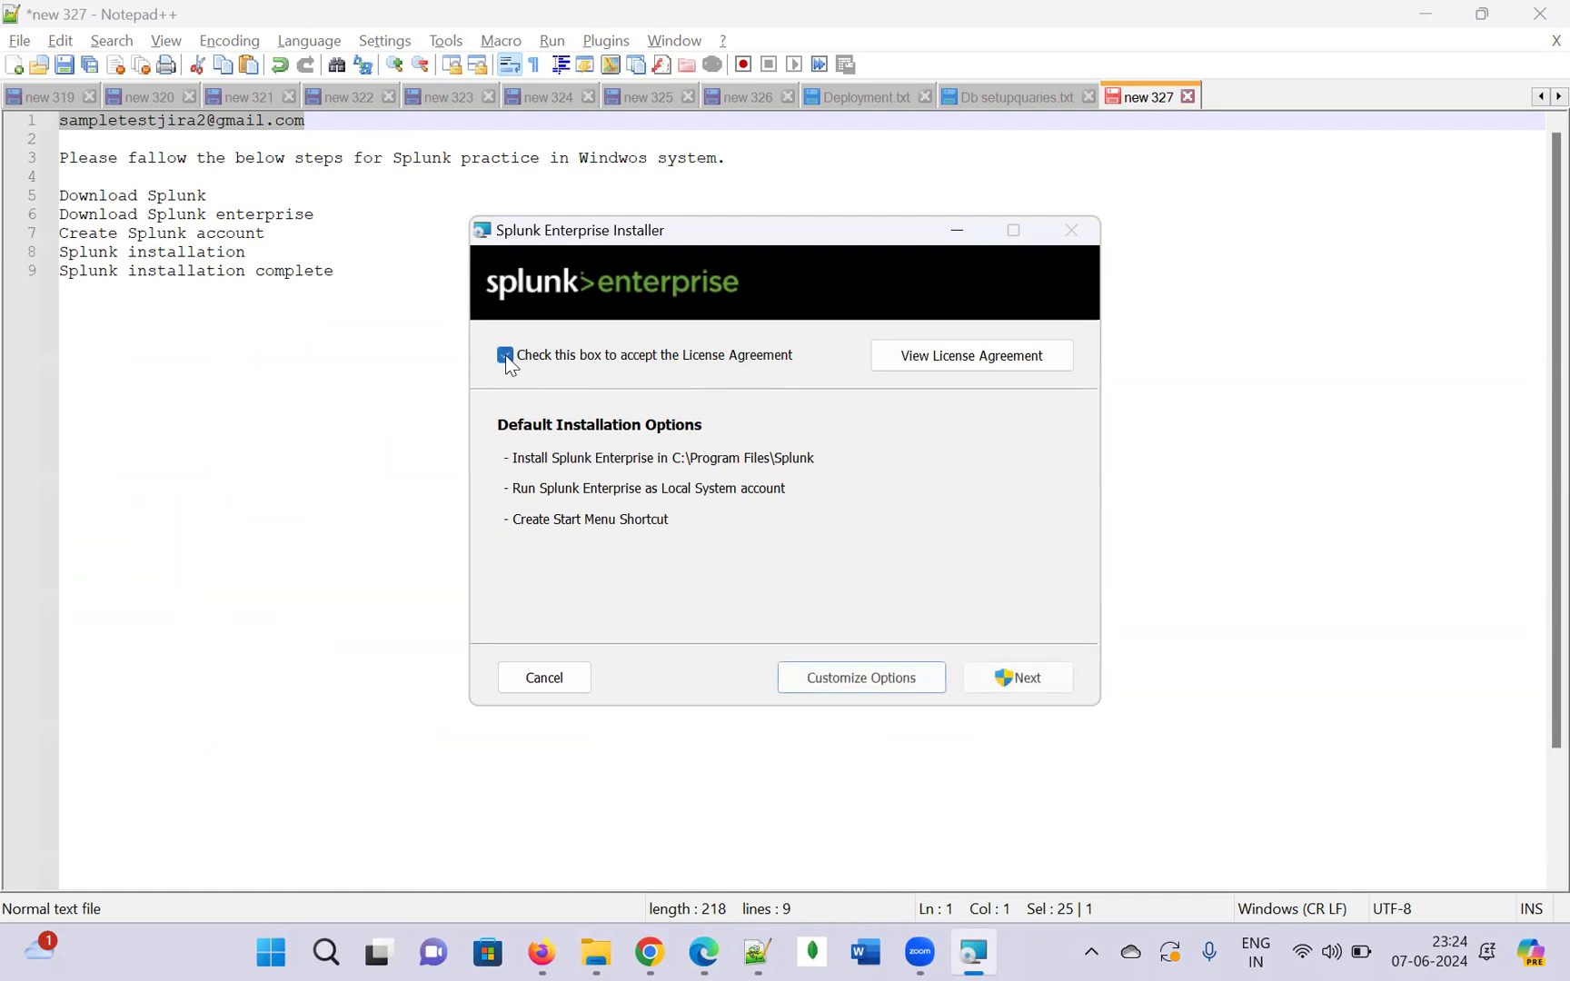
left_click(969, 358)
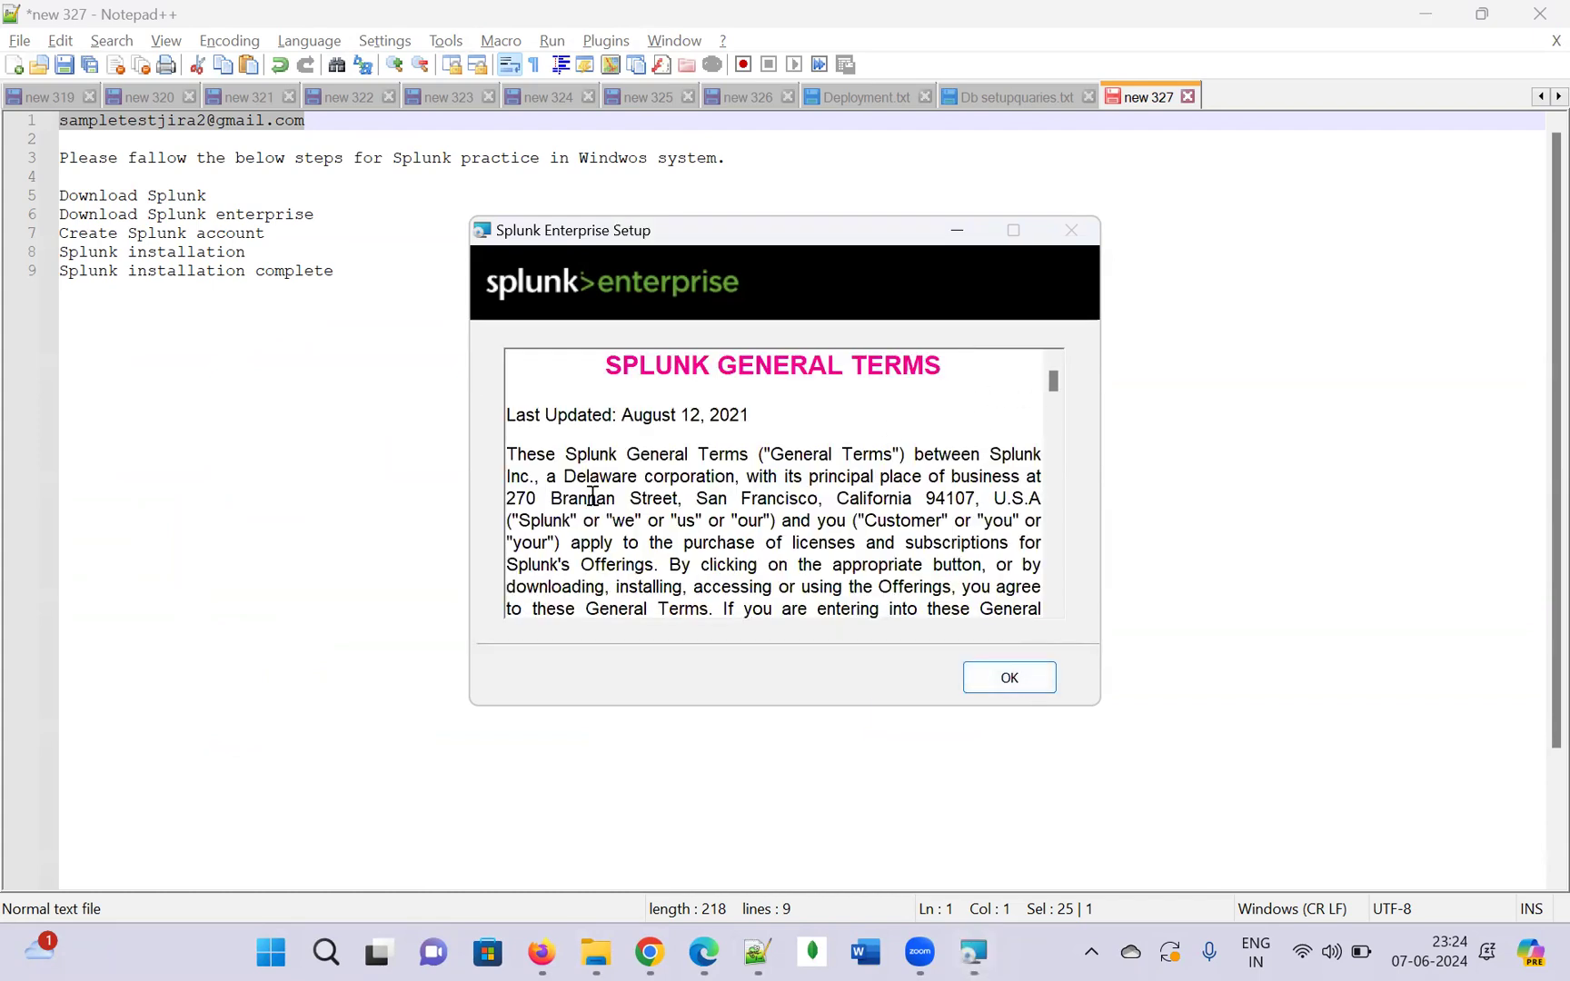
left_click_drag(1053, 382, 1075, 612)
left_click(1036, 679)
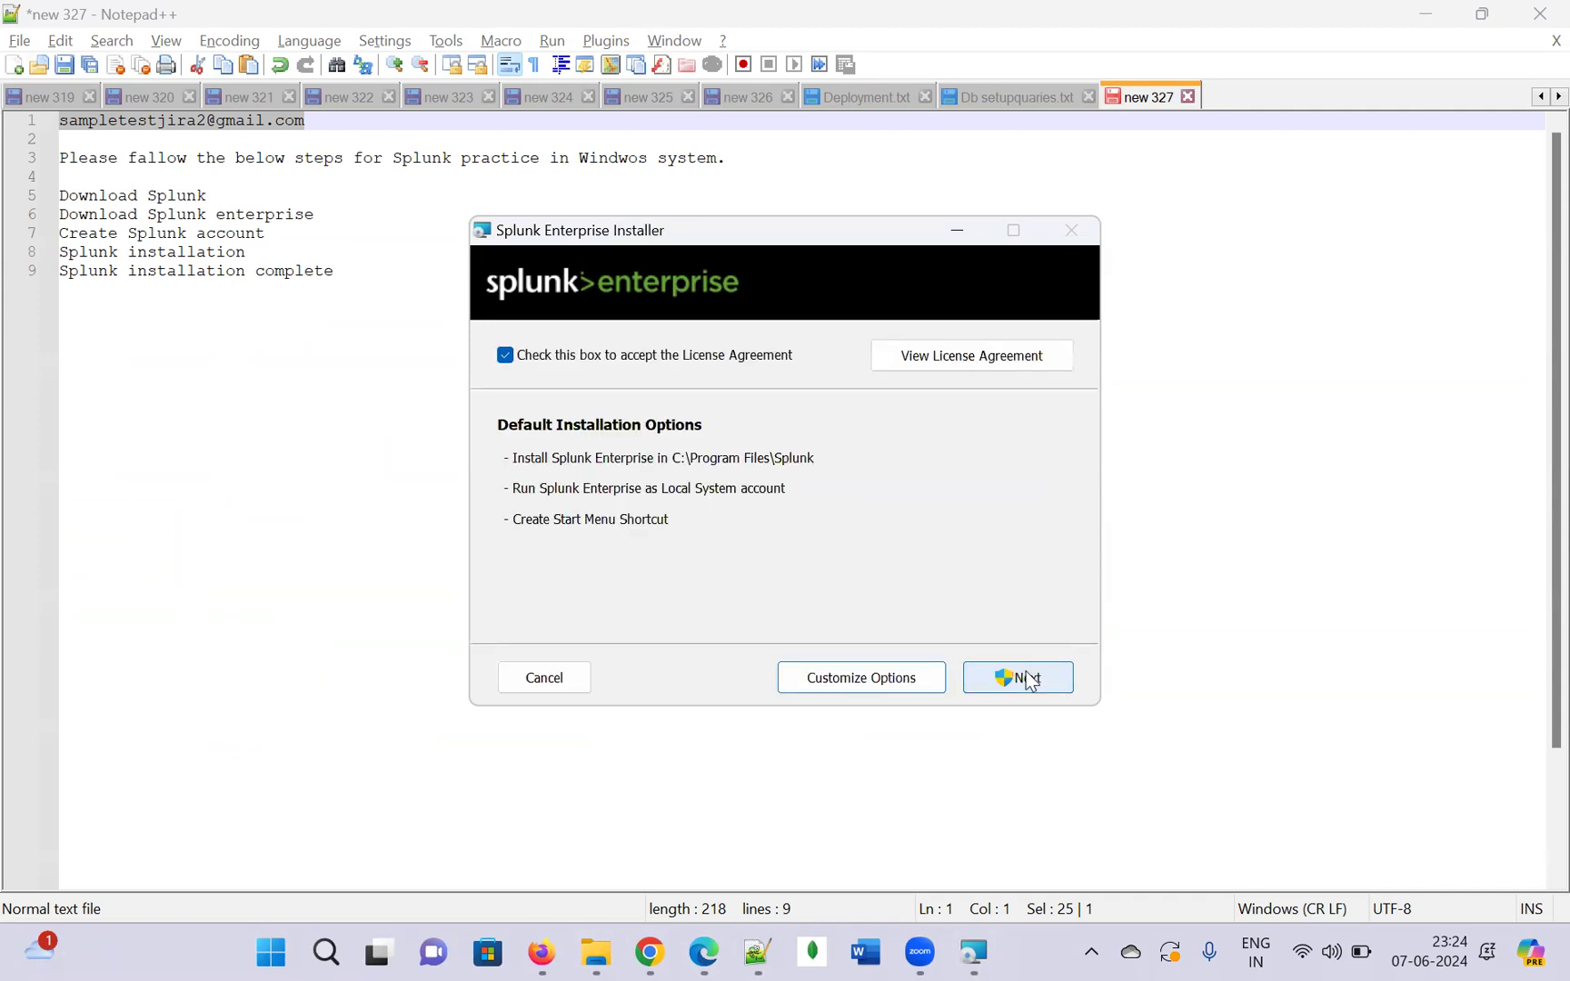
left_click(1024, 684)
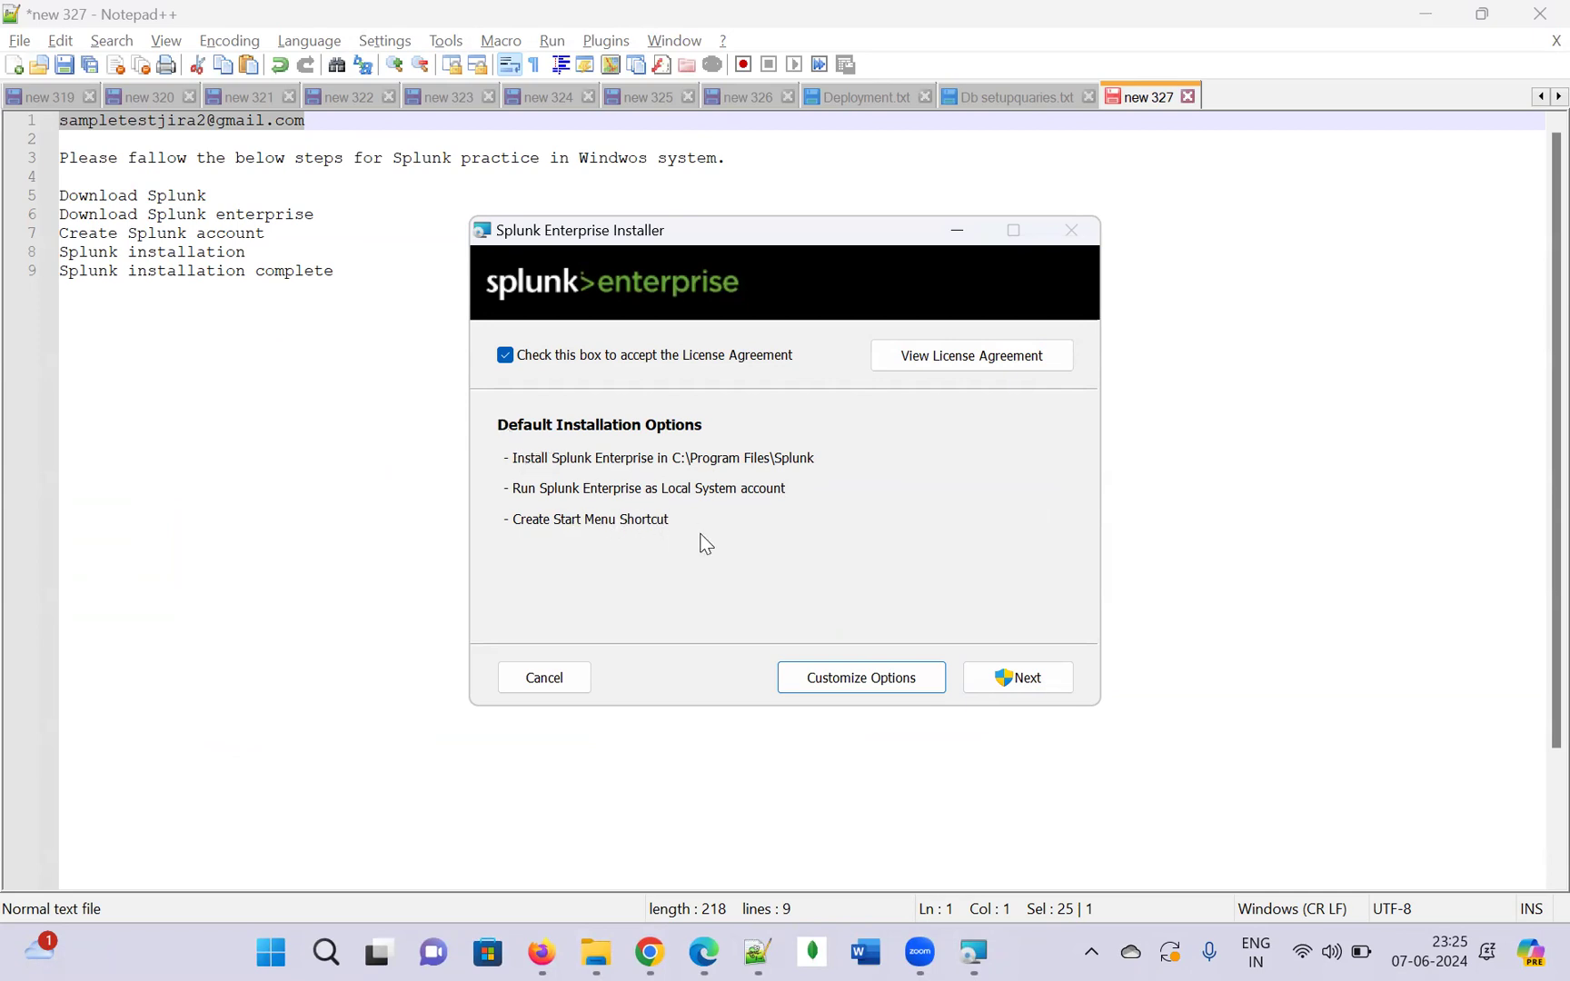
Enter the administrator username on the credentials page.
left_click(1036, 680)
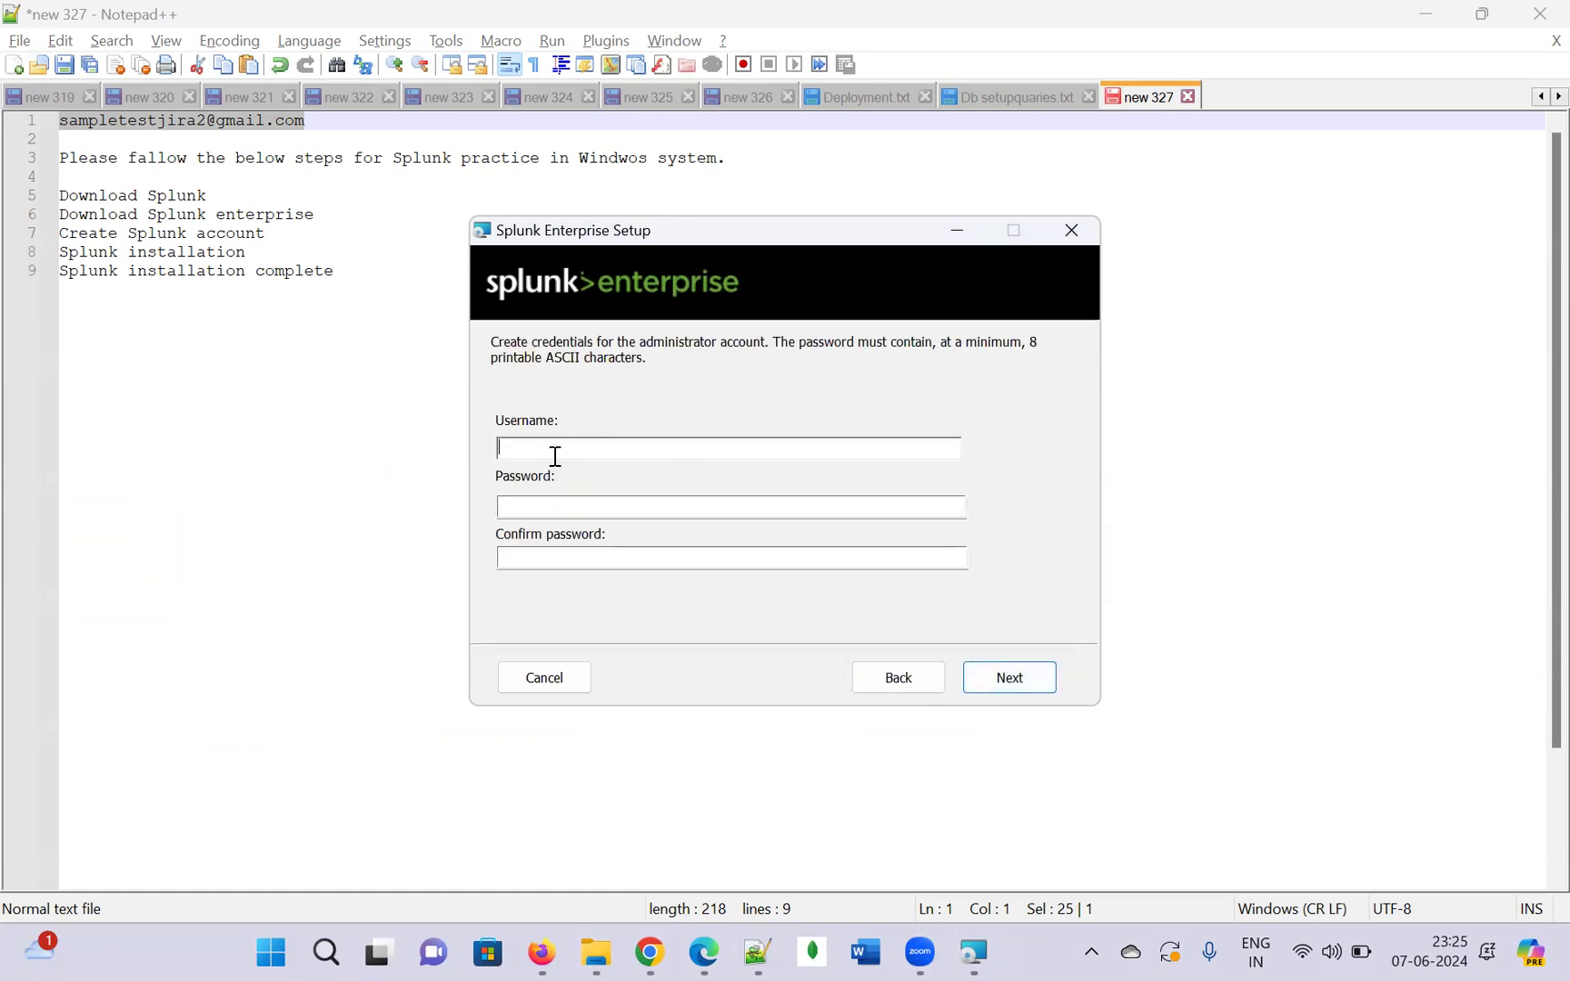
type("ur")
type("abiacedemy")
Enter and confirm the administrator password, then submit the credentials.
left_click(538, 510)
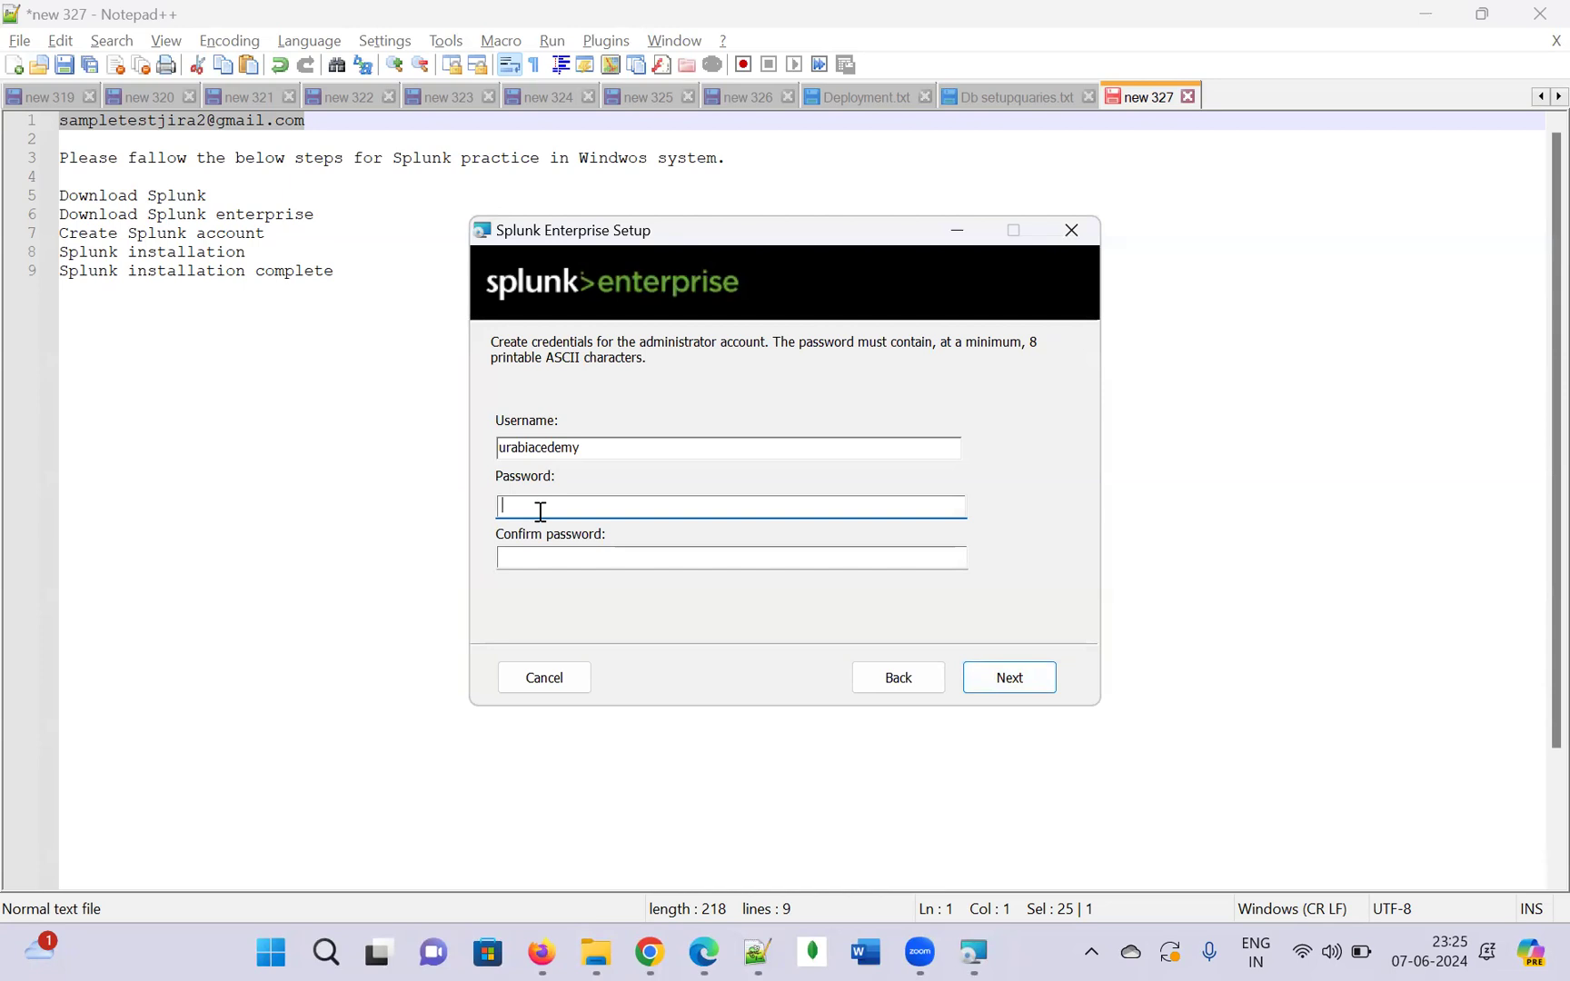
left_click(551, 551)
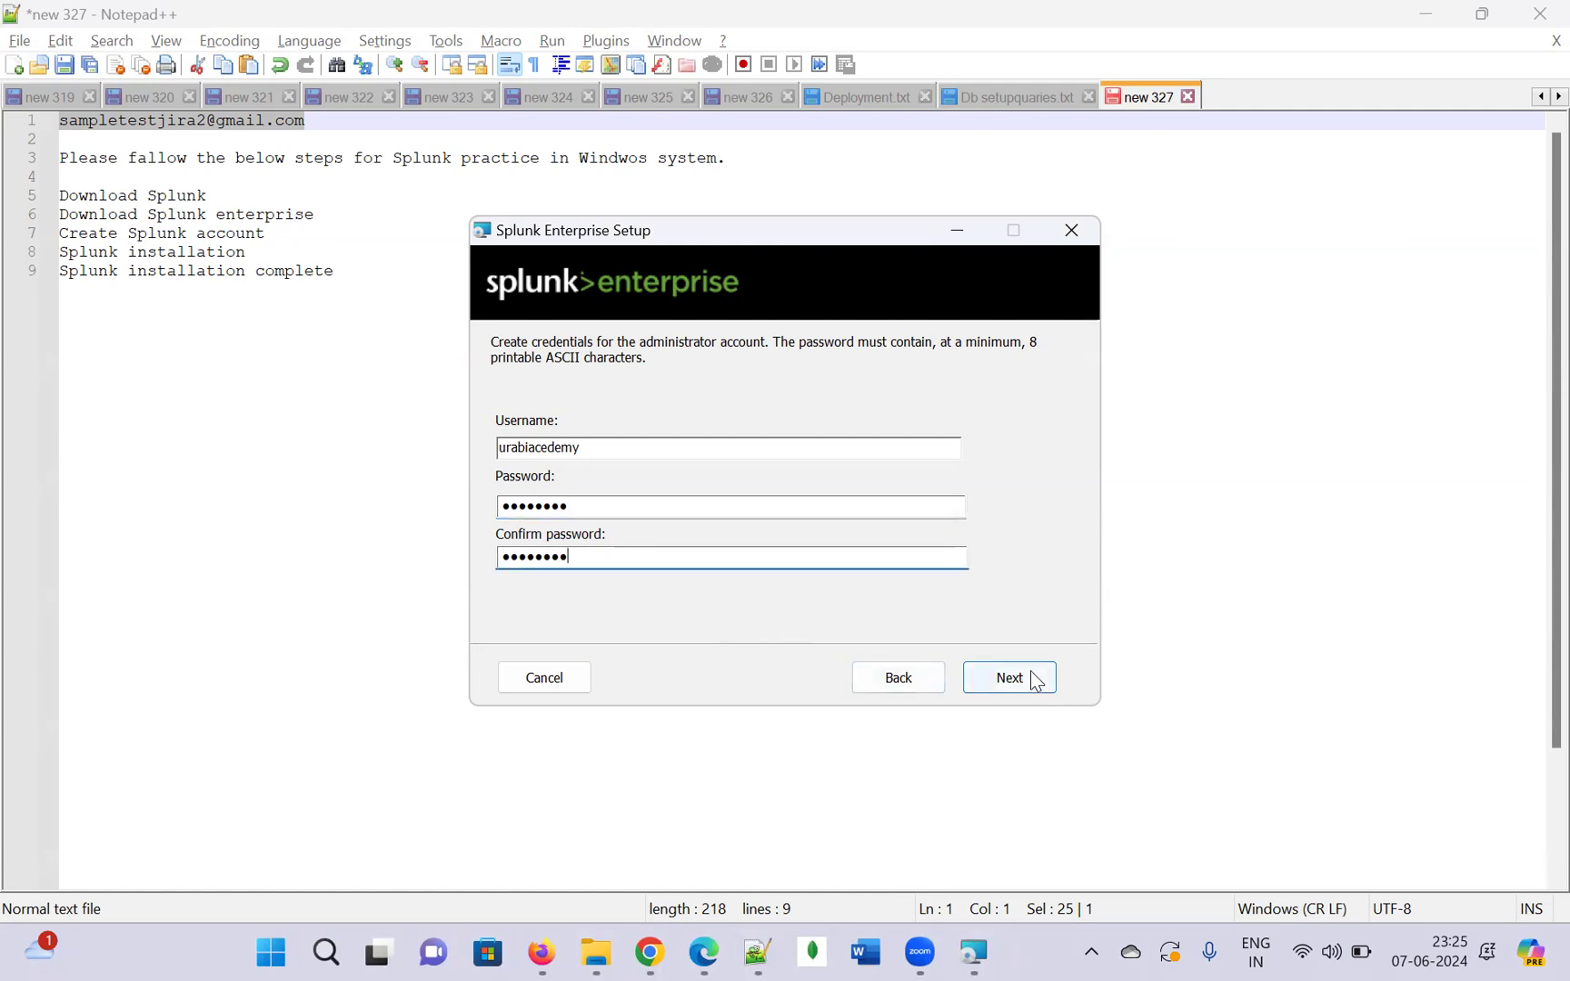
left_click(1034, 682)
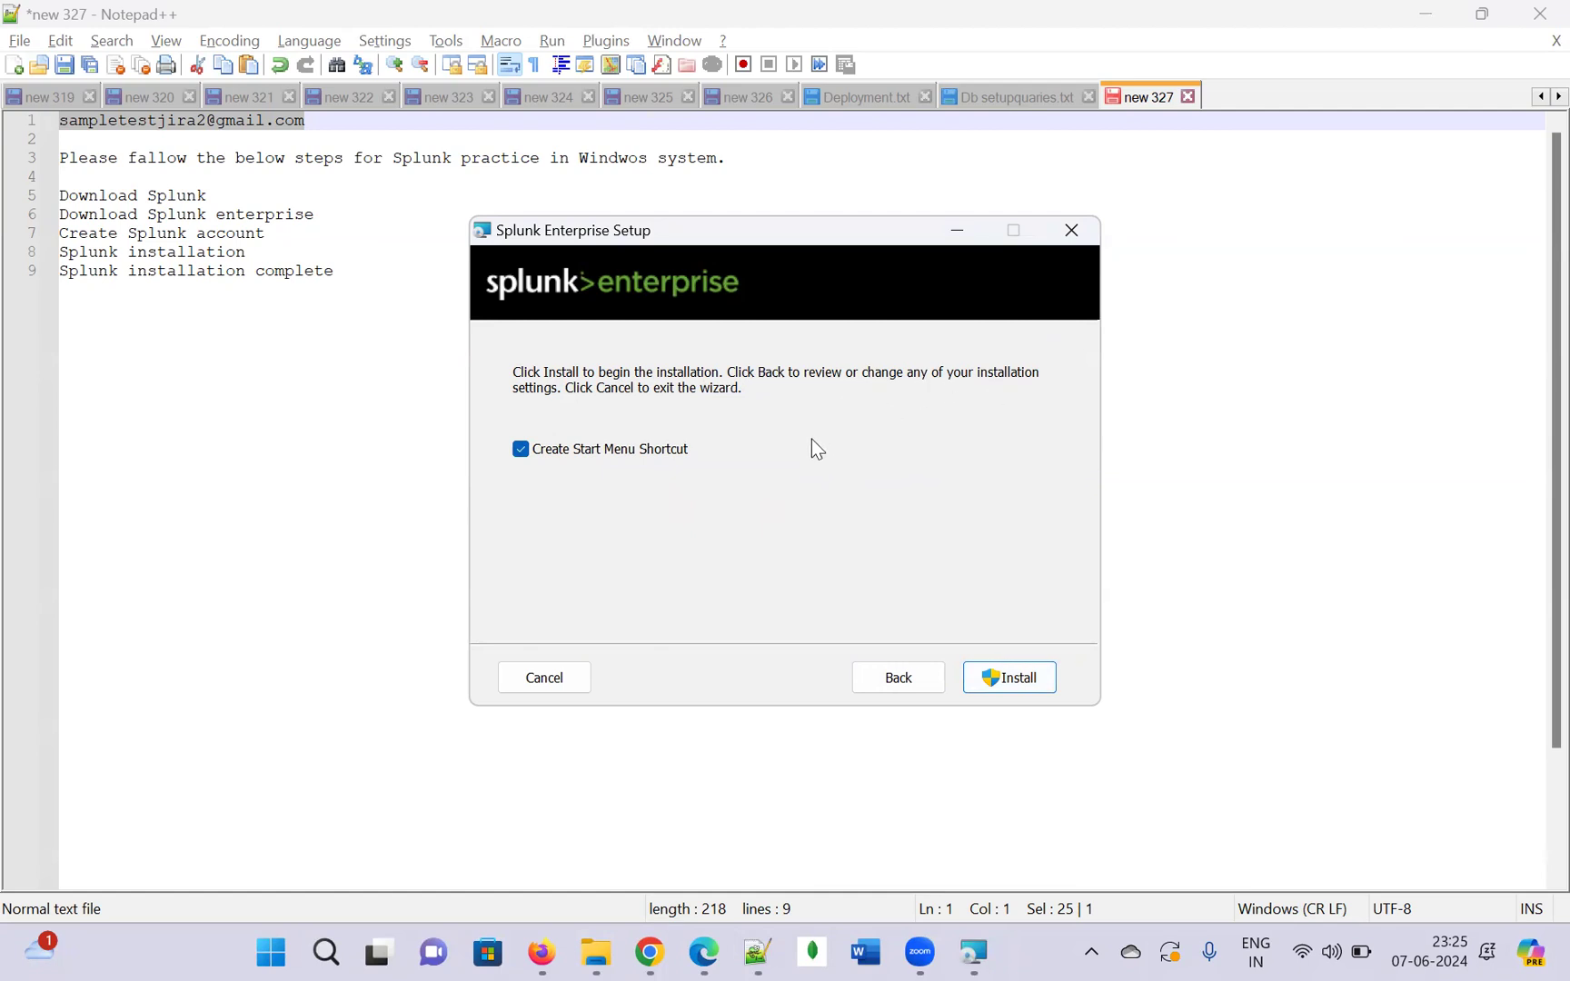
Start the Splunk Enterprise installation and approve the User Account Control prompt.
left_click(1019, 679)
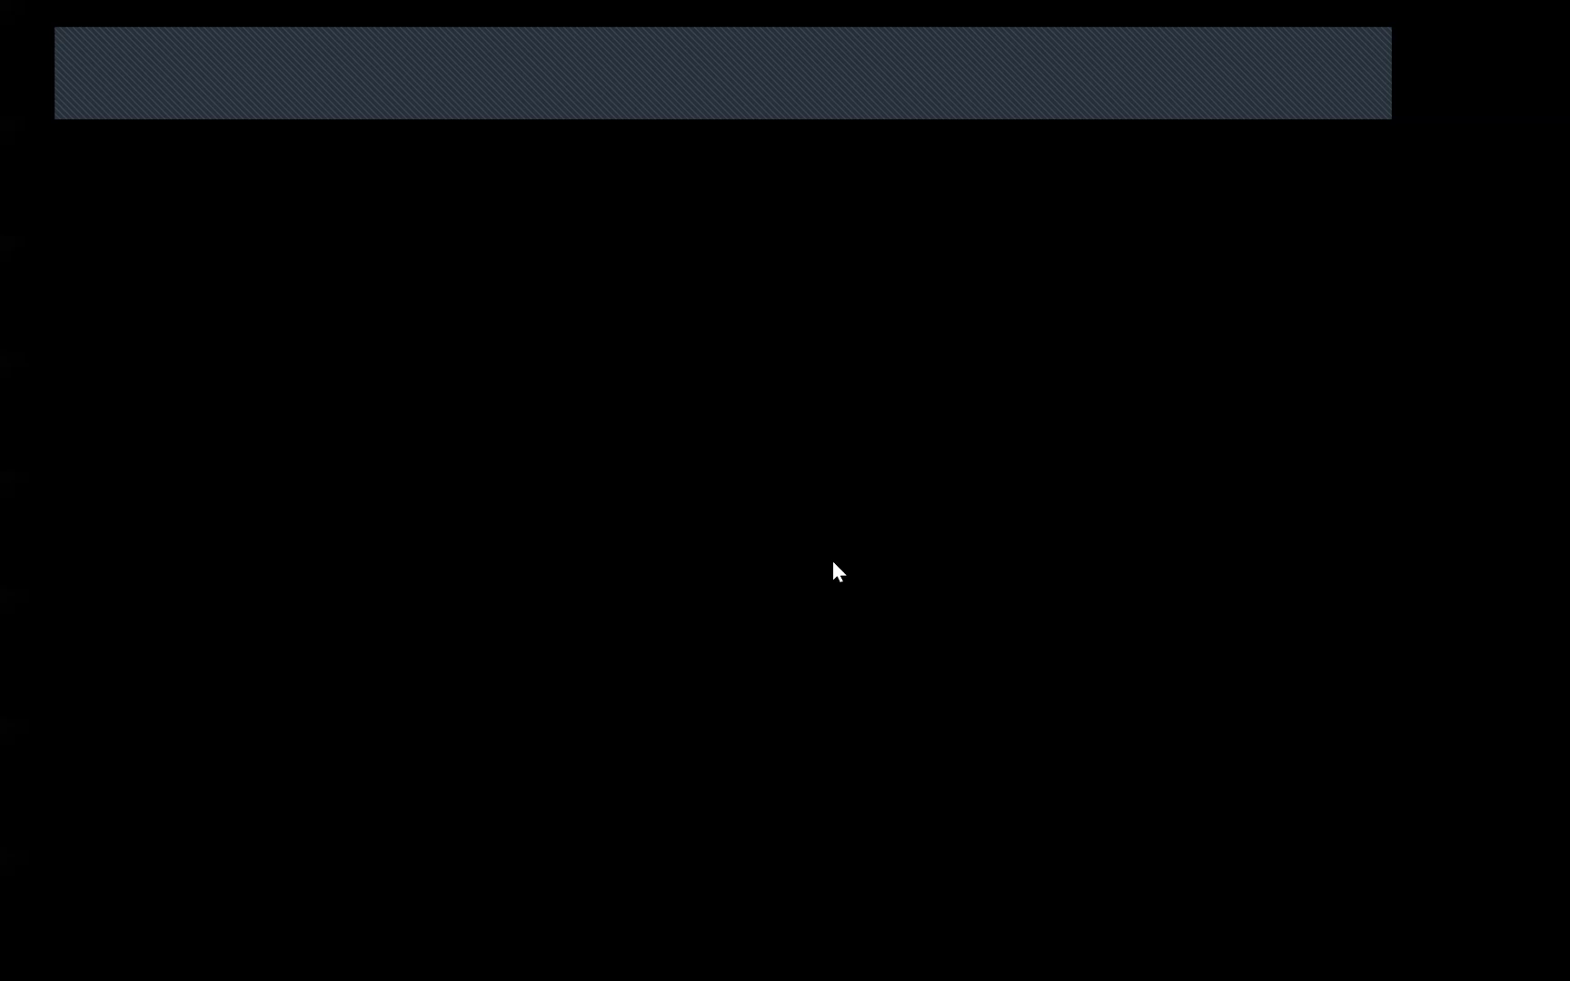
left_click(695, 691)
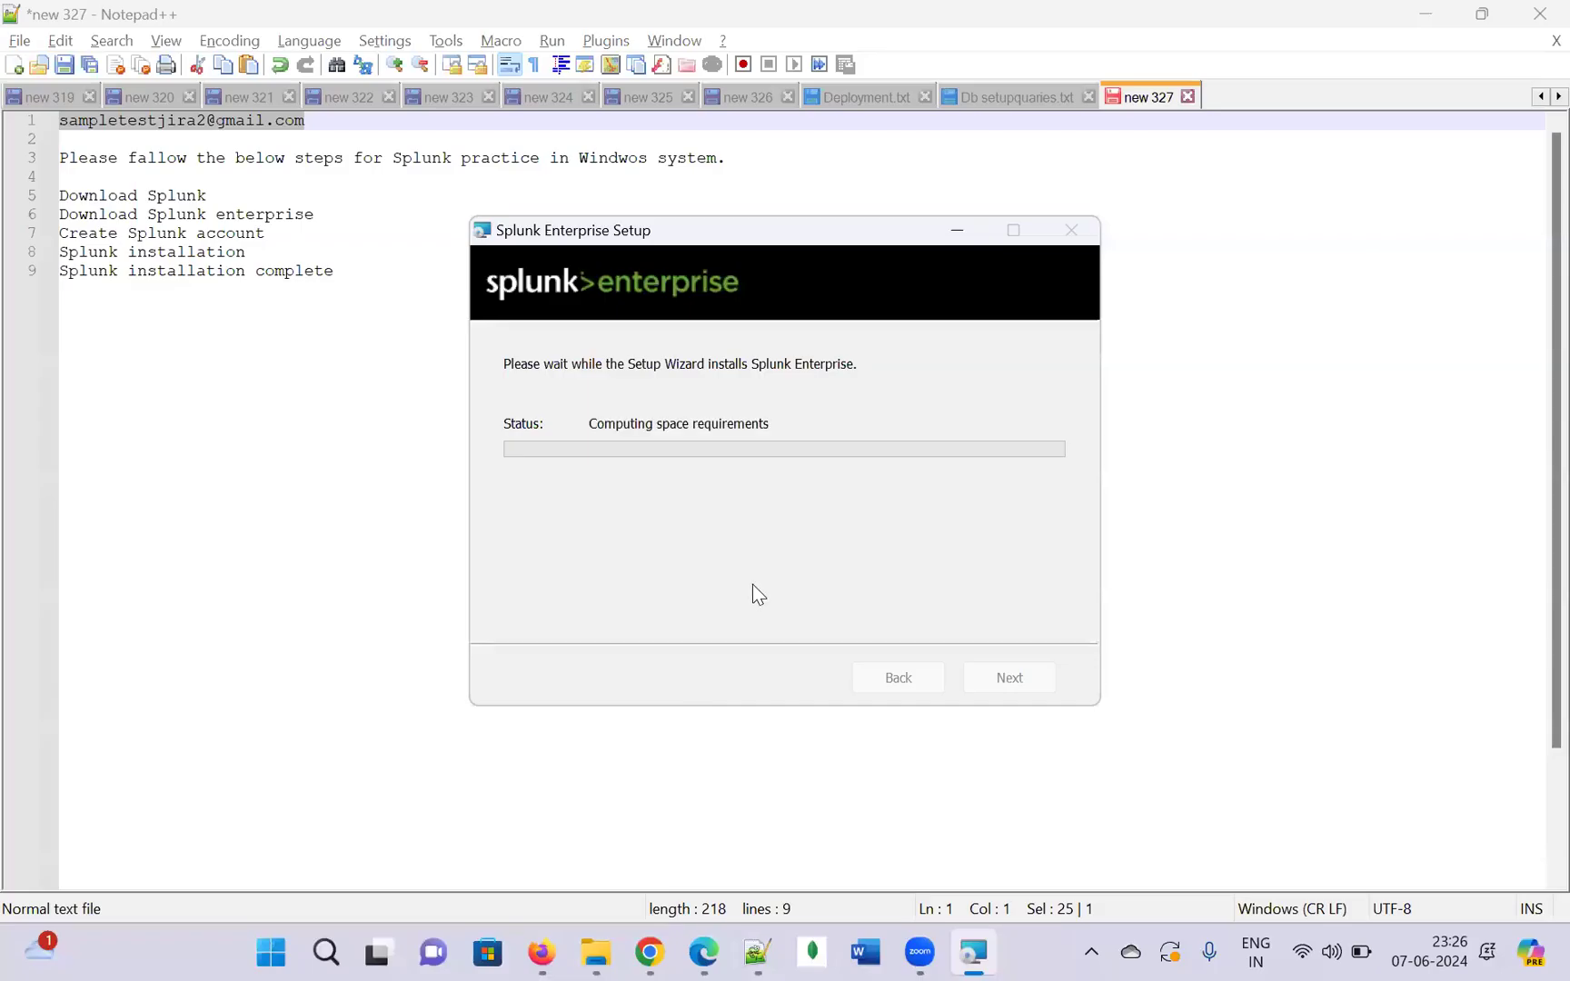
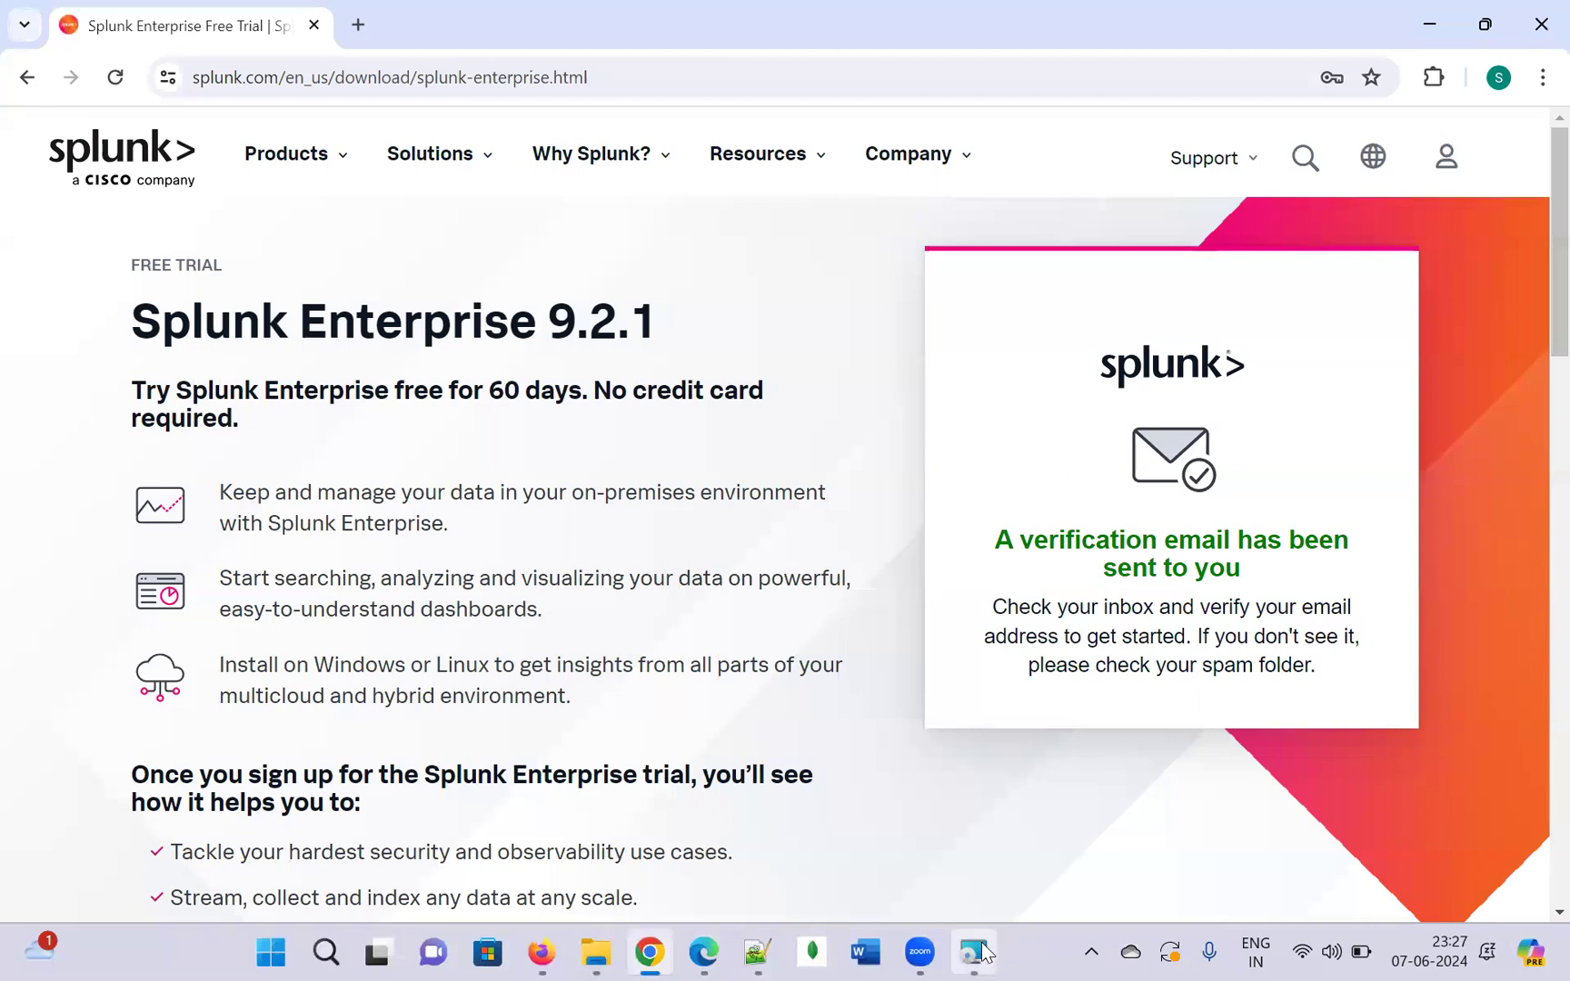
While the Setup Wizard installs, bring Edge's Splunk 9.2.1 download thank-you page forward.
scroll(756, 905, "down", 10)
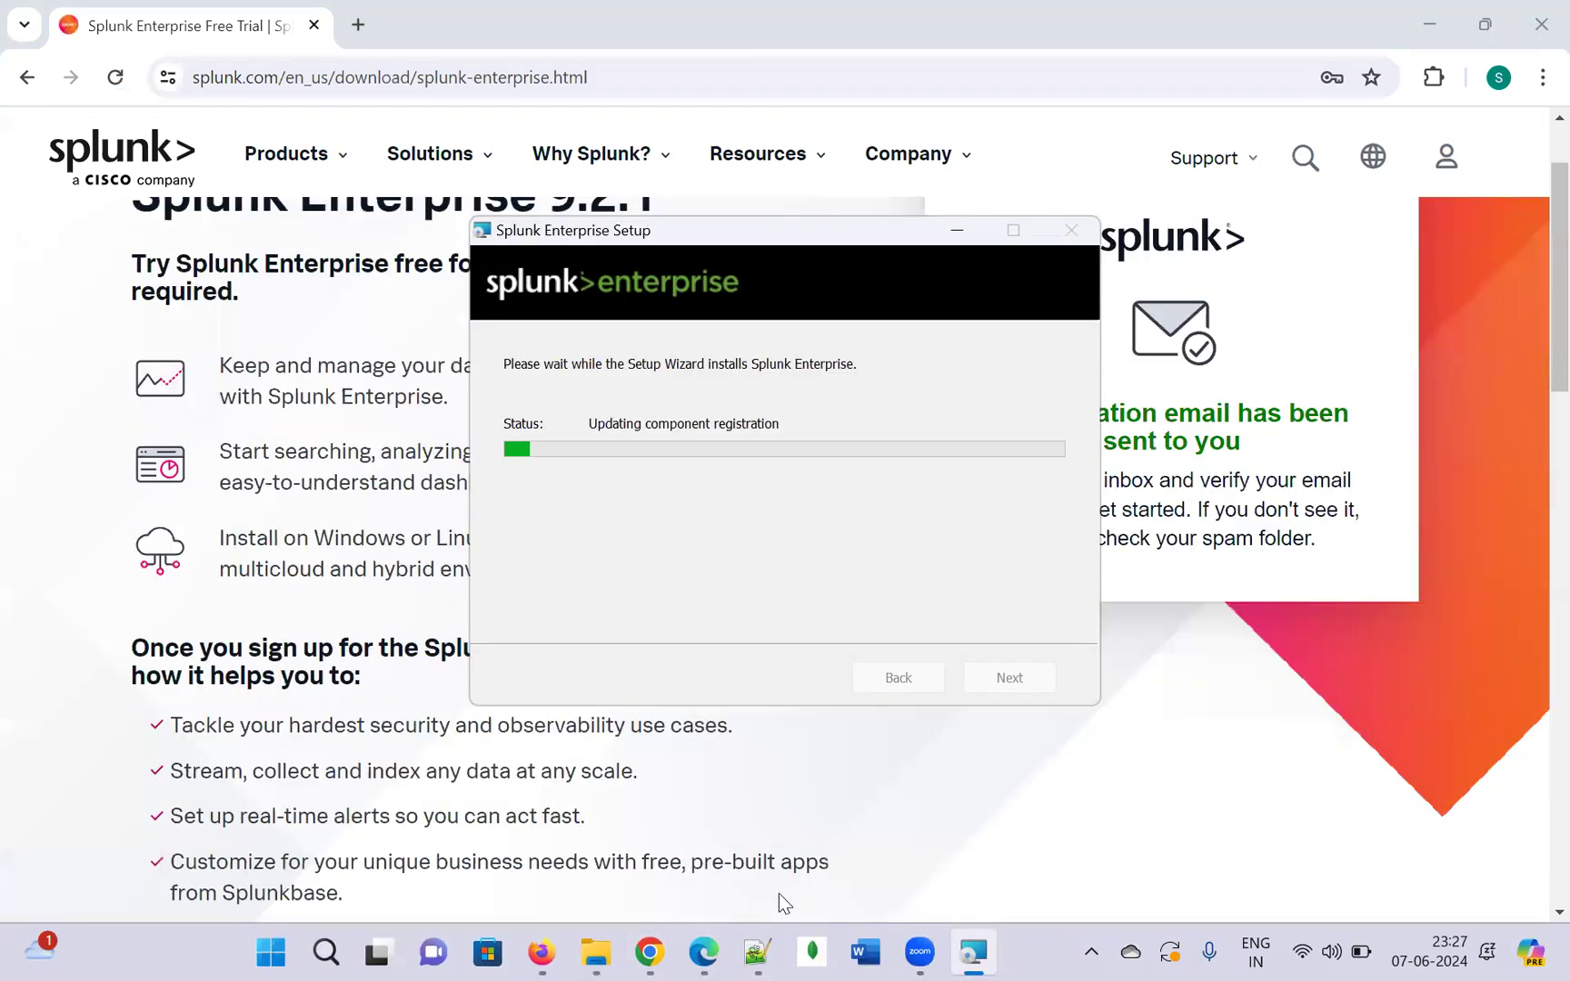
scroll(803, 877, "up", 8)
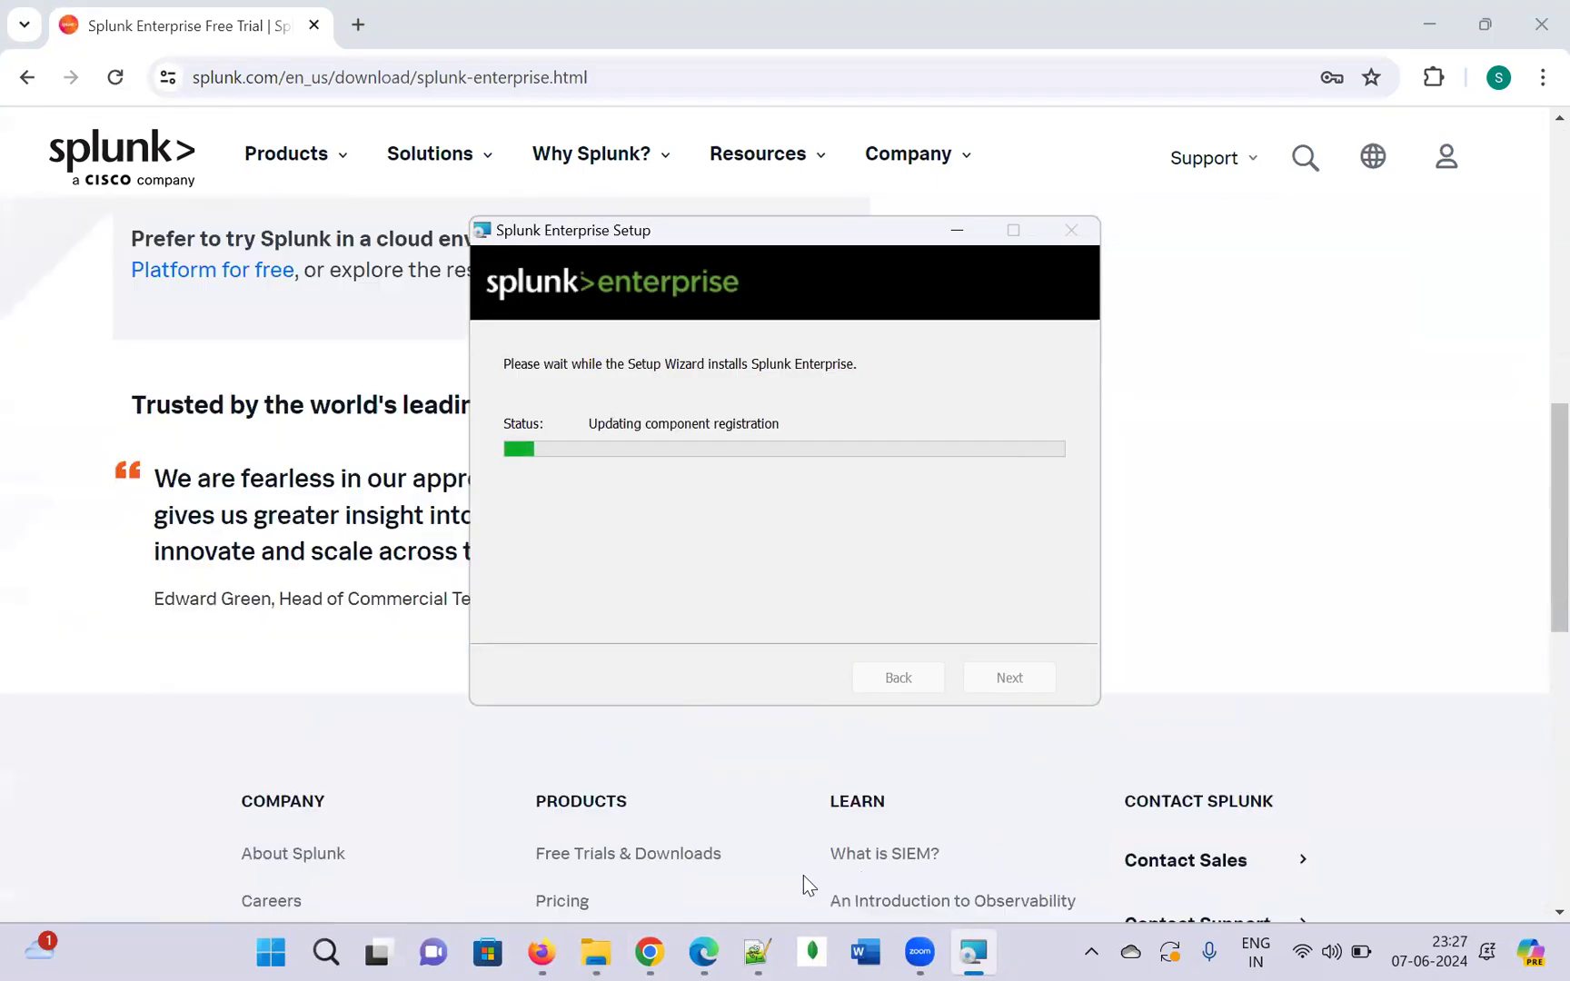
scroll(803, 875, "down", 10)
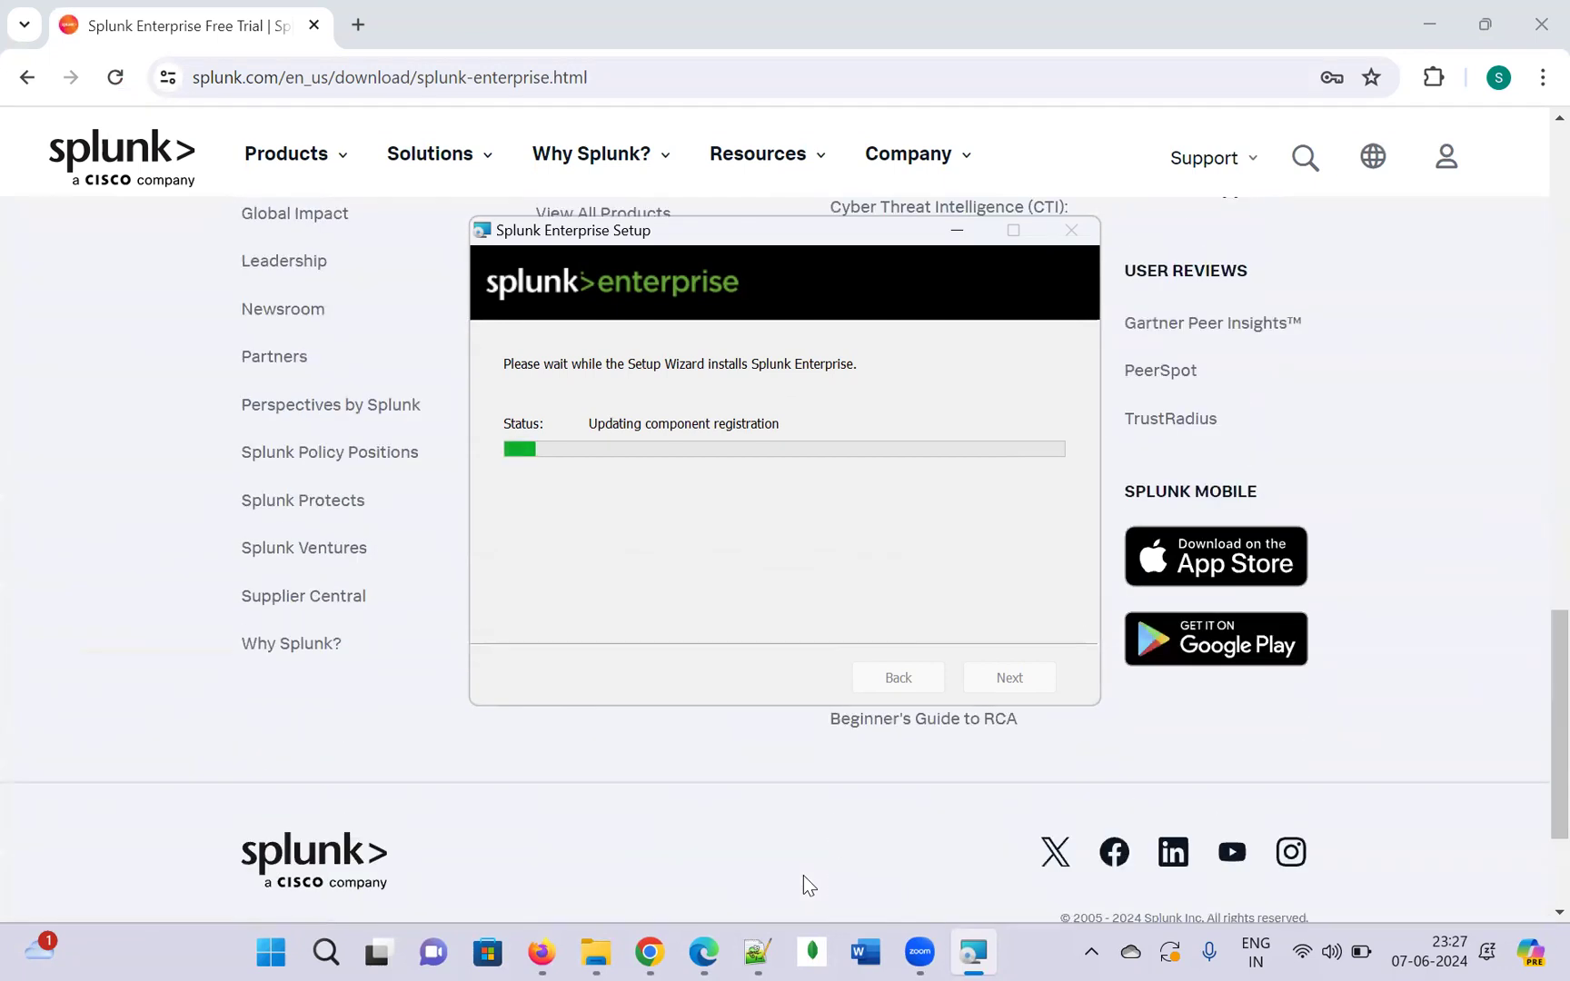
scroll(803, 875, "up", 10)
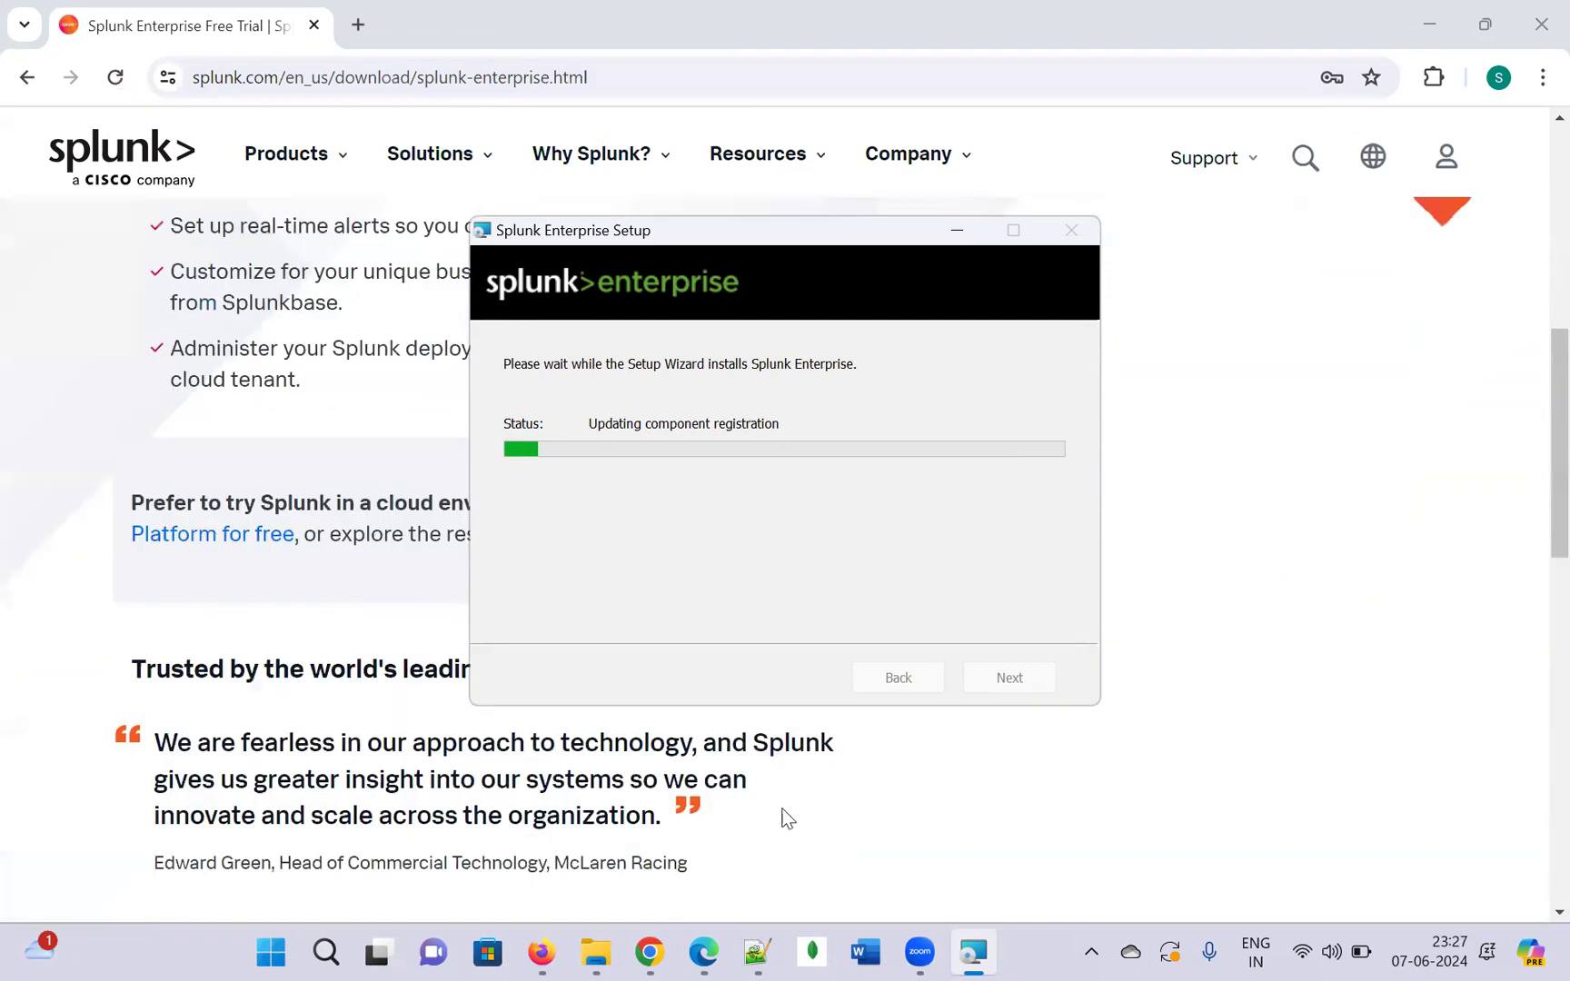
mouse_move(588, 156)
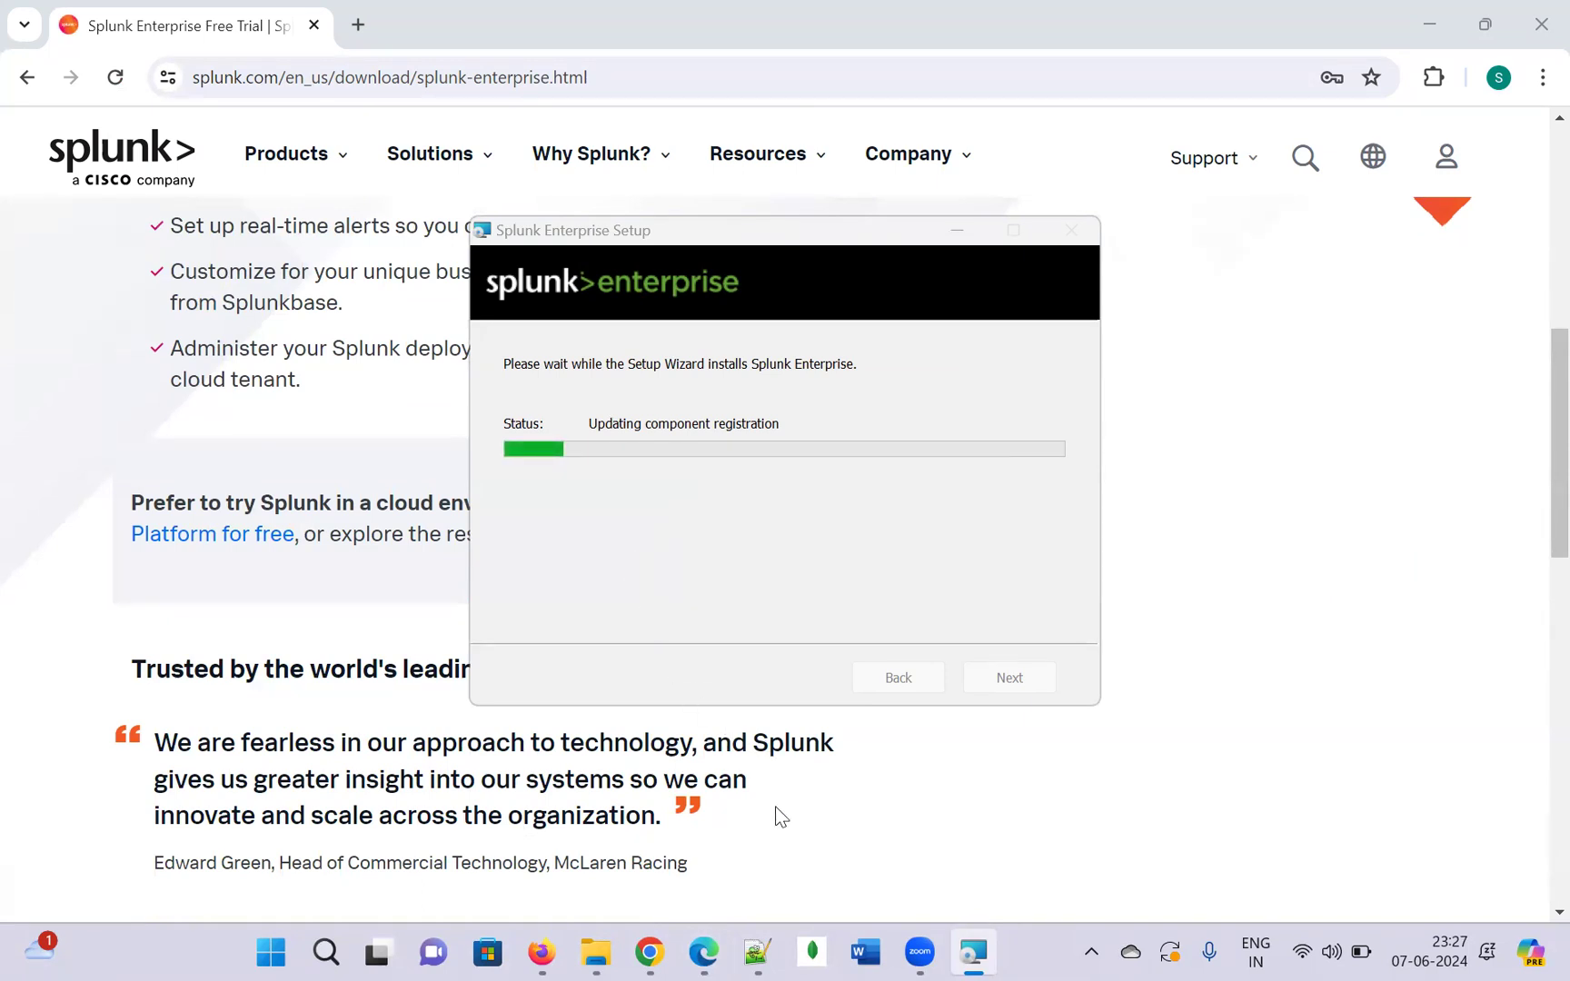
scroll(666, 814, "down", 6)
scroll(666, 812, "up", 8)
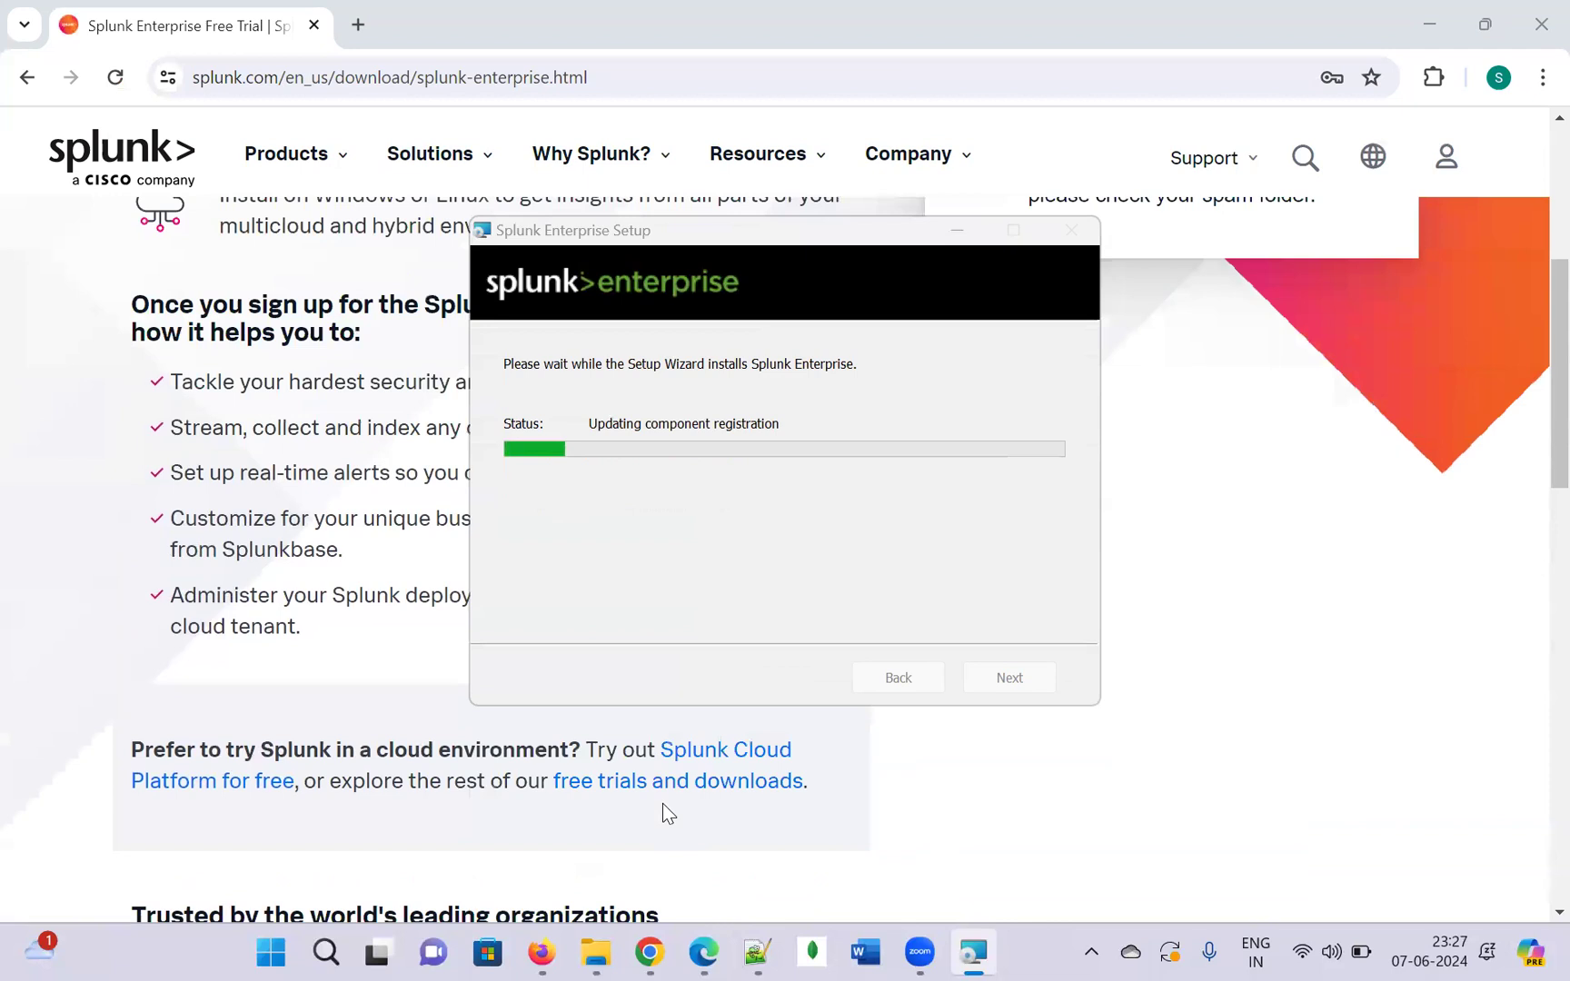
scroll(664, 800, "up", 5)
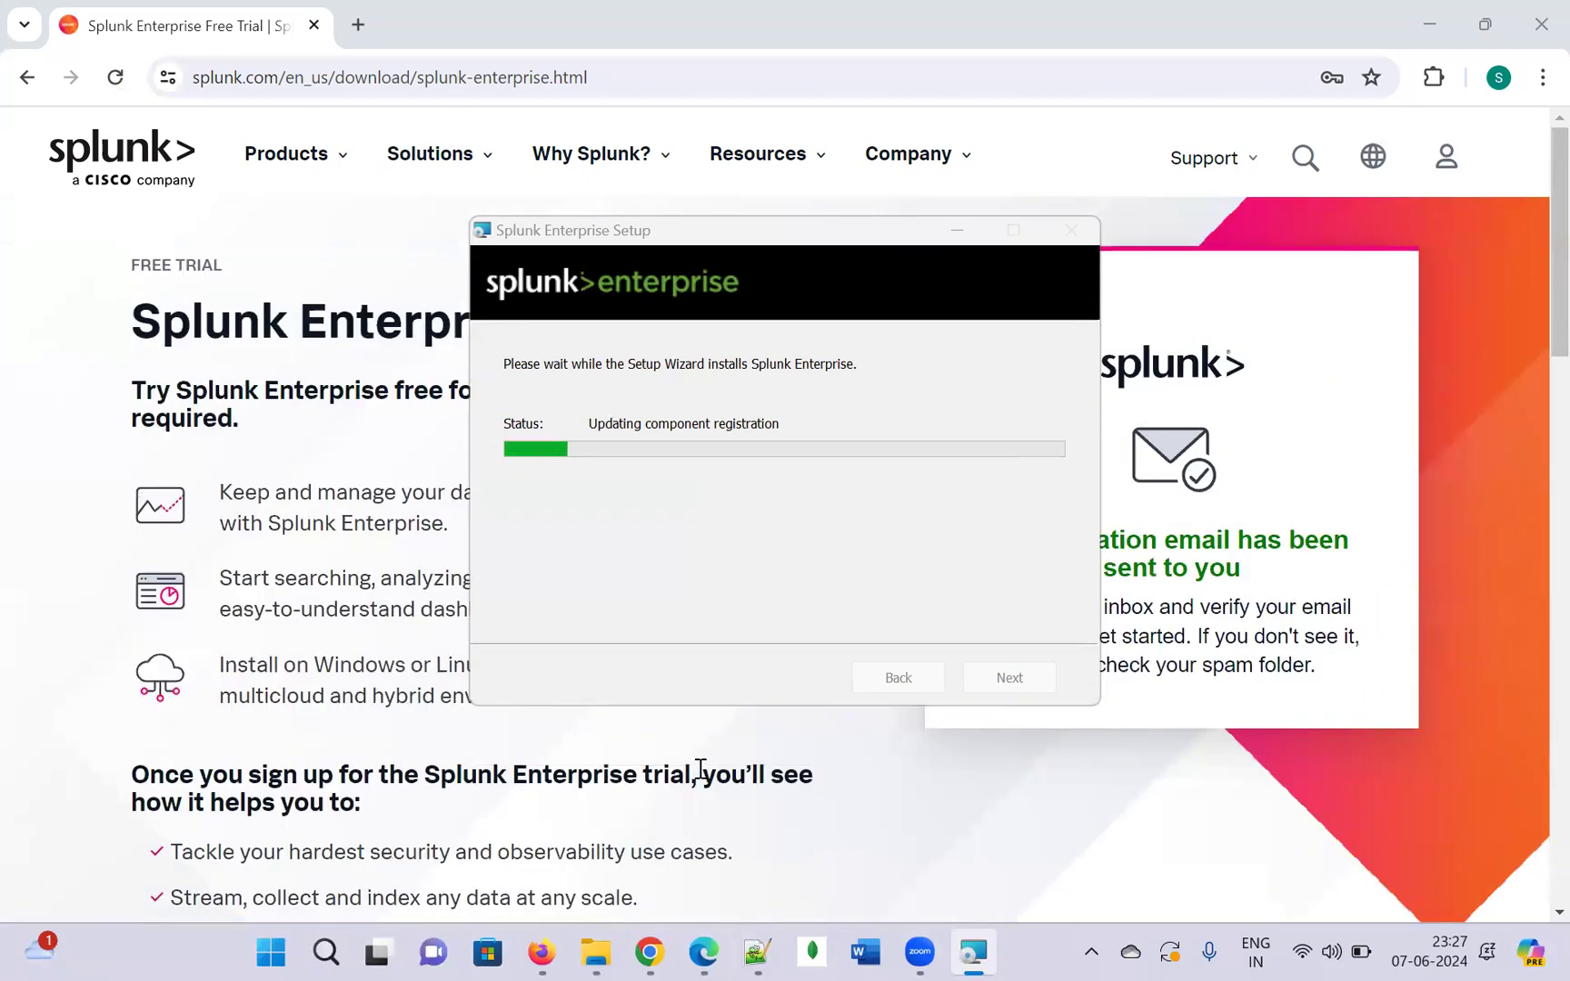
left_click(704, 953)
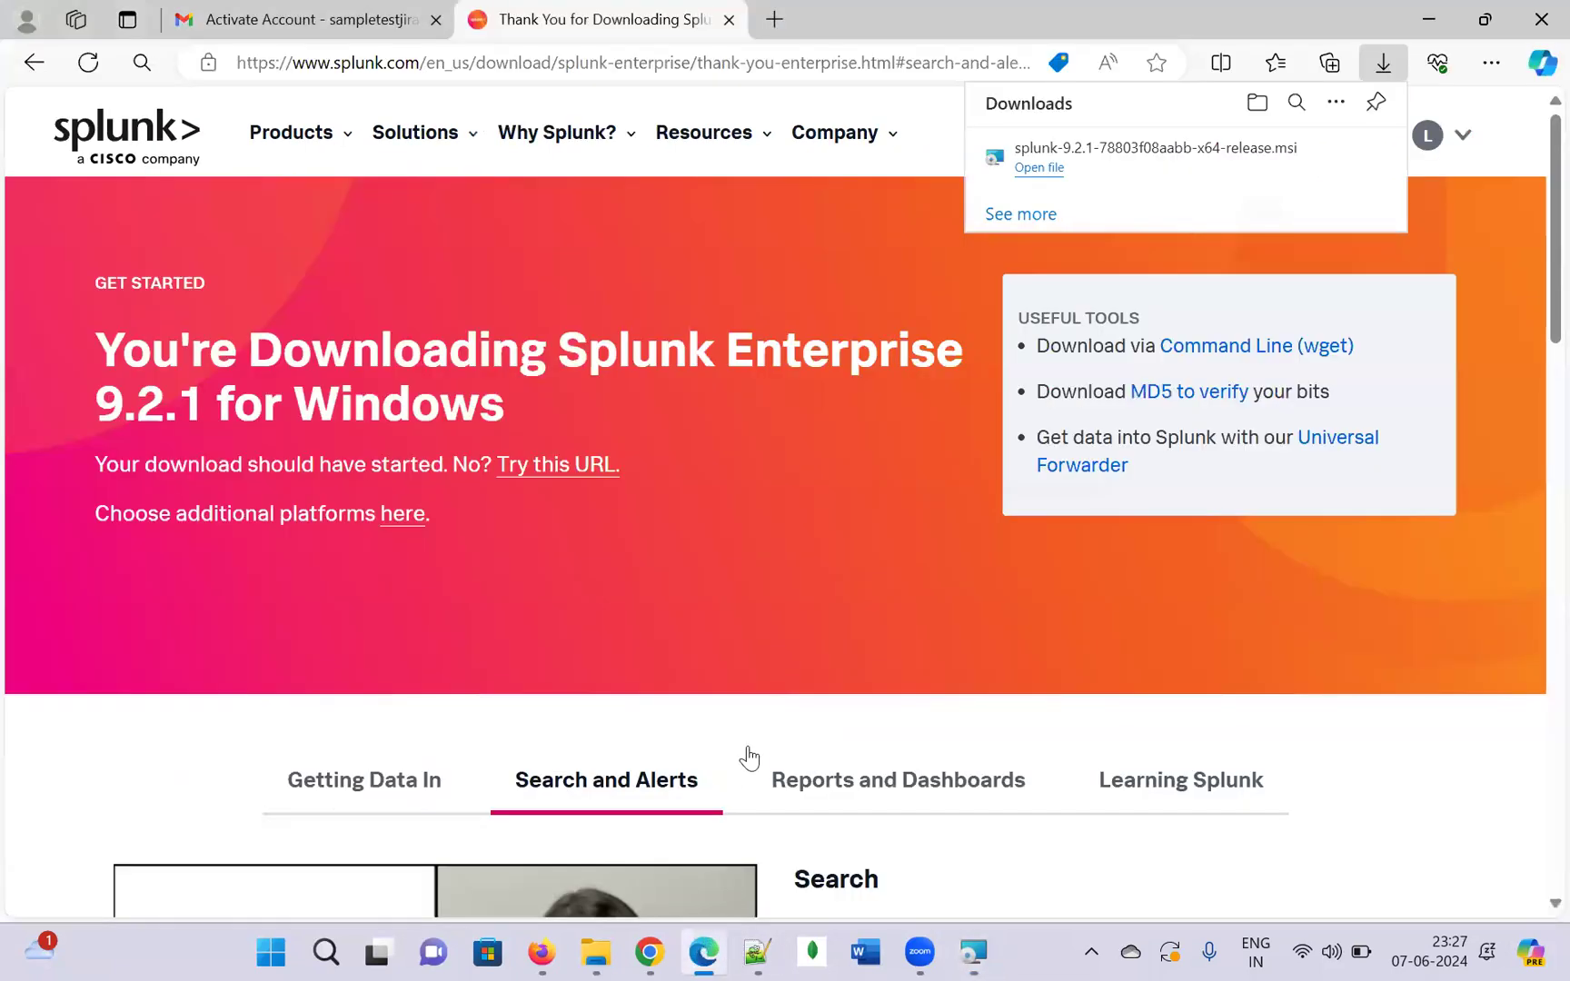
Scroll to Search and Alerts and move the Setup window left to uncover the resources video.
scroll(747, 754, "down", 5)
left_click(974, 953)
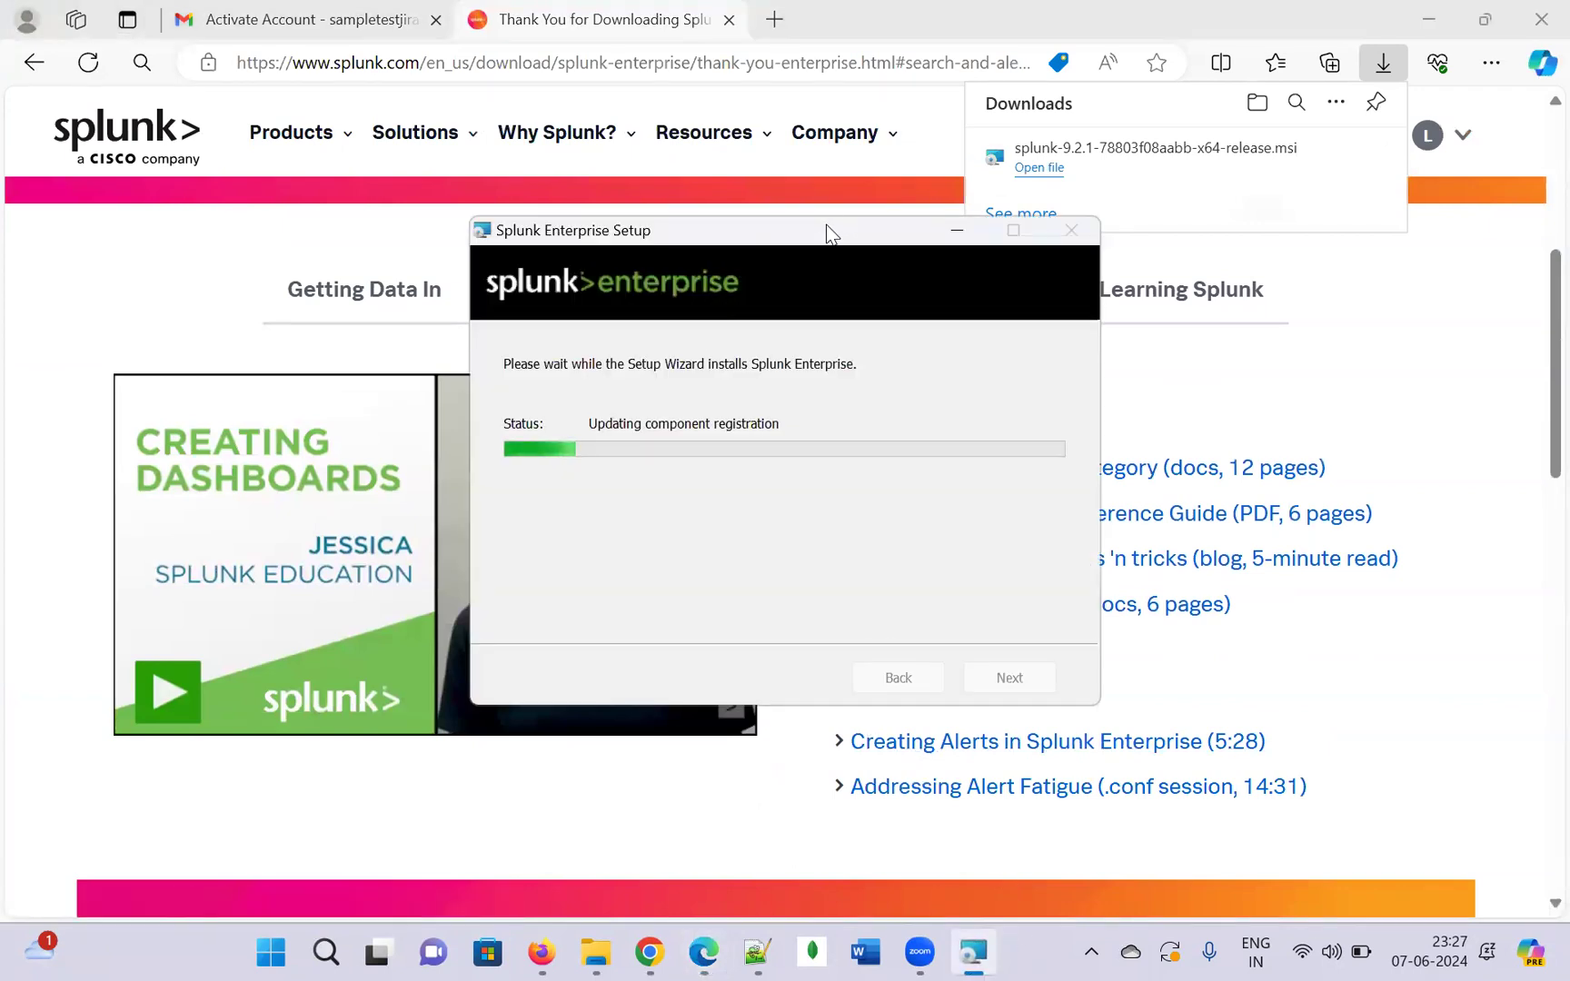
left_click_drag(722, 234, 313, 252)
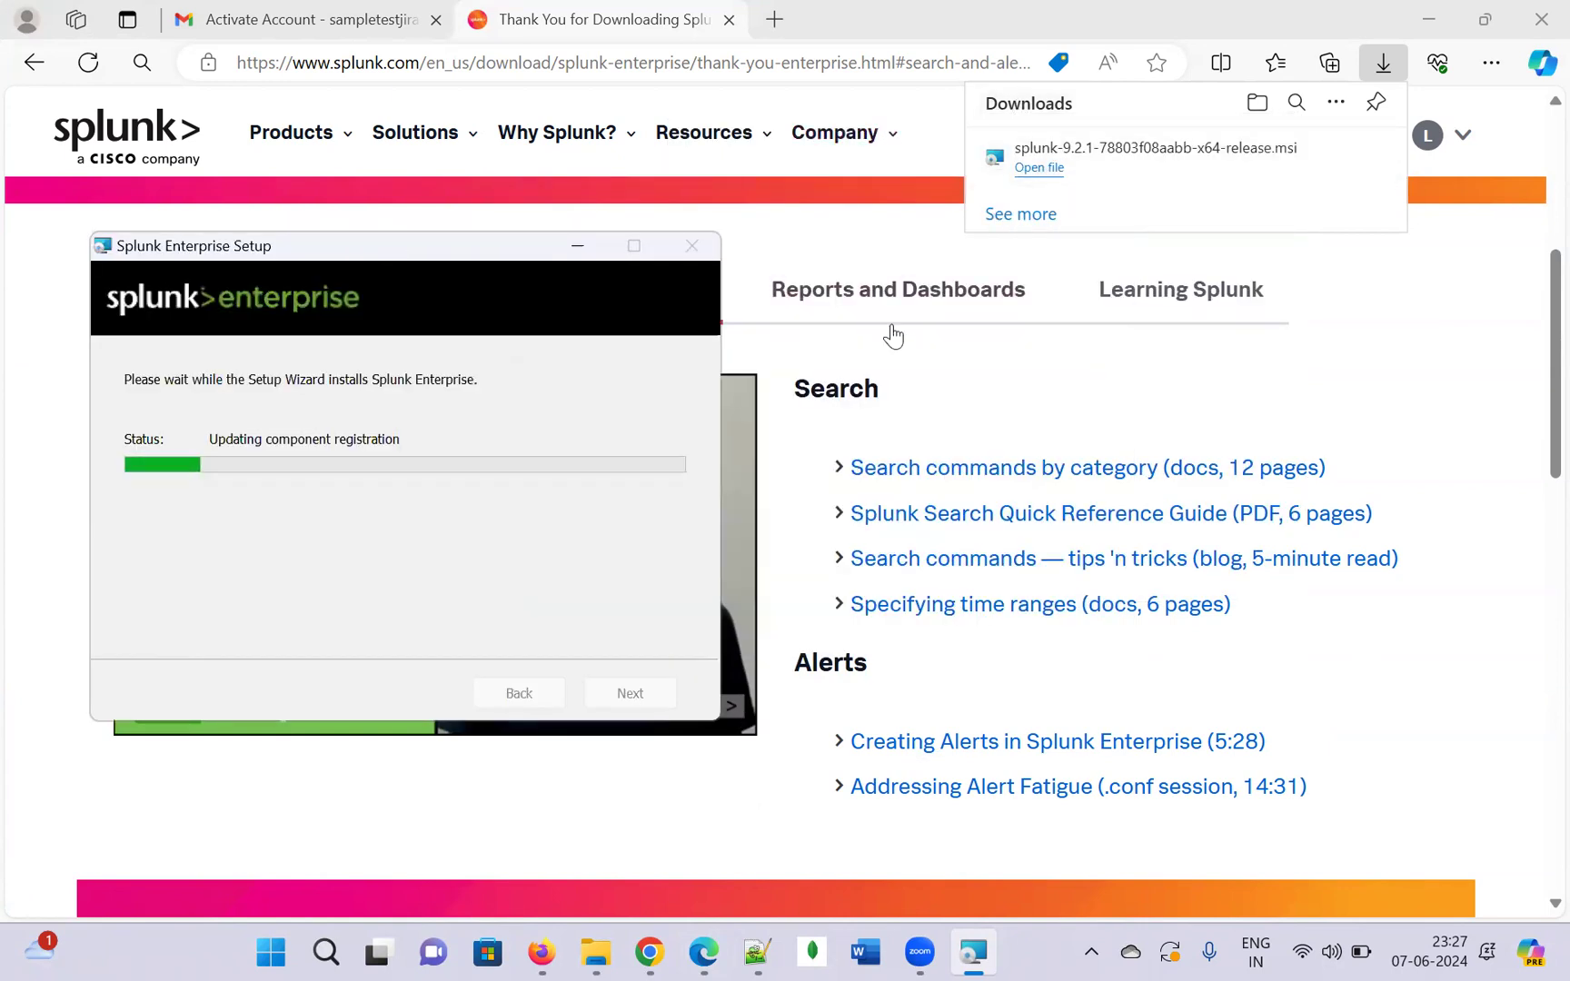
left_click(577, 245)
left_click_drag(515, 287, 695, 278)
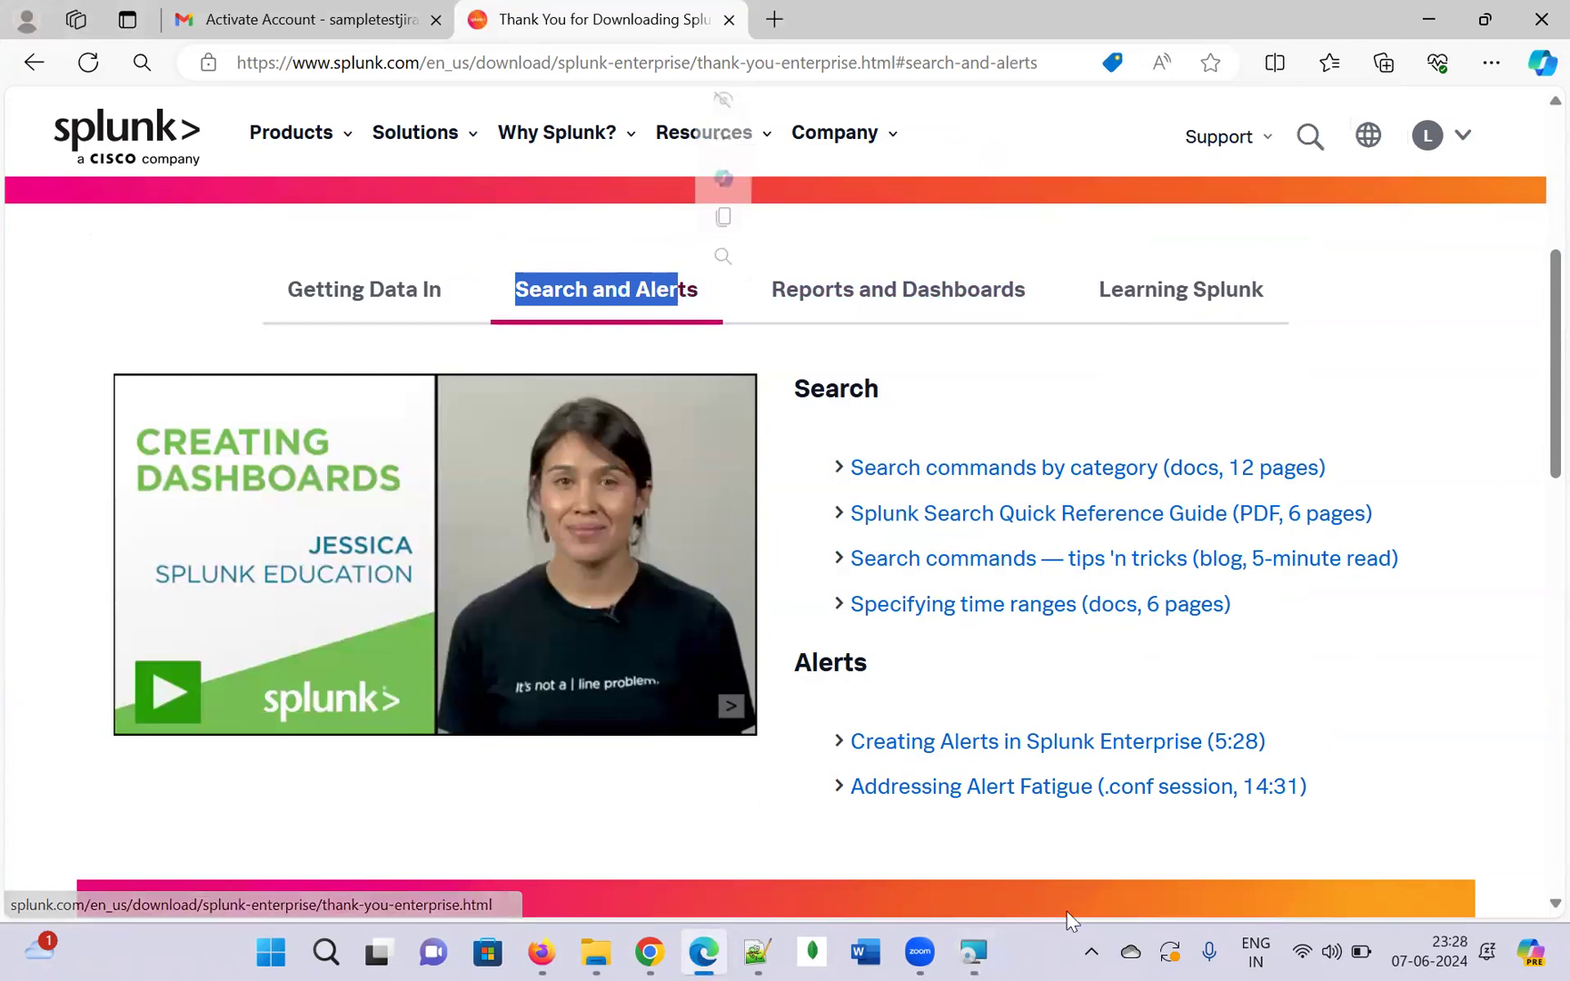
left_click(969, 930)
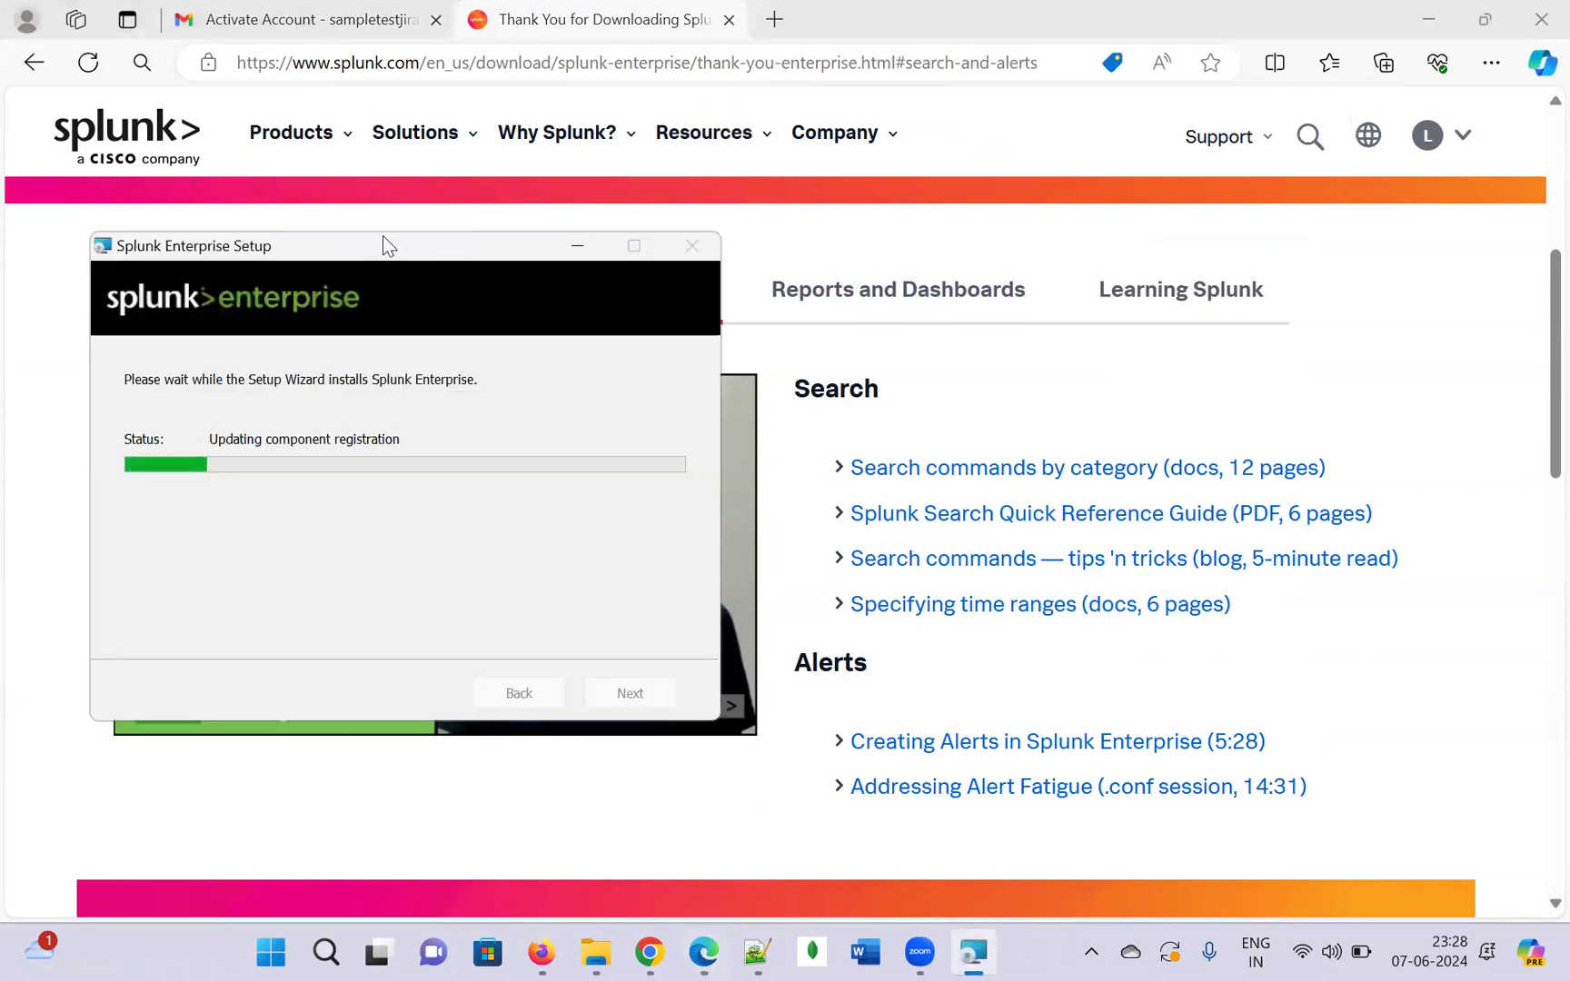
left_click_drag(383, 235, 214, 288)
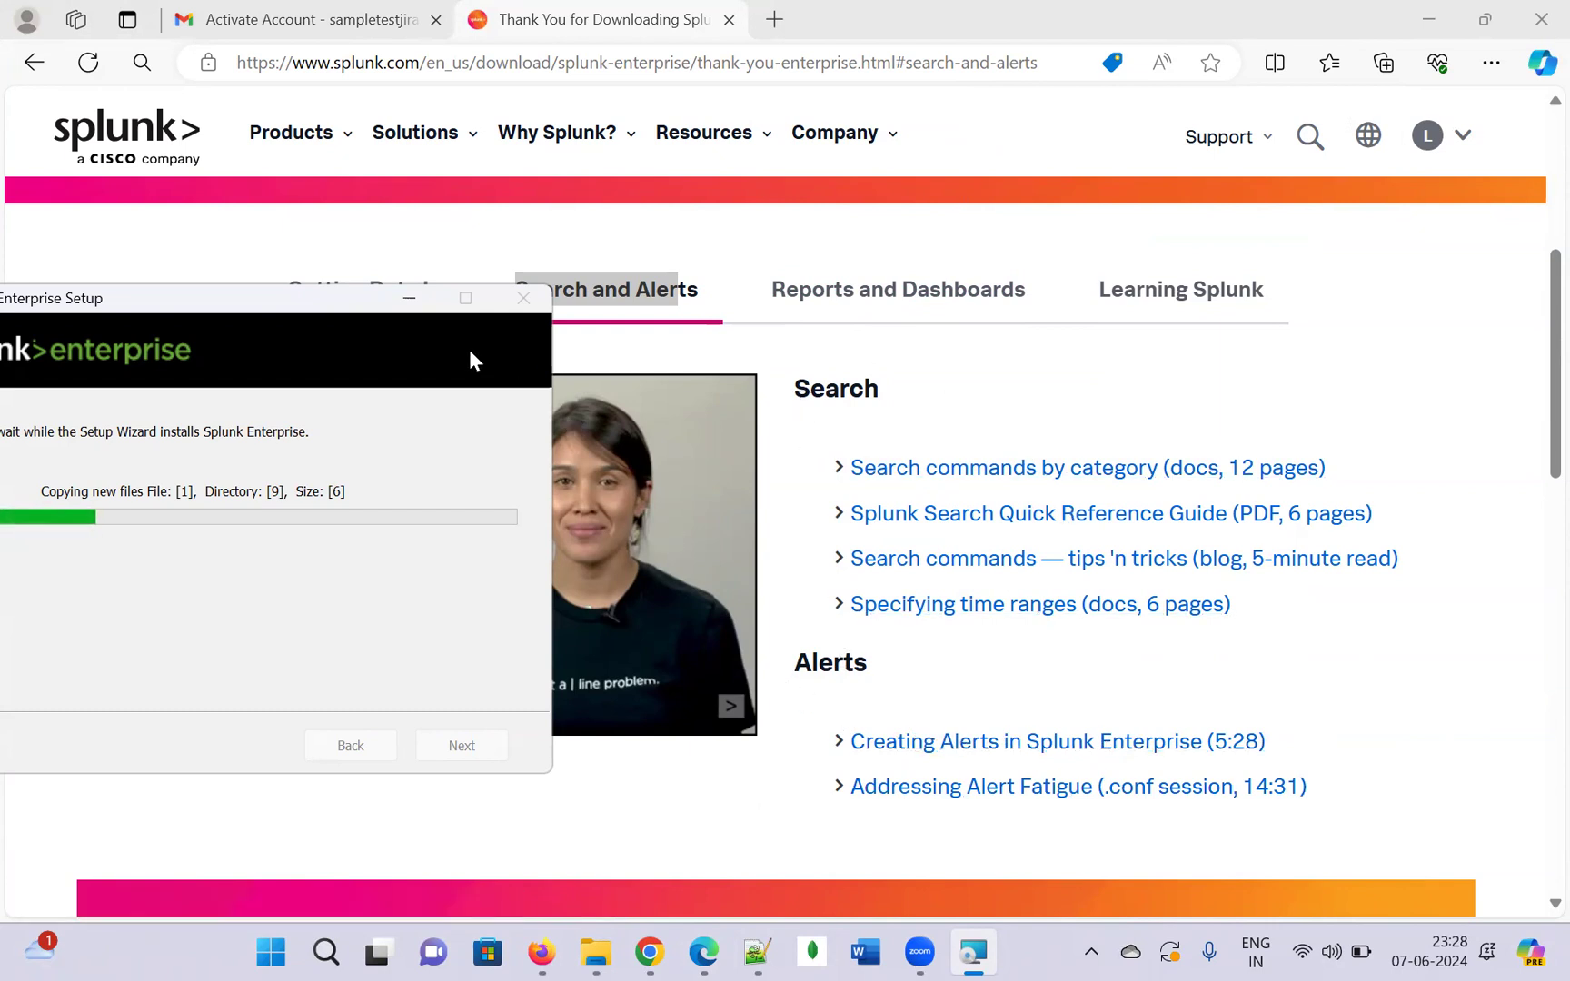
left_click(834, 290)
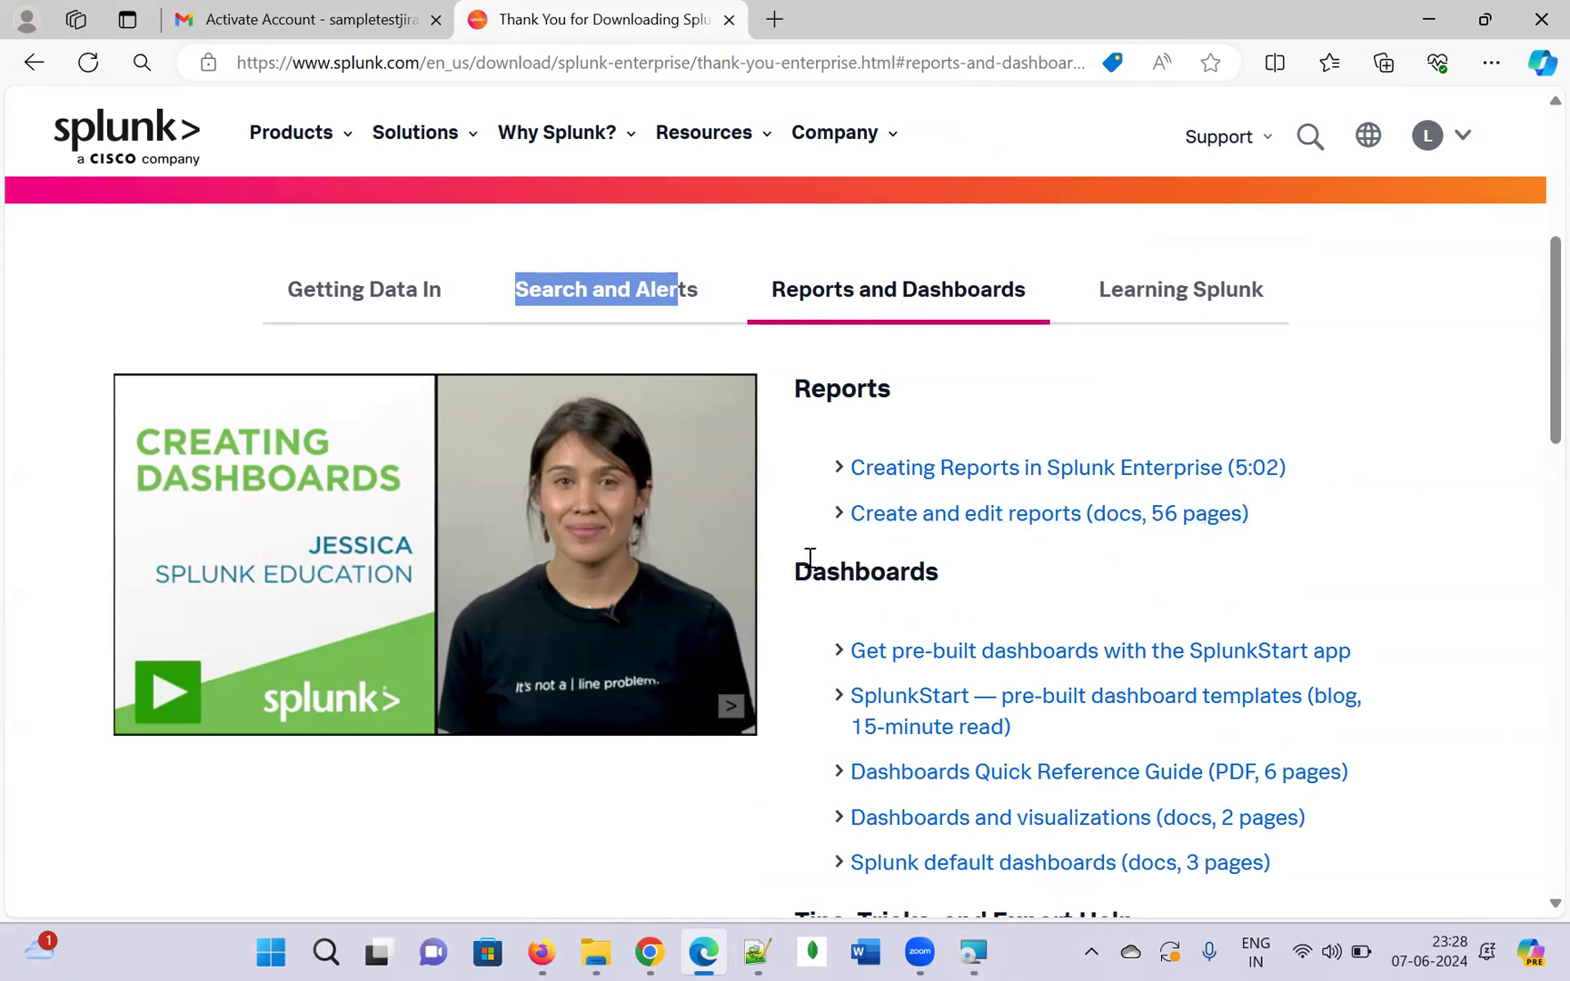
scroll(918, 666, "down", 1)
scroll(921, 668, "up", 1)
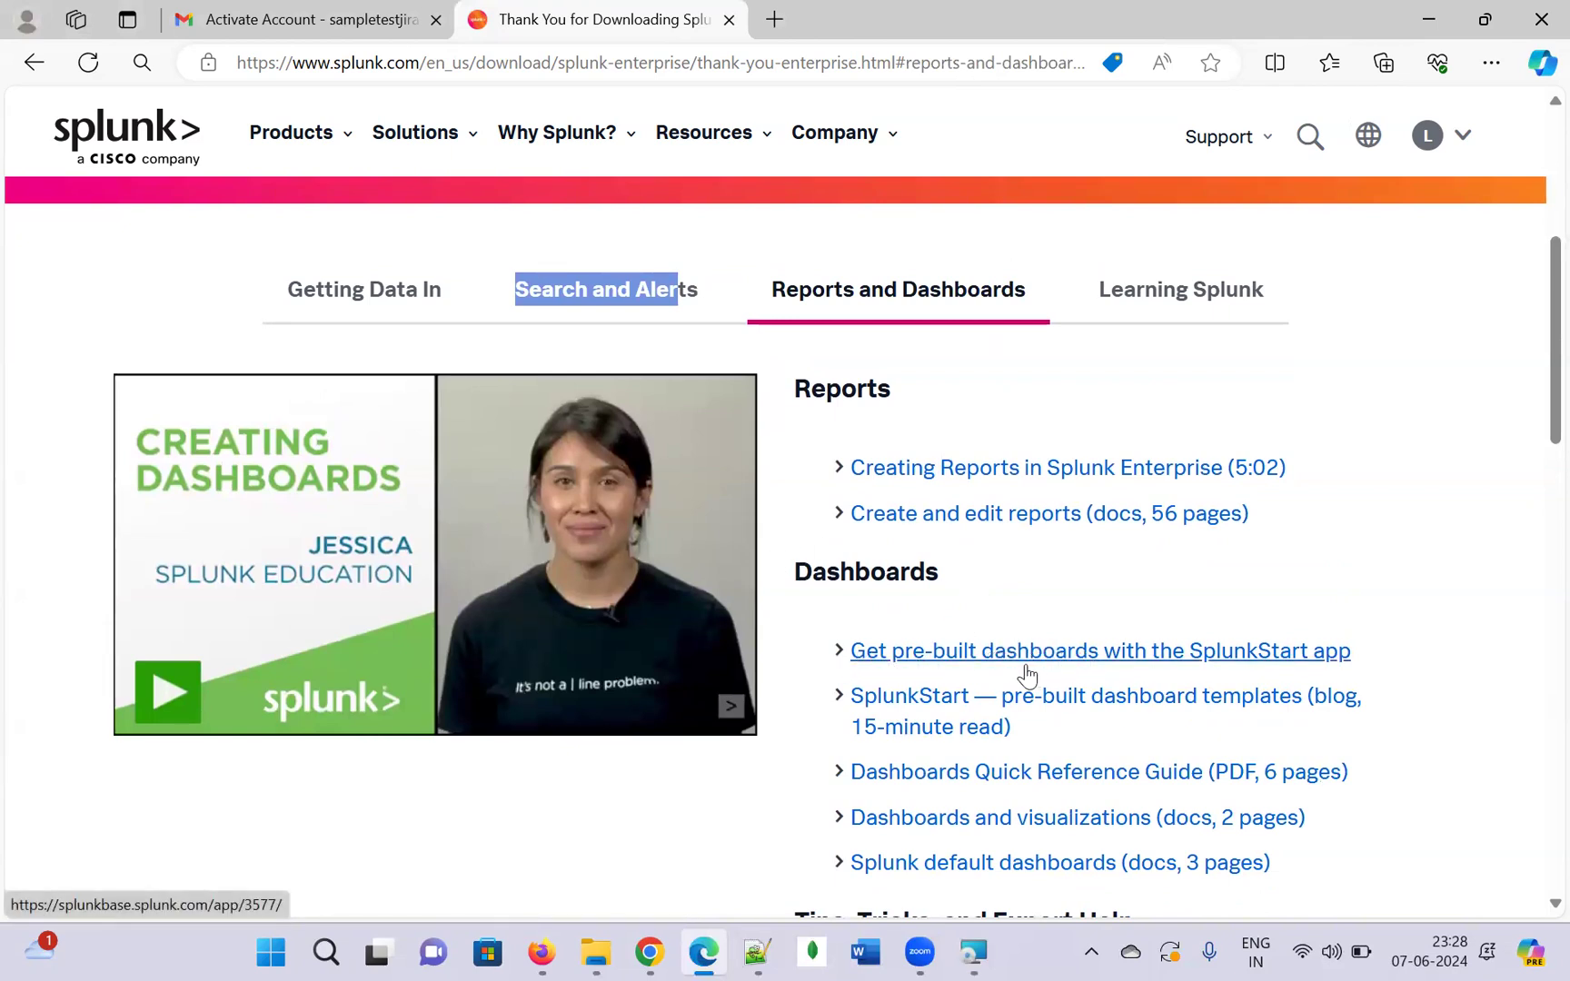
scroll(1022, 673, "down", 1)
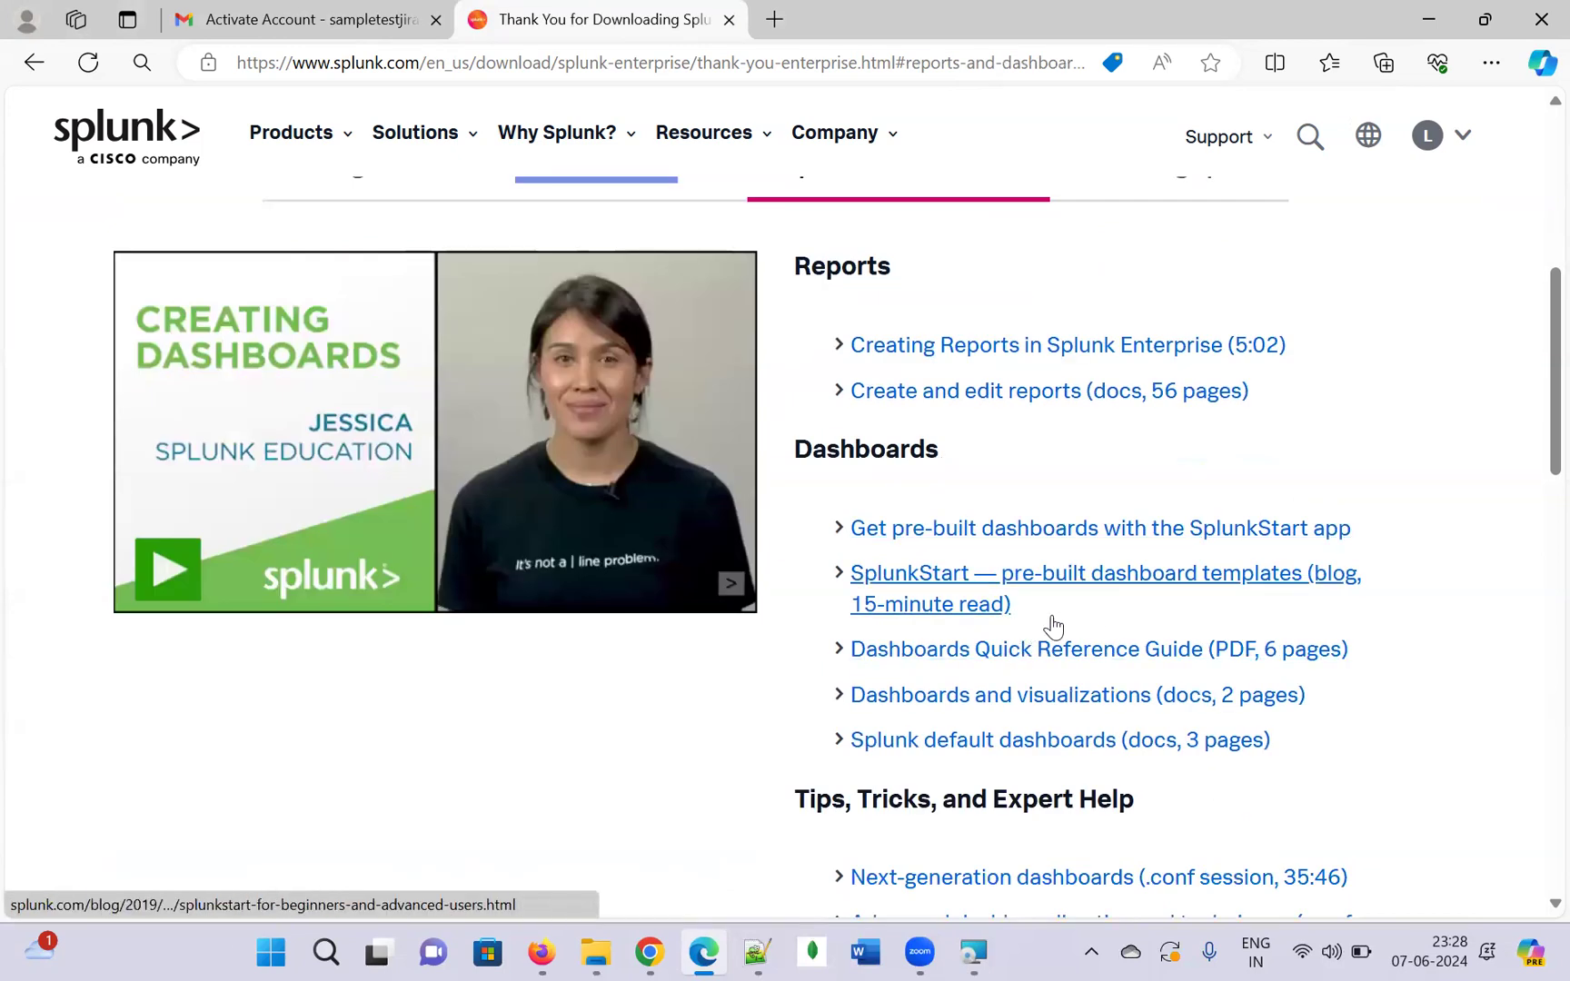
scroll(1054, 627, "down", 1)
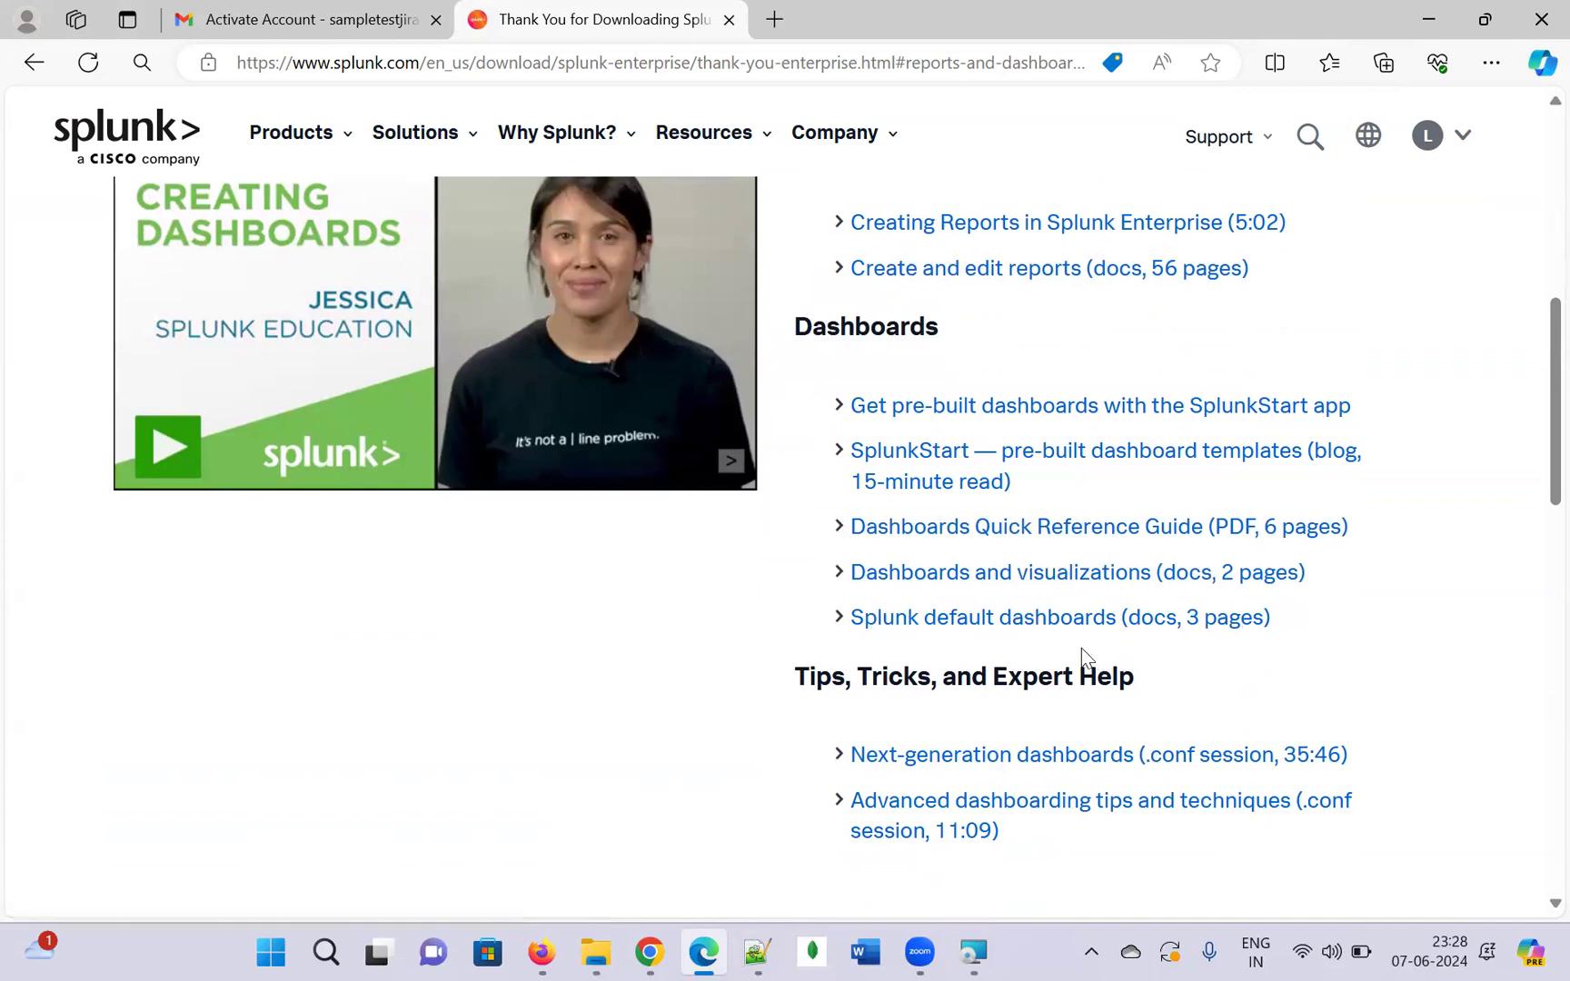
scroll(1051, 617, "down", 1)
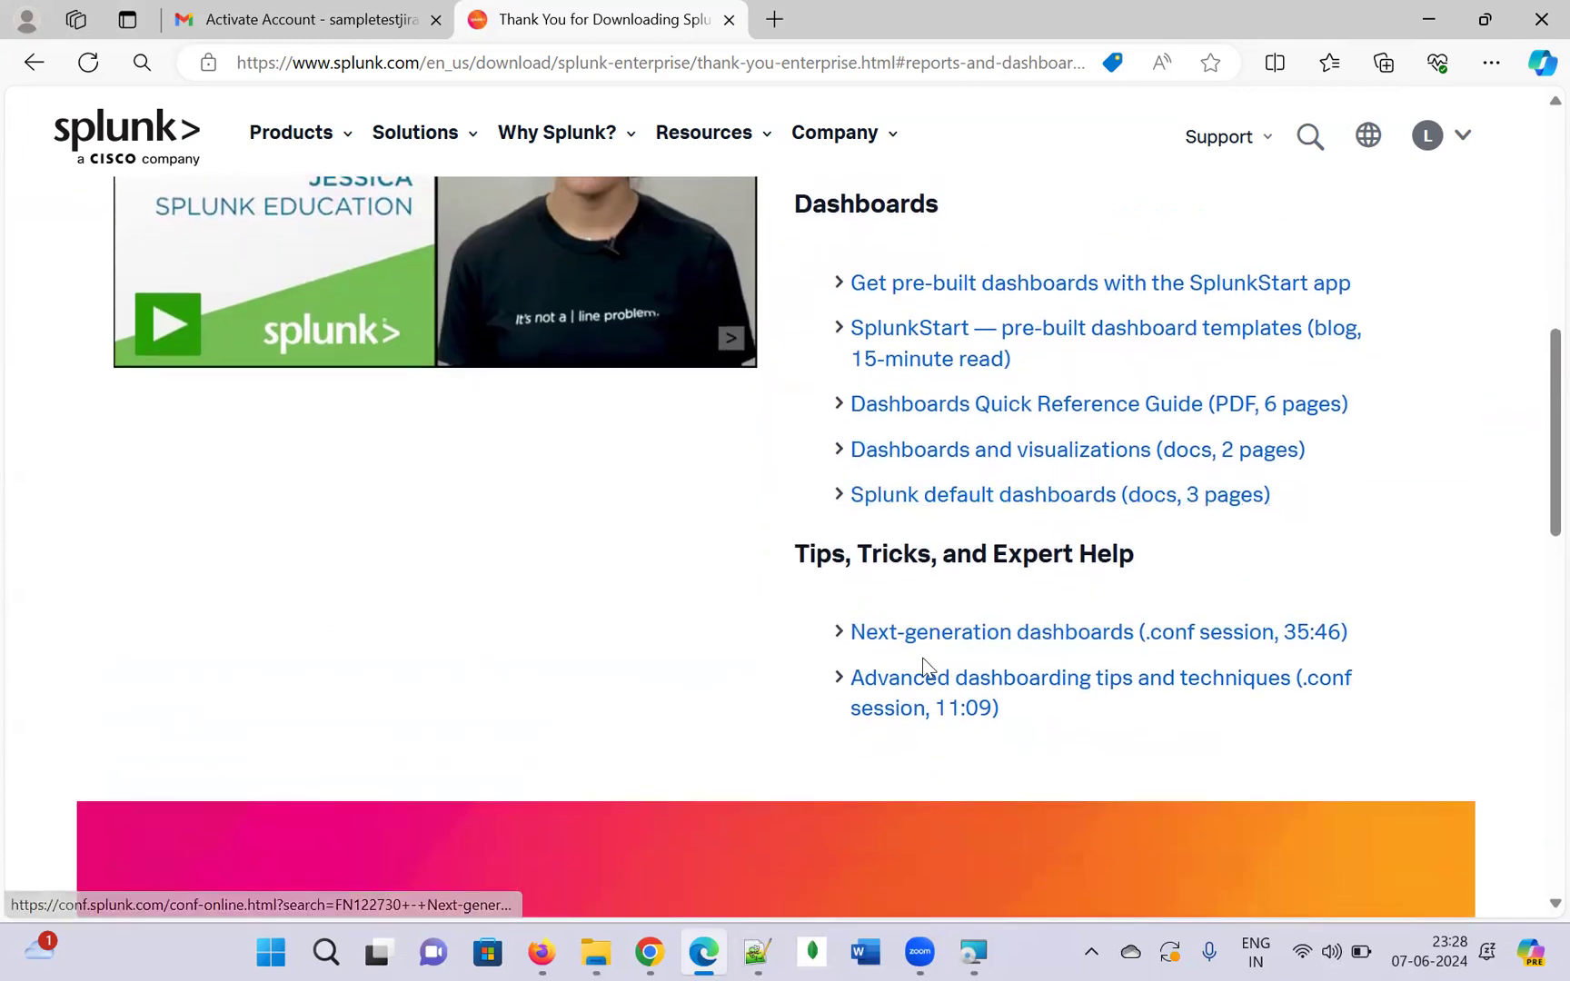
scroll(923, 667, "up", 7)
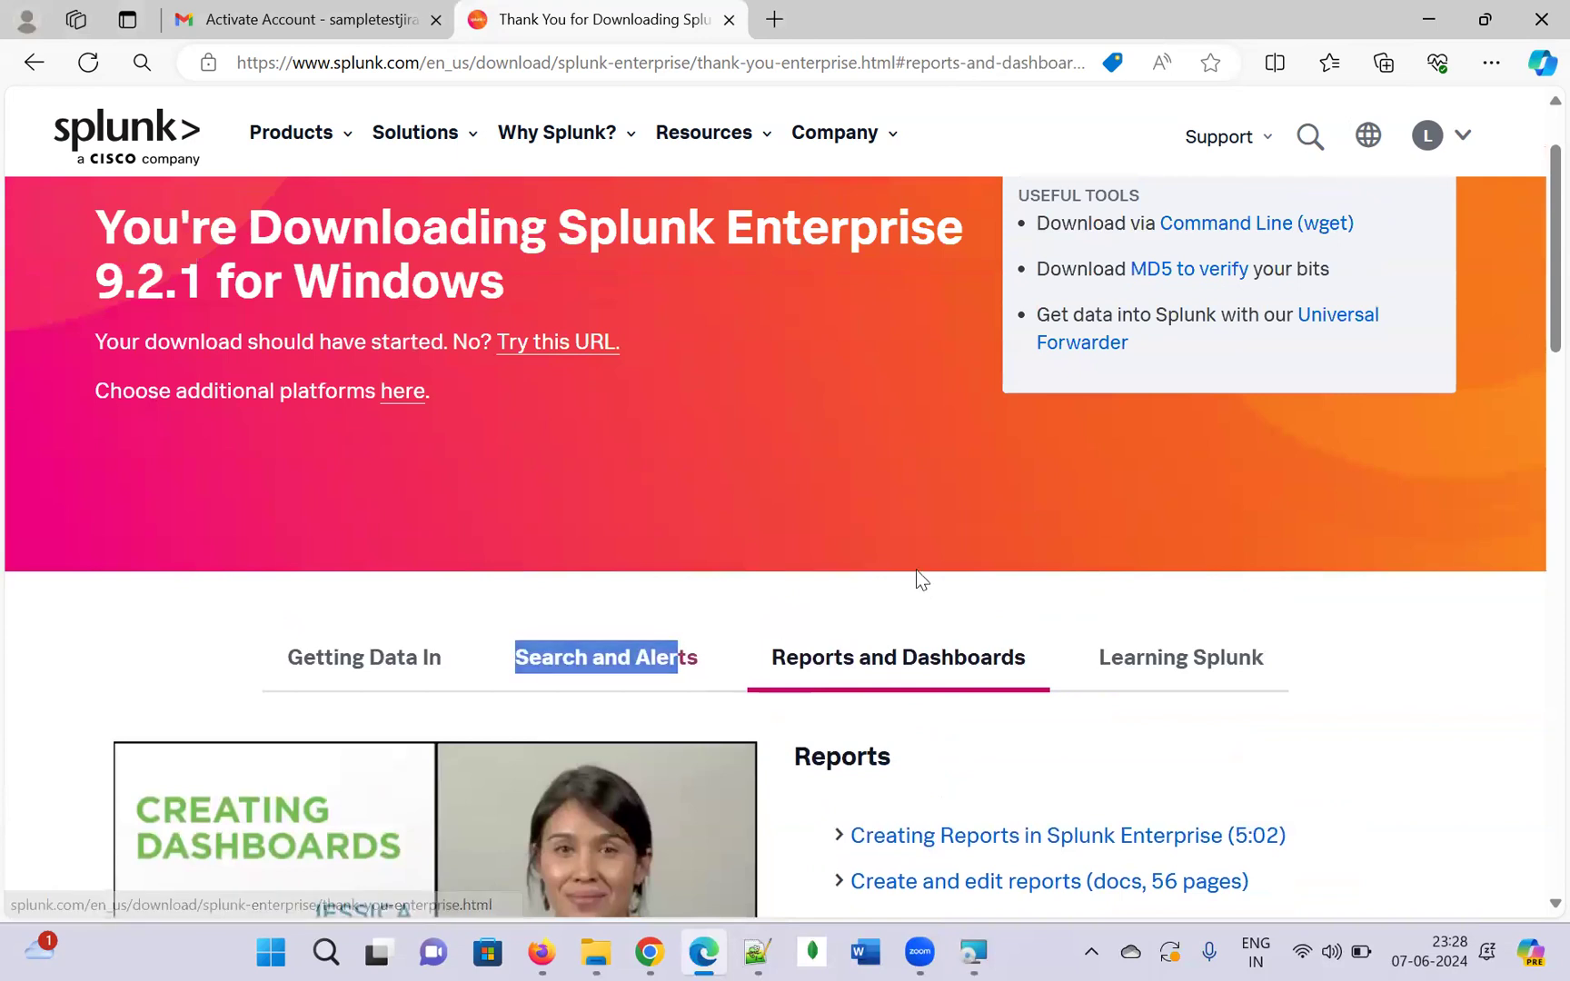
scroll(918, 579, "up", 1)
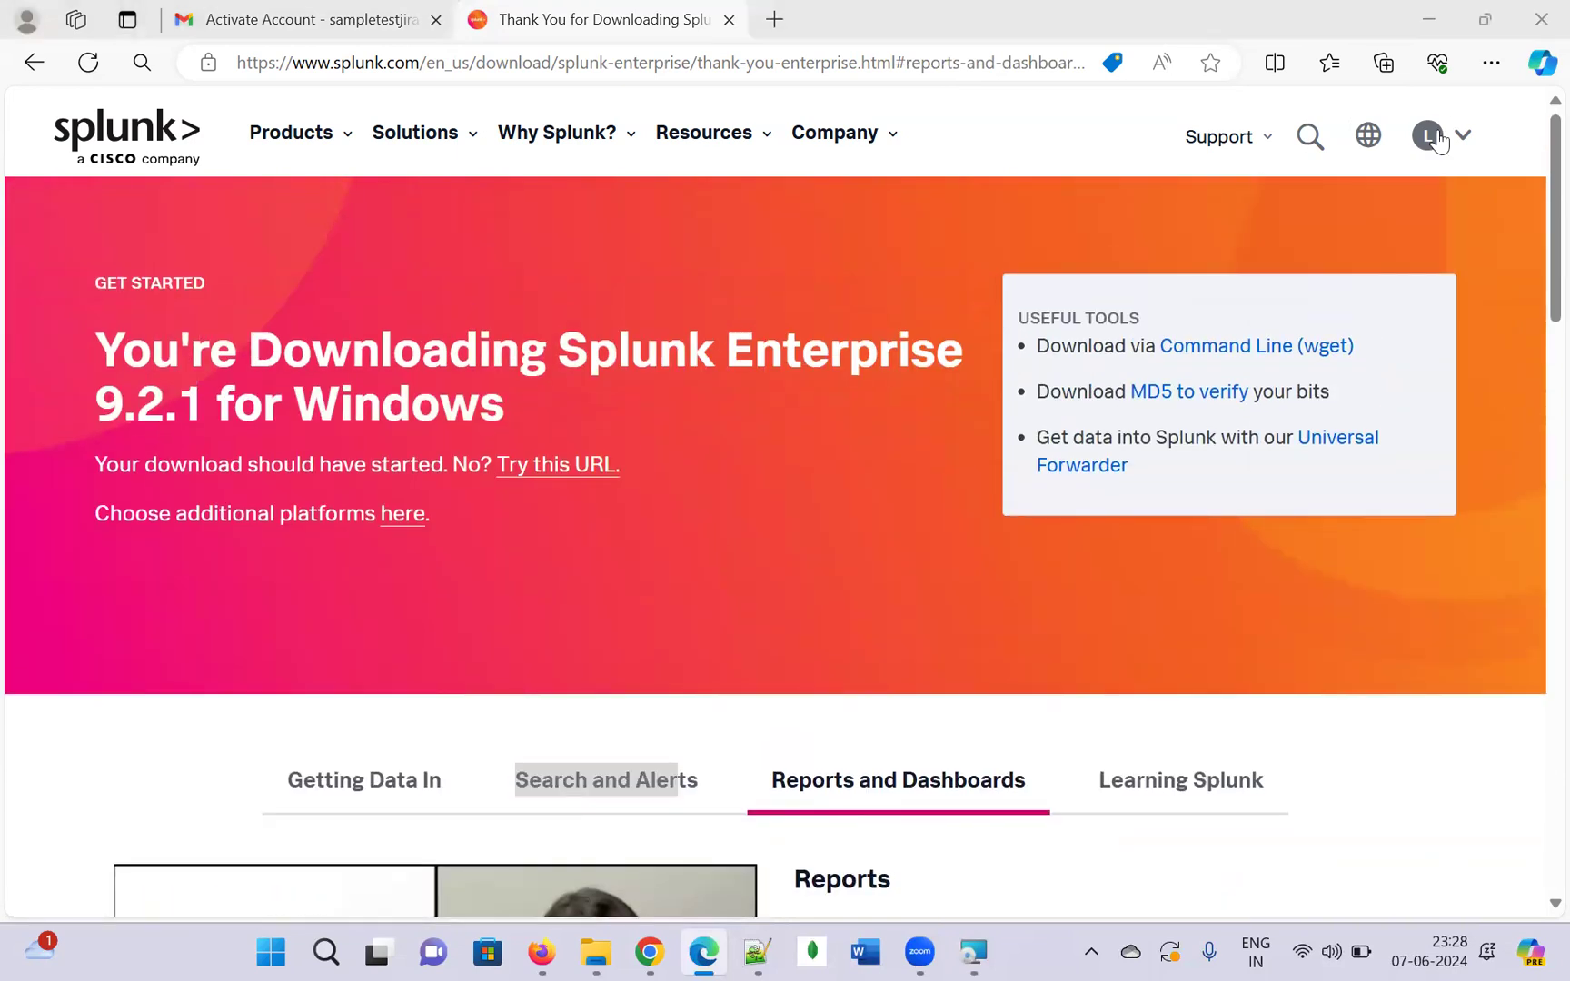
mouse_move(1191, 165)
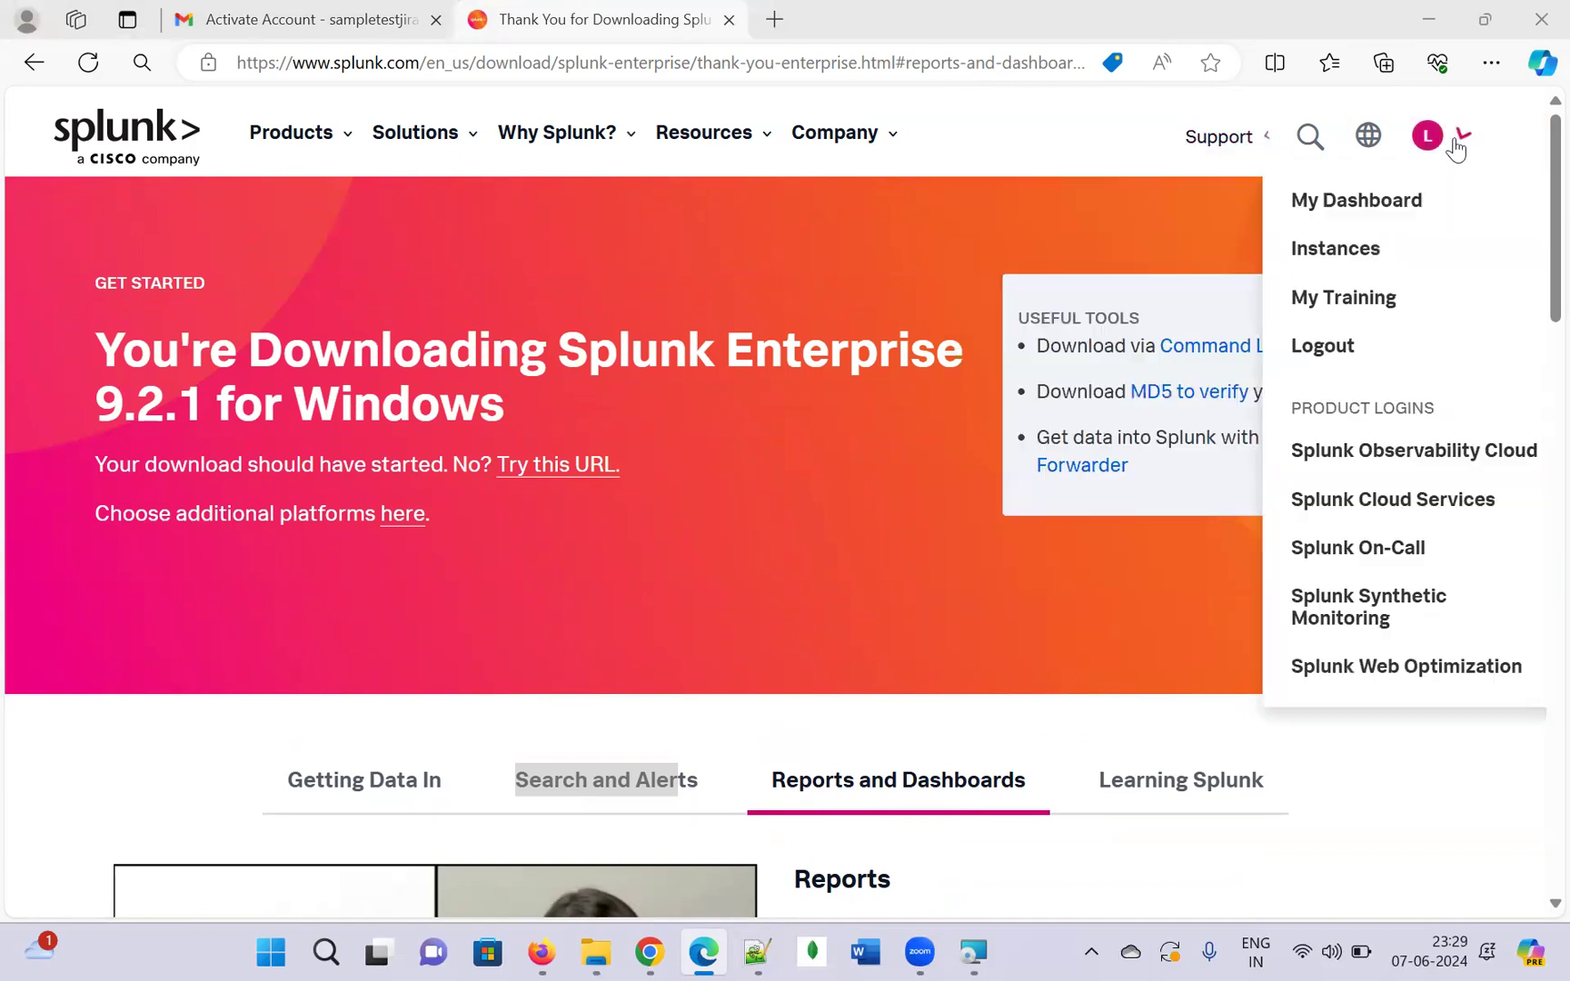
mouse_move(1390, 116)
mouse_move(1461, 138)
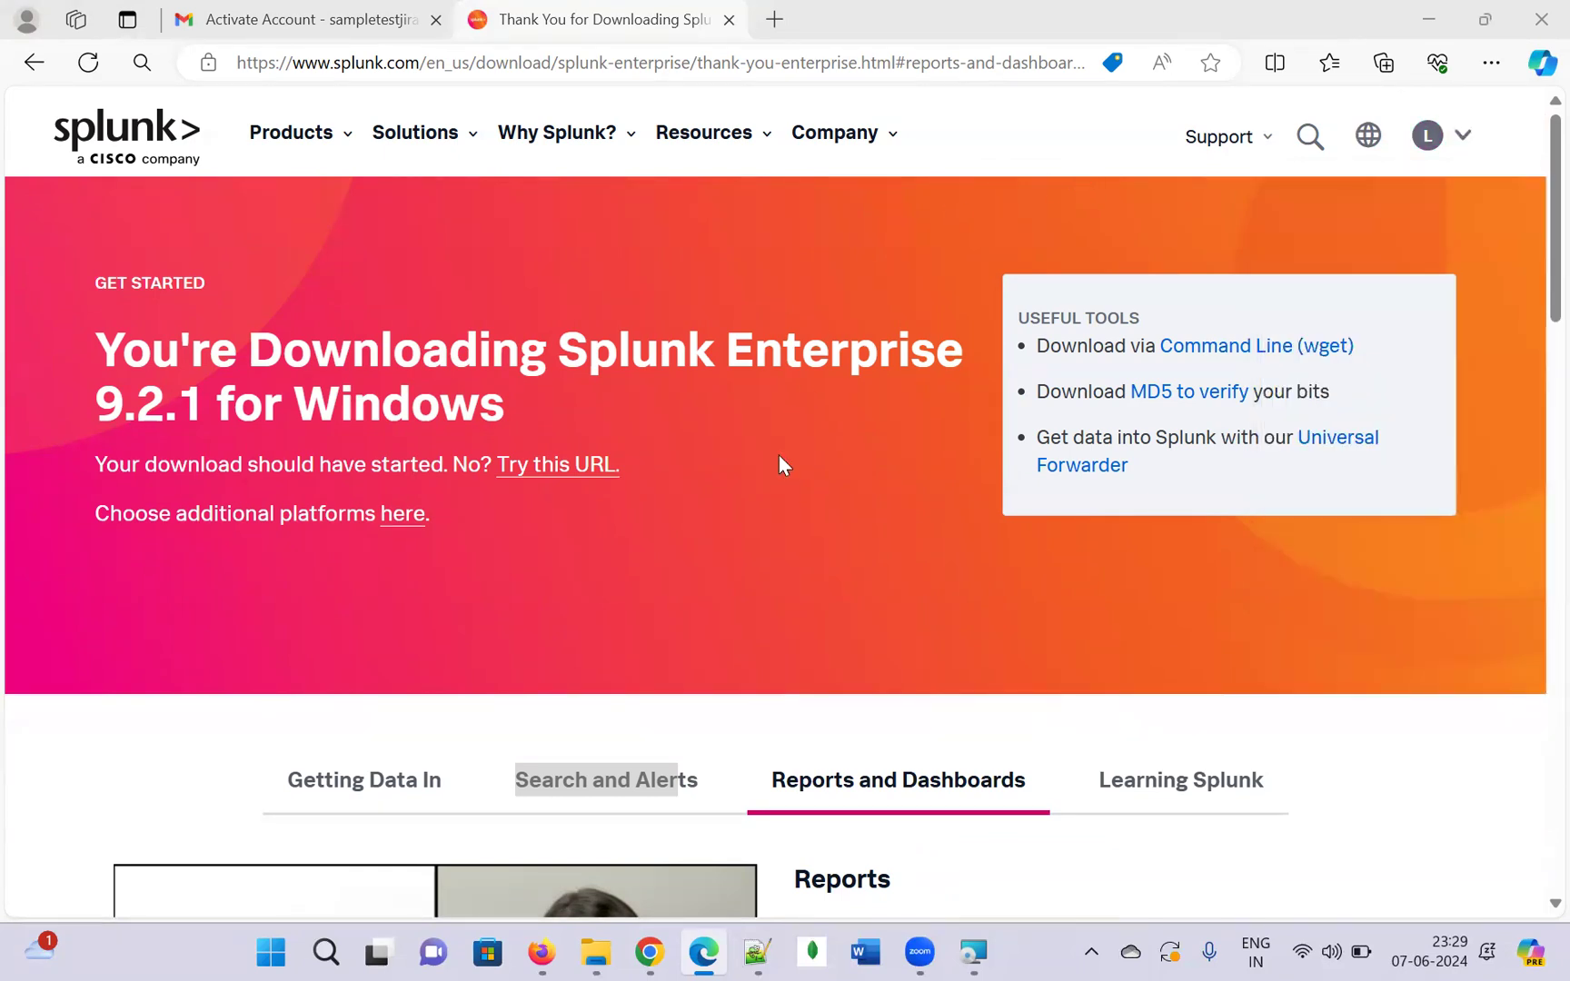
scroll(778, 465, "down", 3)
scroll(747, 523, "up", 3)
Move the Setup window fully on screen and monitor it until Splunk reports a successful install.
left_click(973, 952)
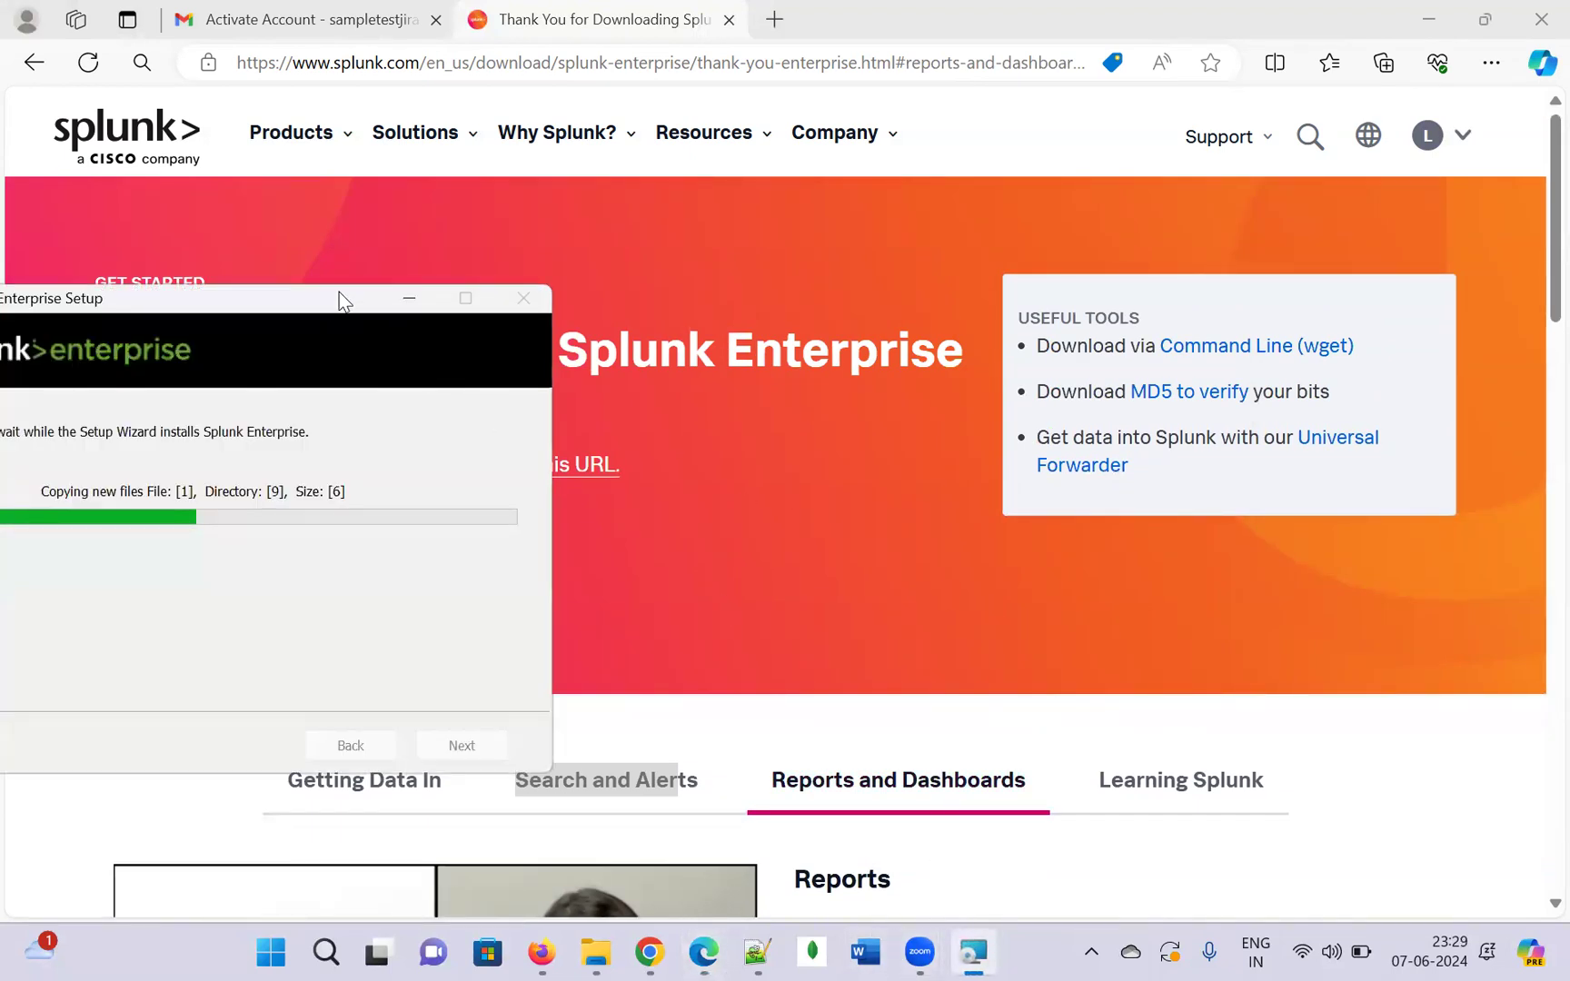
left_click_drag(340, 301, 640, 206)
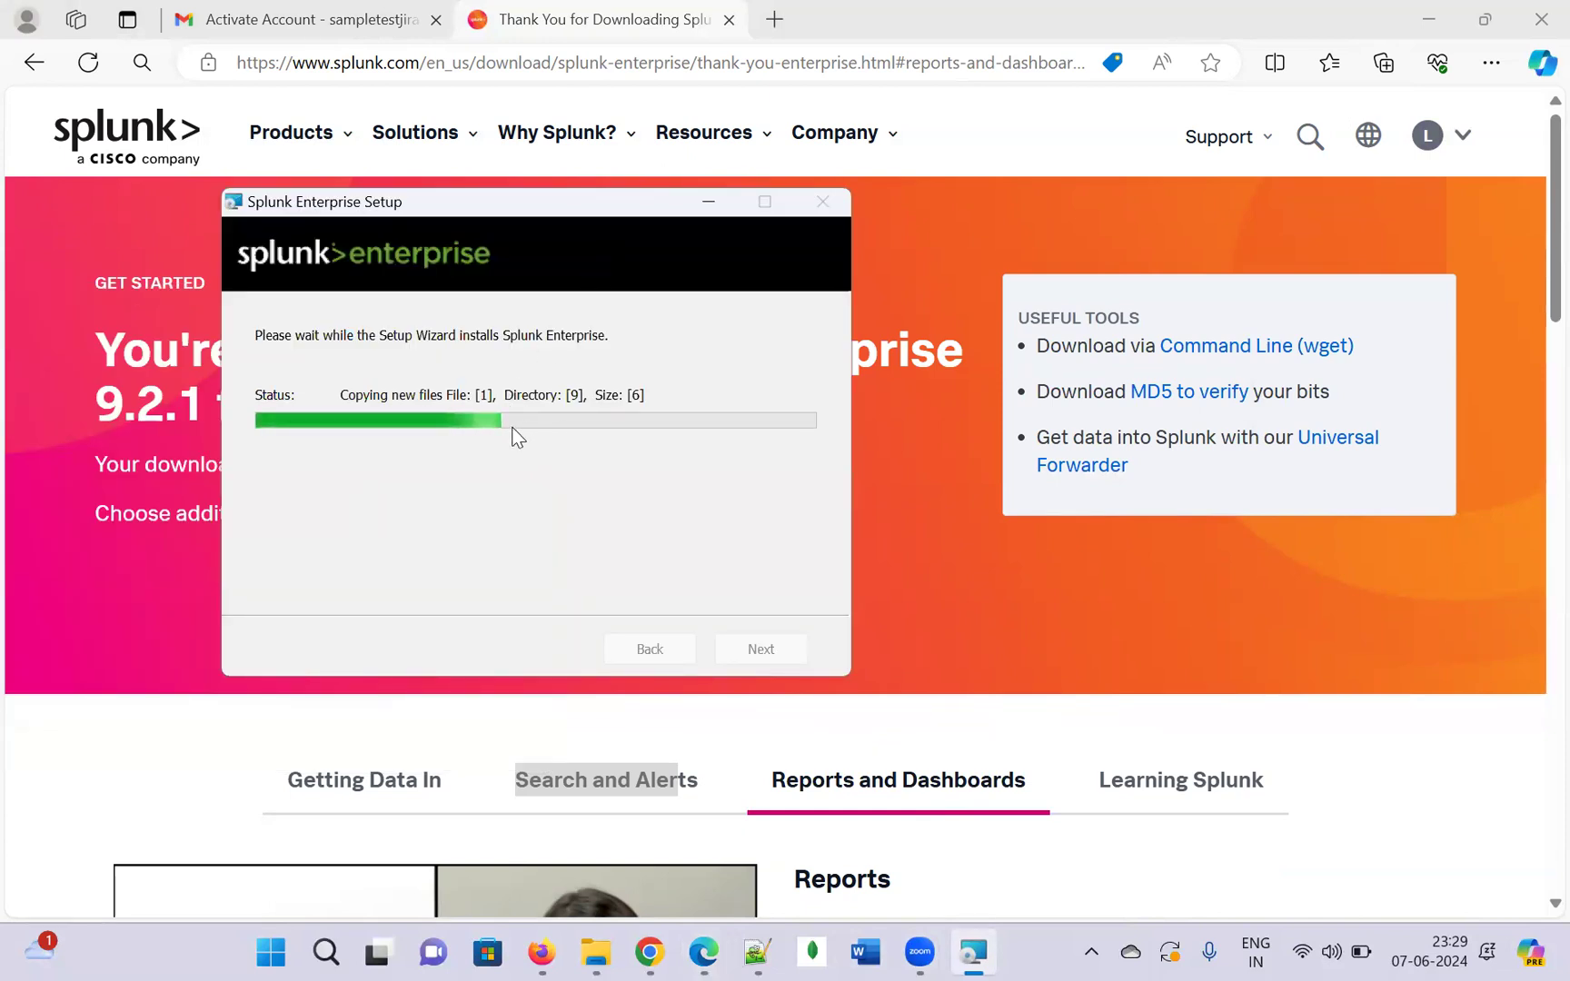
left_click(708, 203)
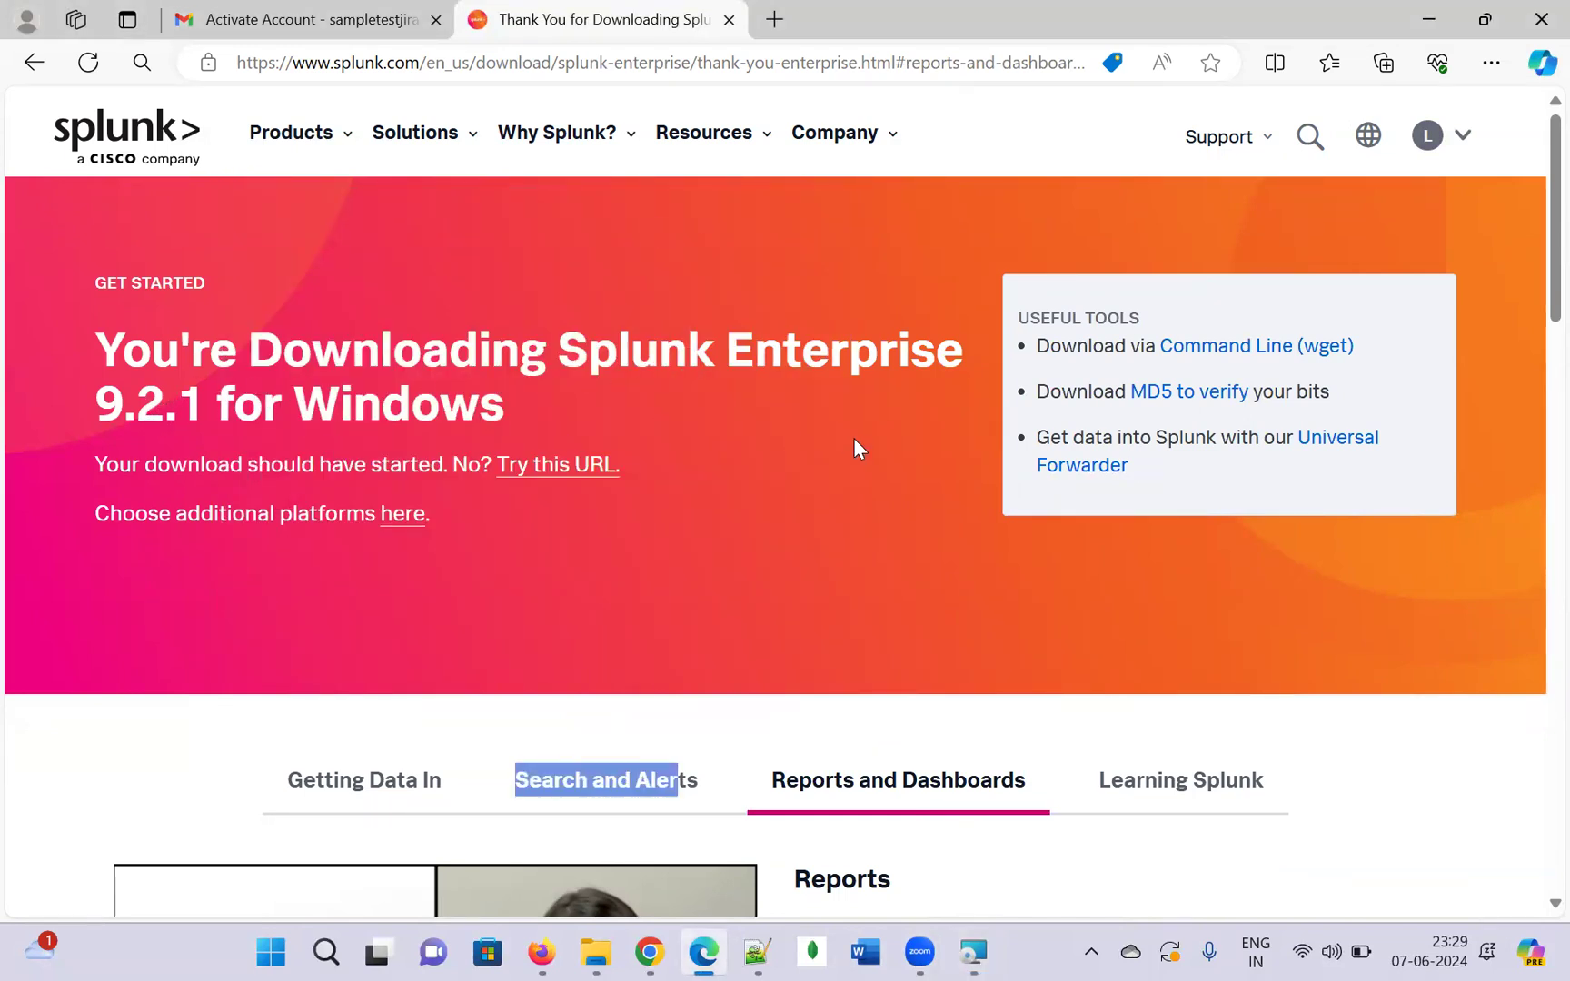
left_click(973, 951)
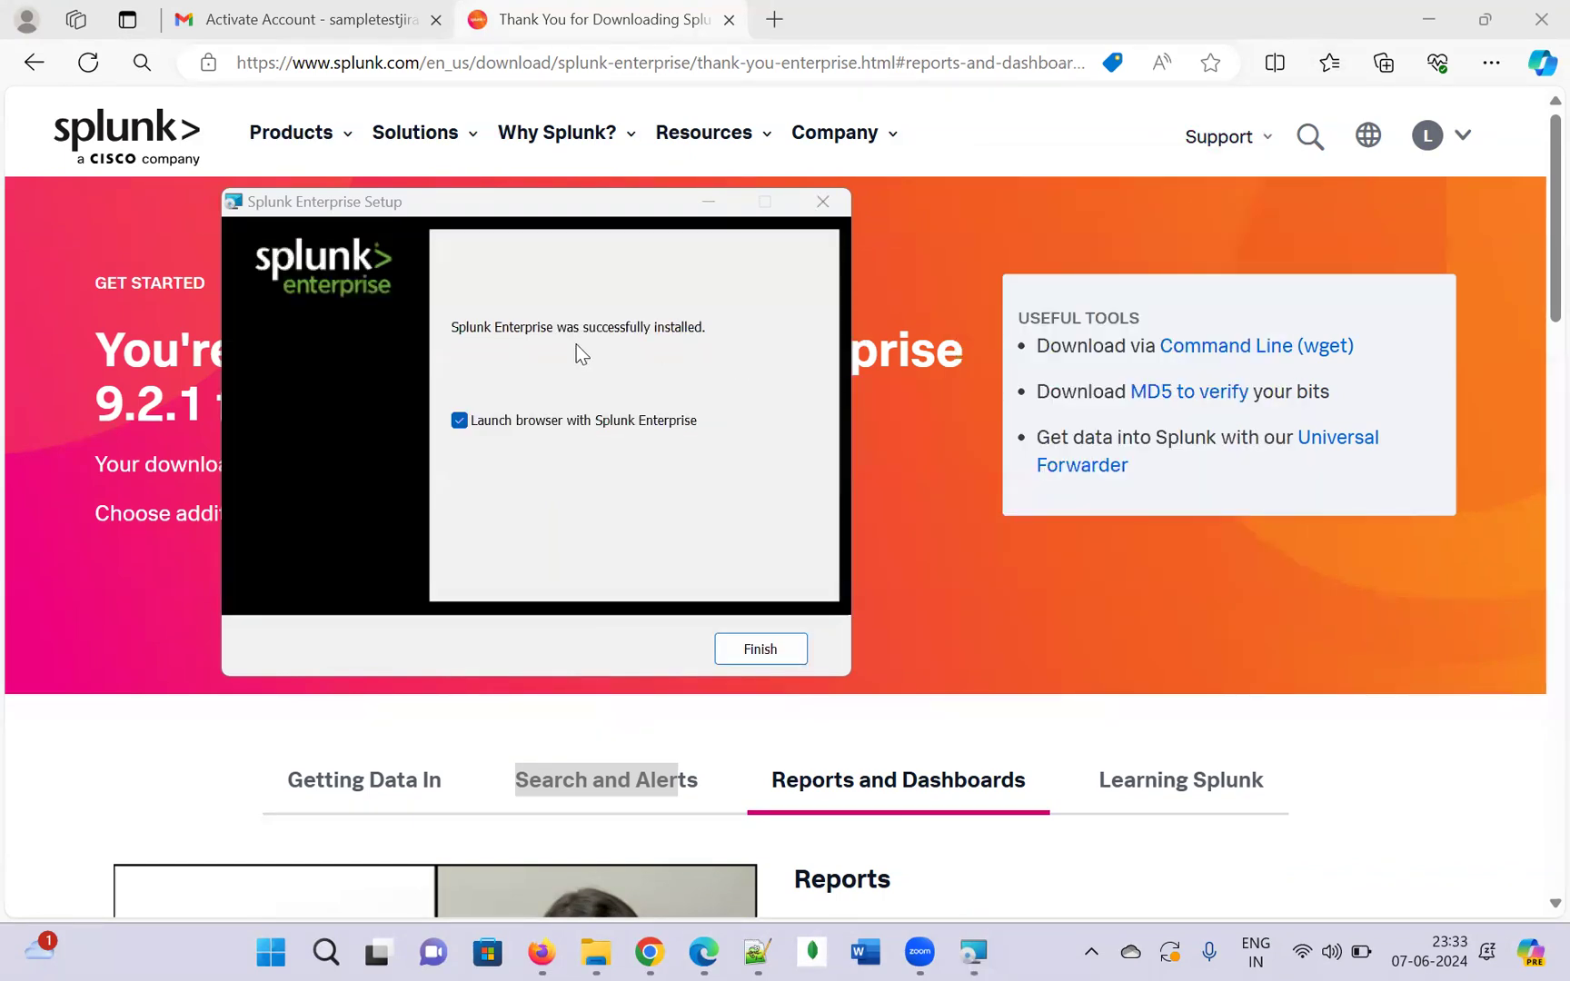
left_click(758, 952)
Finish the wizard with 'Launch browser with Splunk Enterprise' checked, opening the 127.0.0.1:8000 login page.
left_click(974, 952)
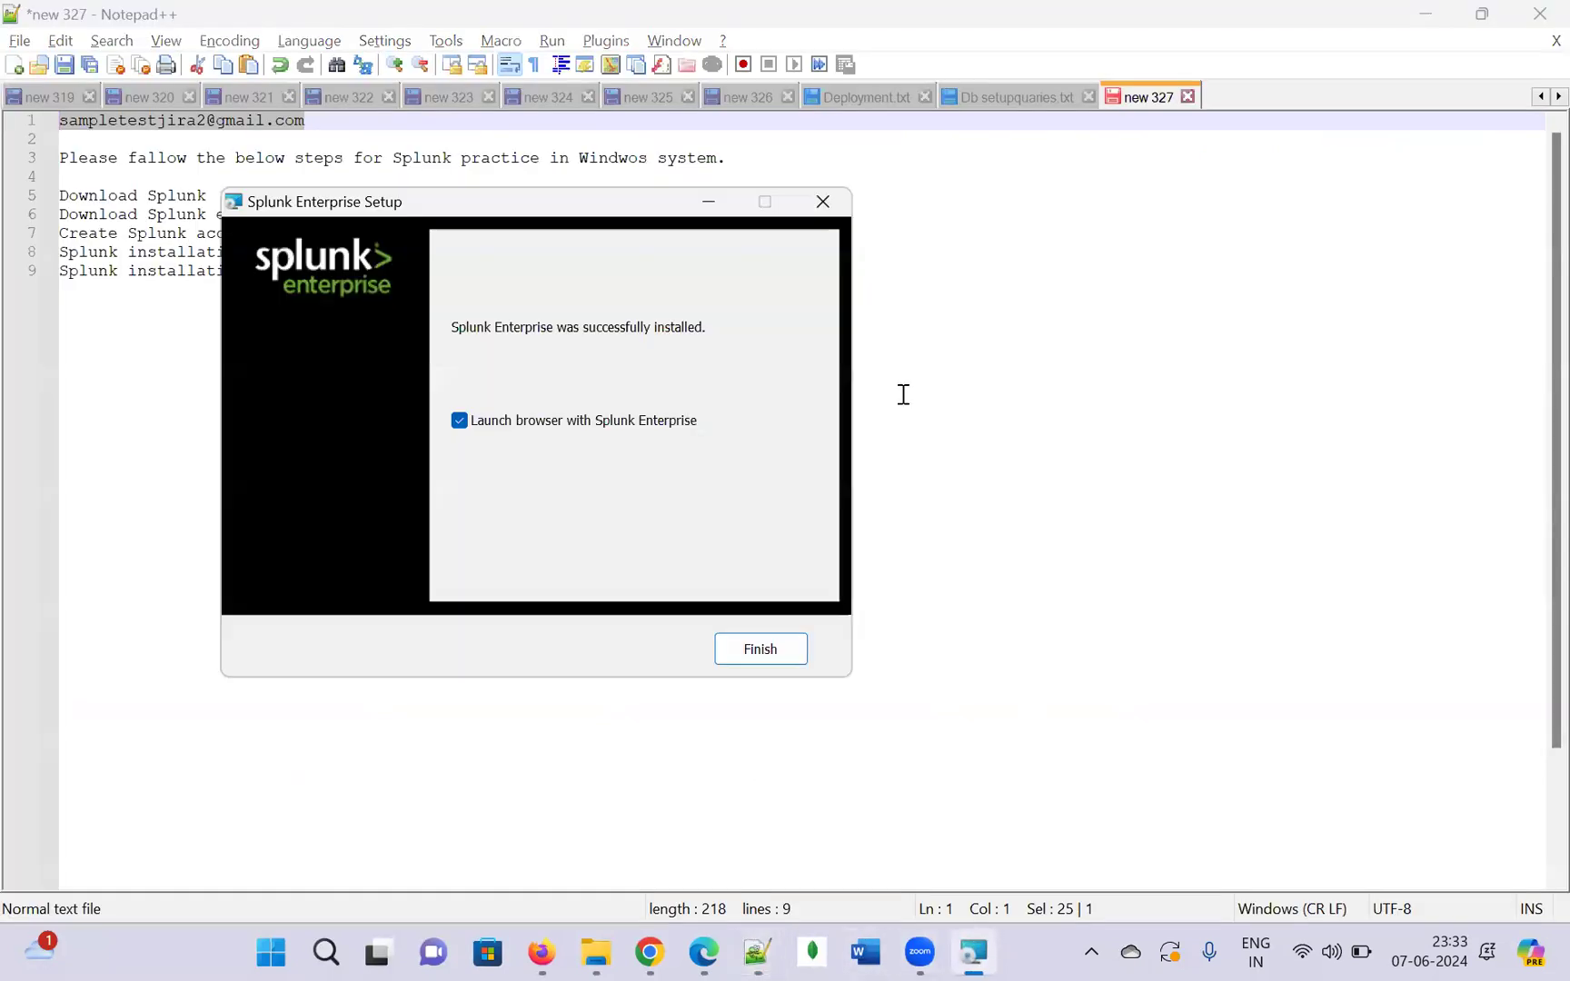
left_click_drag(522, 205, 889, 222)
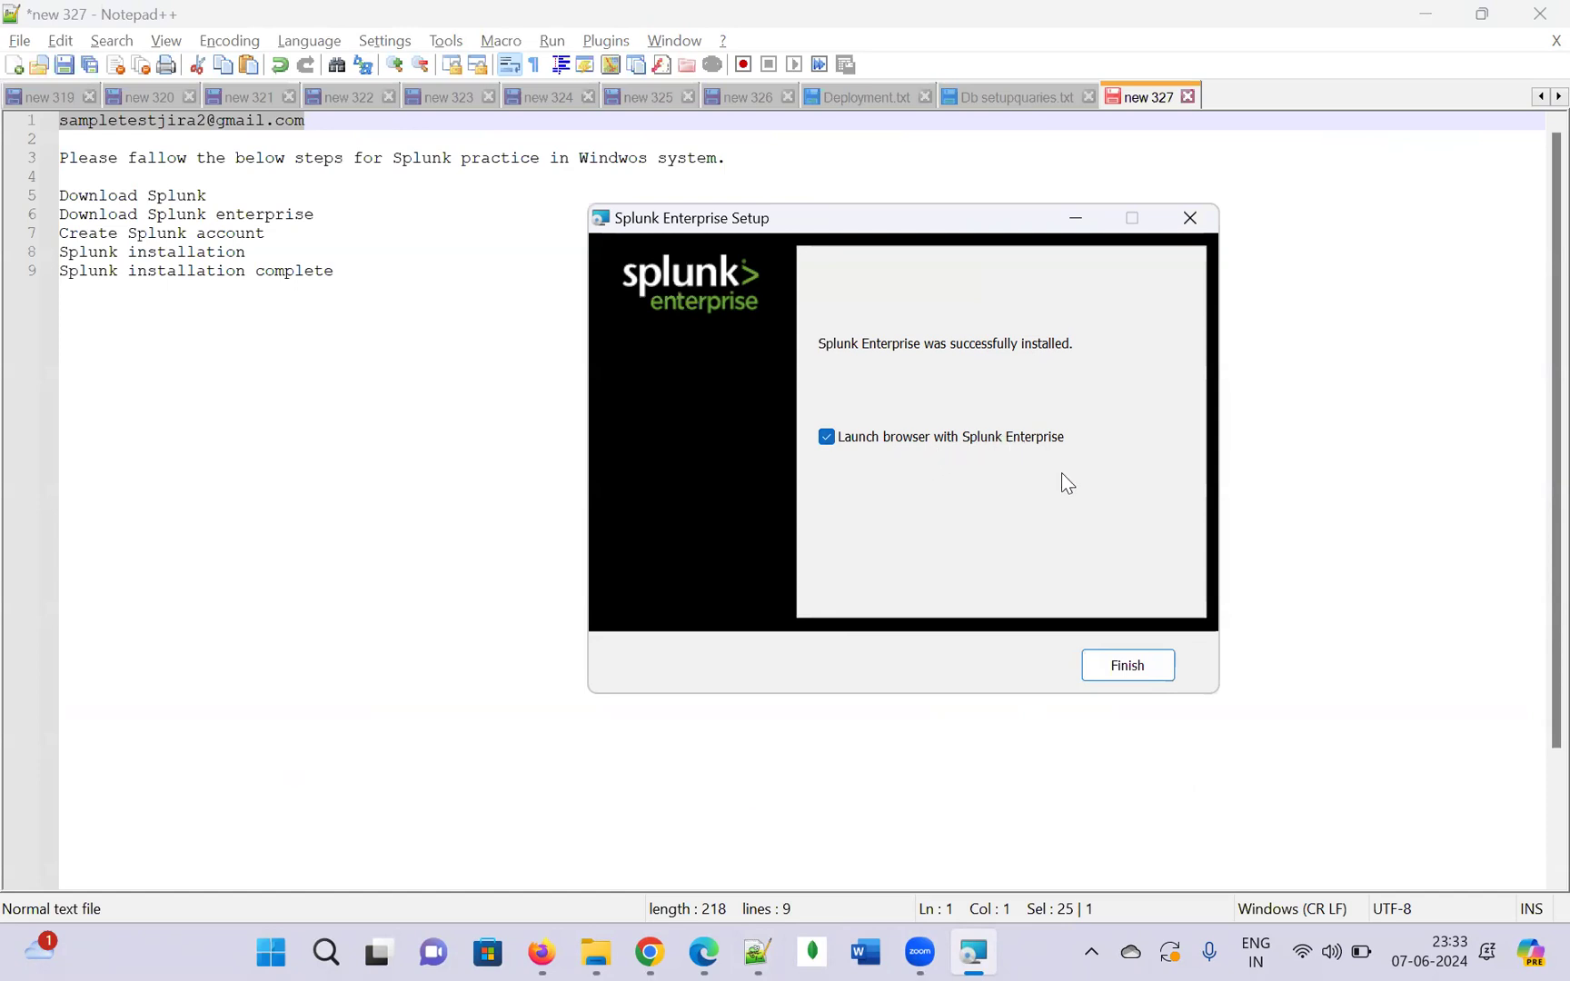
left_click(1128, 666)
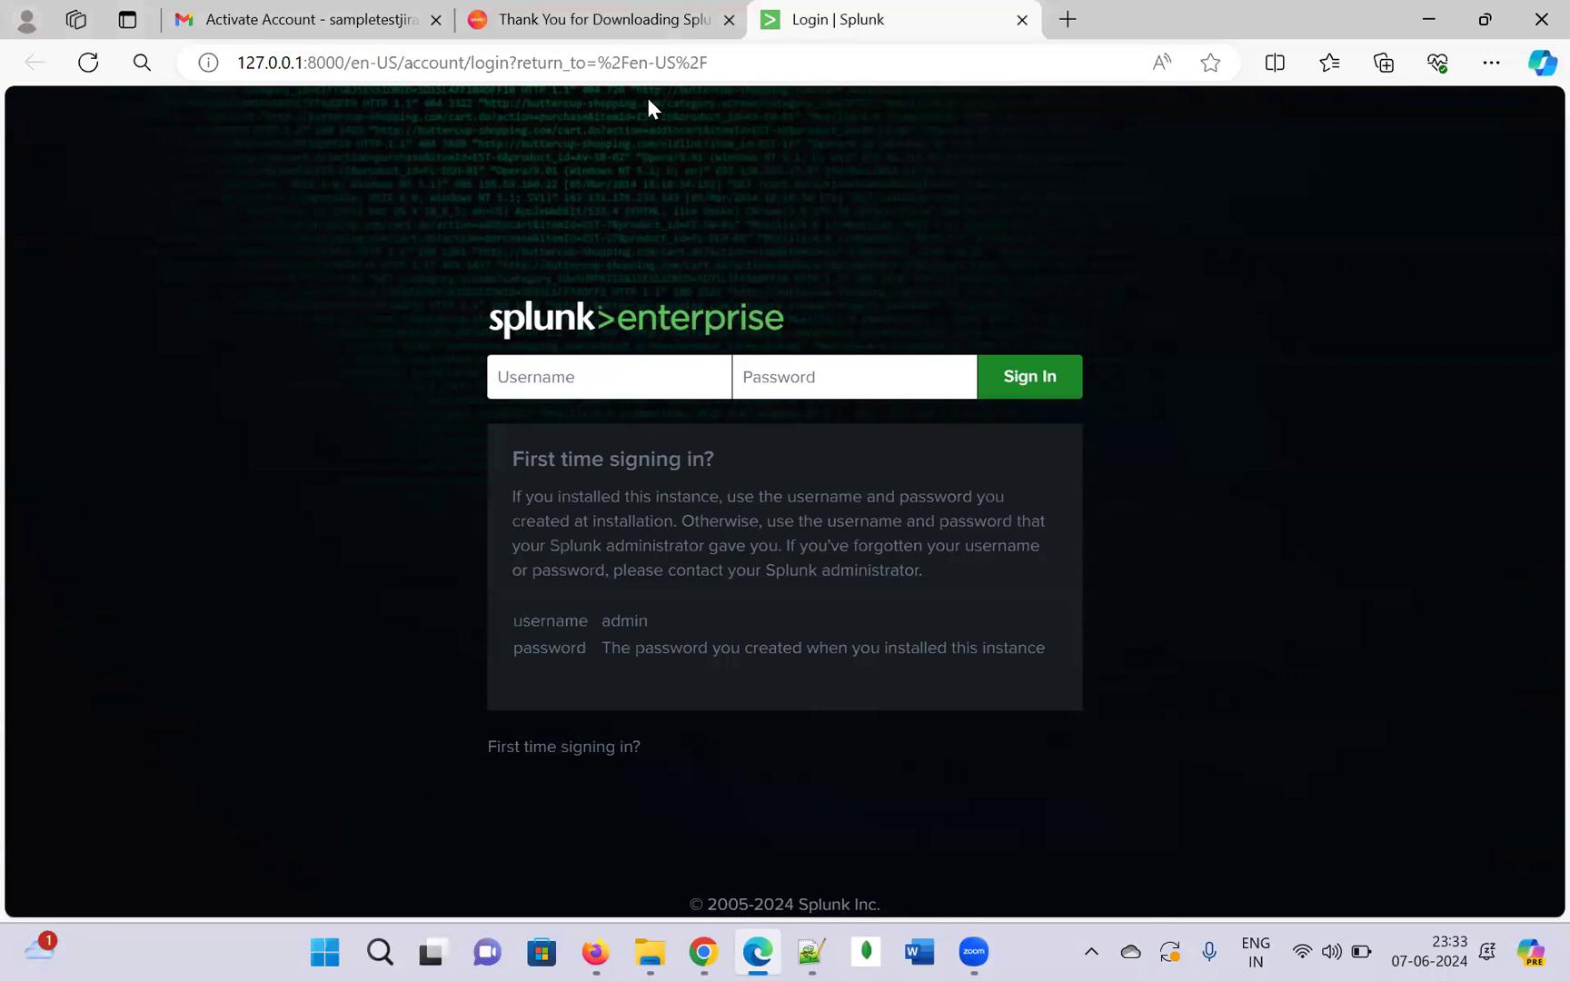
Enter the Splunk account username and password on the login form and submit.
left_click(604, 386)
type("urabiad")
type("ademy")
left_click(768, 376)
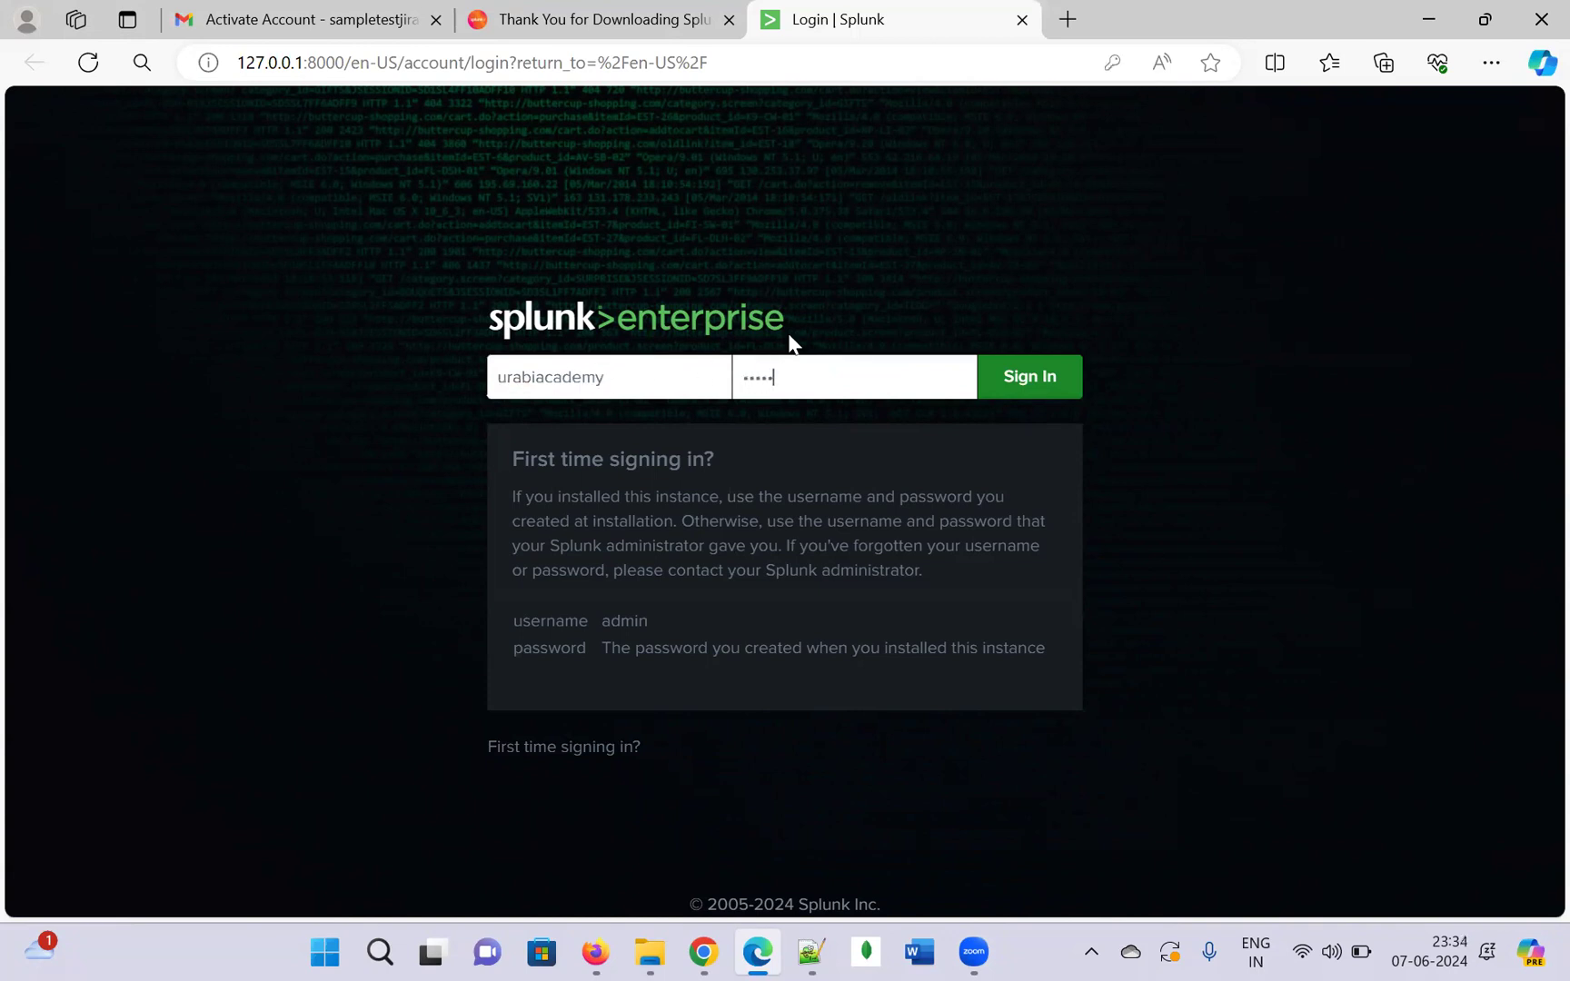
key("Return")
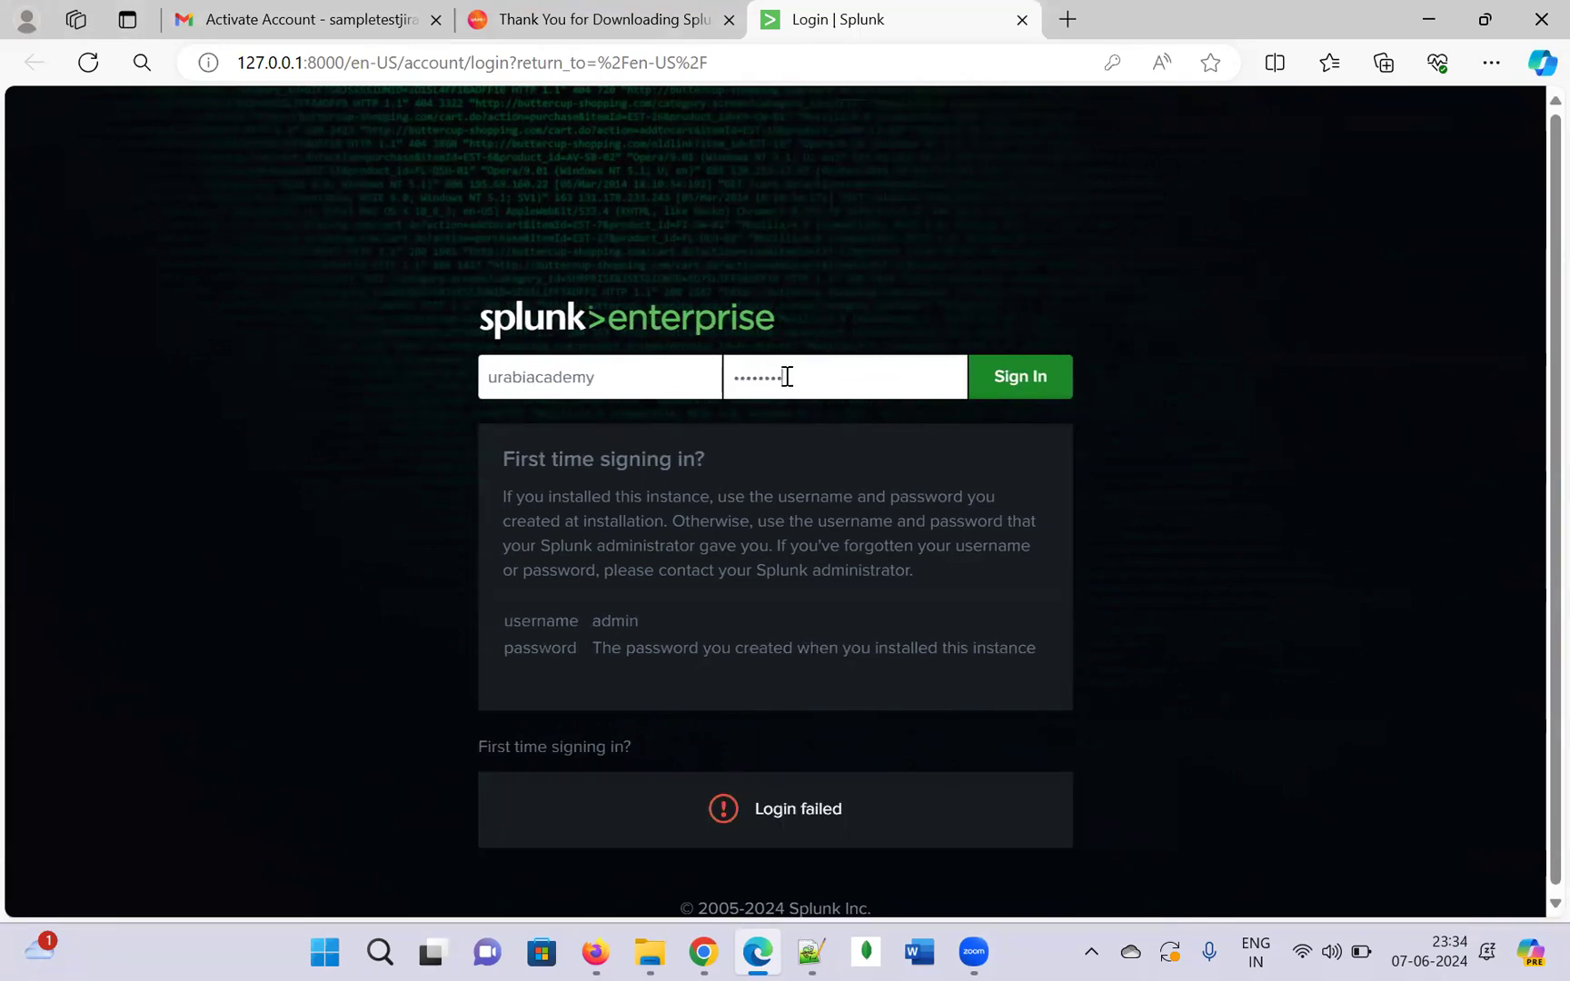
Retry Sign In after 'Login failed' and check the entered username for a typo.
left_click(1009, 393)
left_click(523, 376)
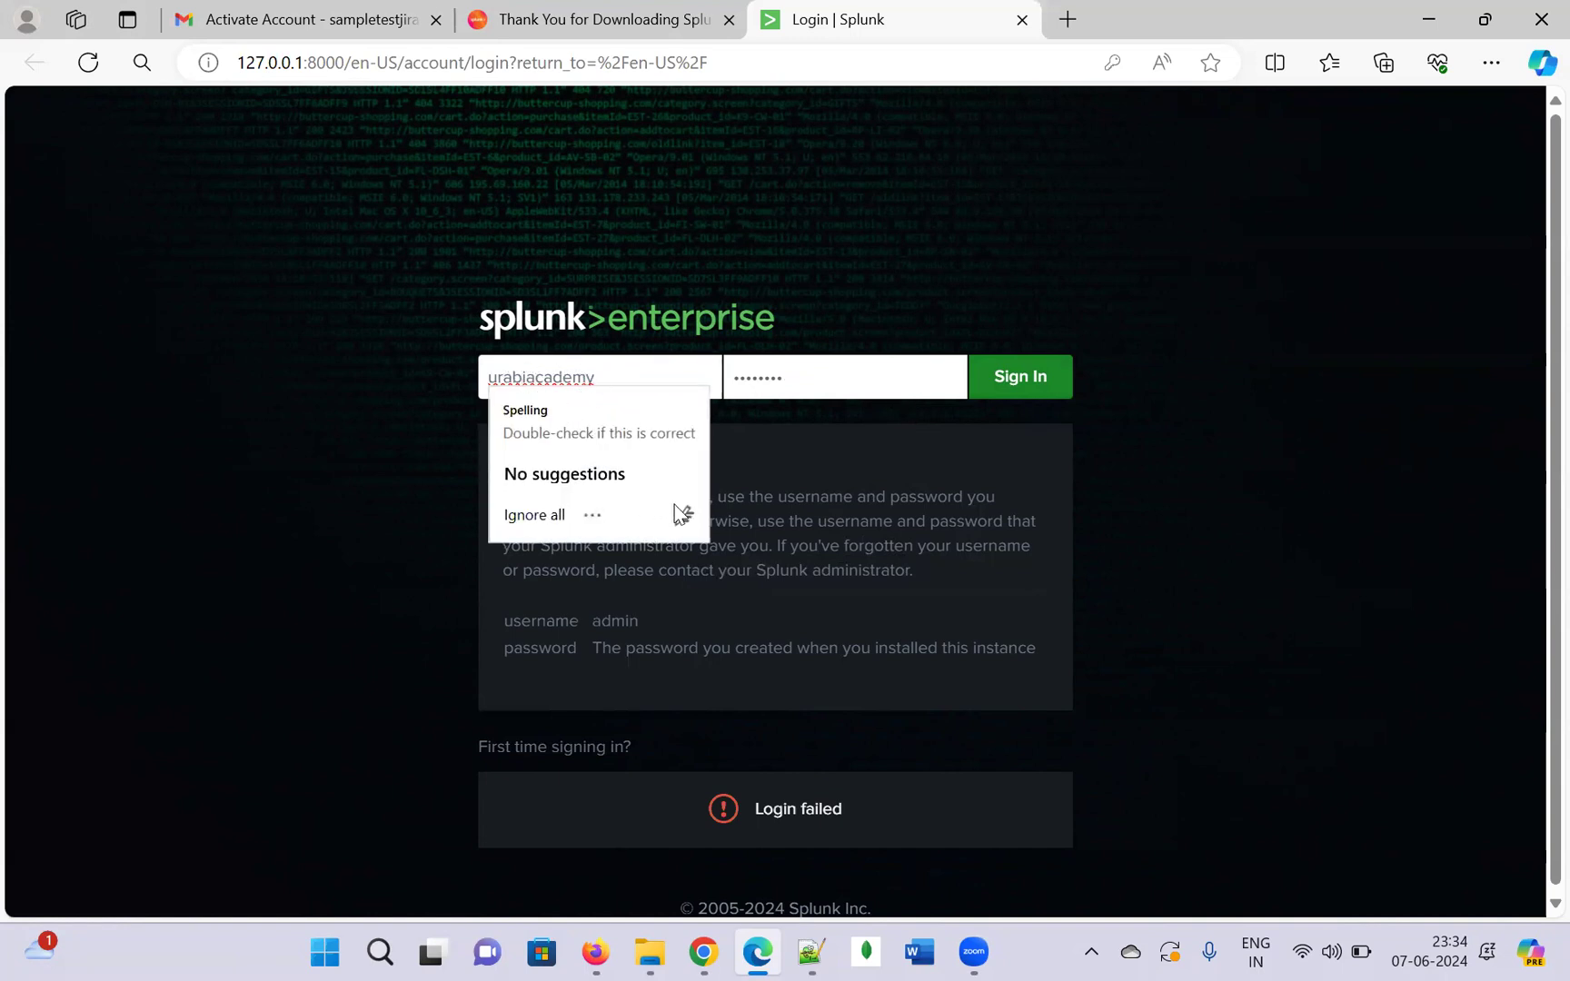
left_click(684, 389)
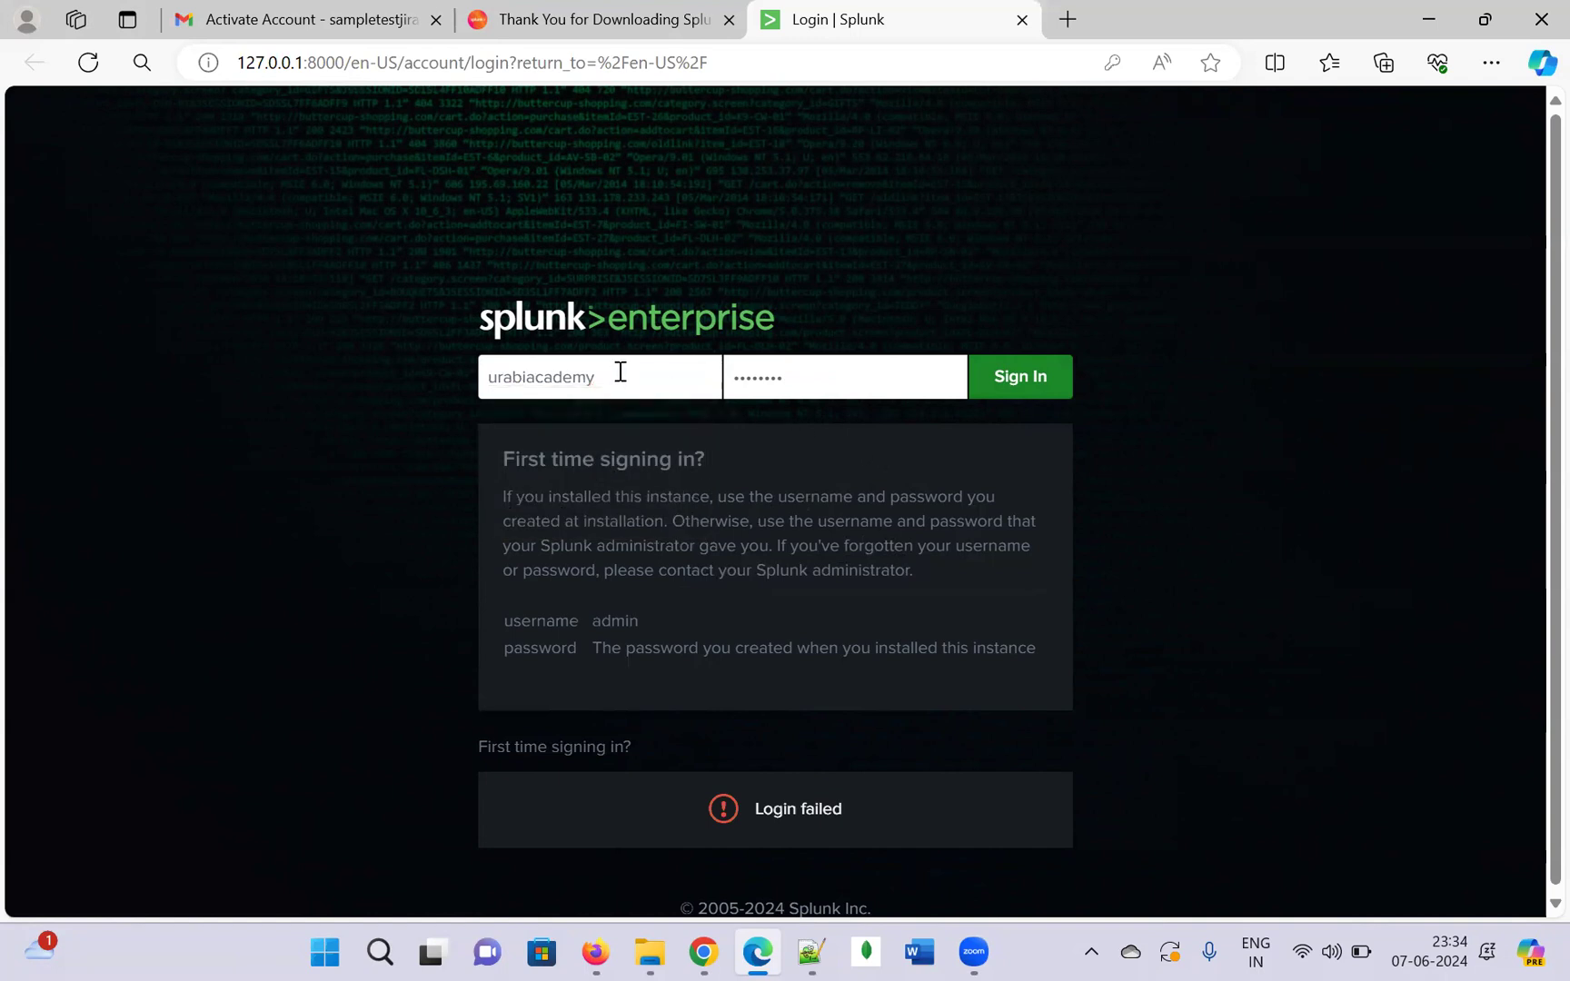